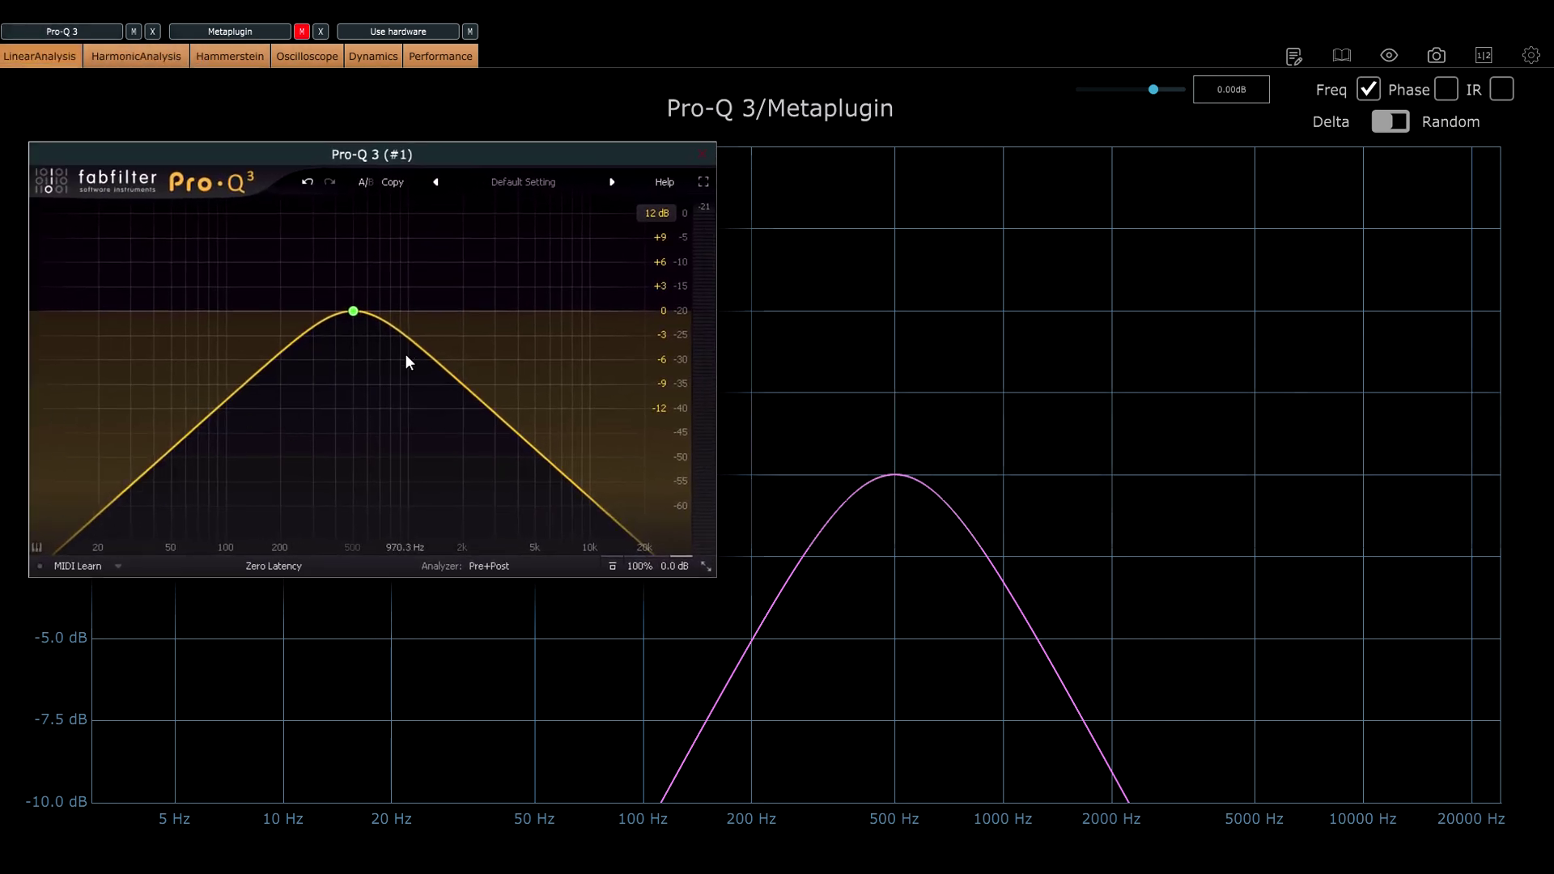
Select the 500 Hz band-pass node, view its phase curve, then return to the dB frequency response
{"action": "mouse_move", "coordinate": [353, 314]}
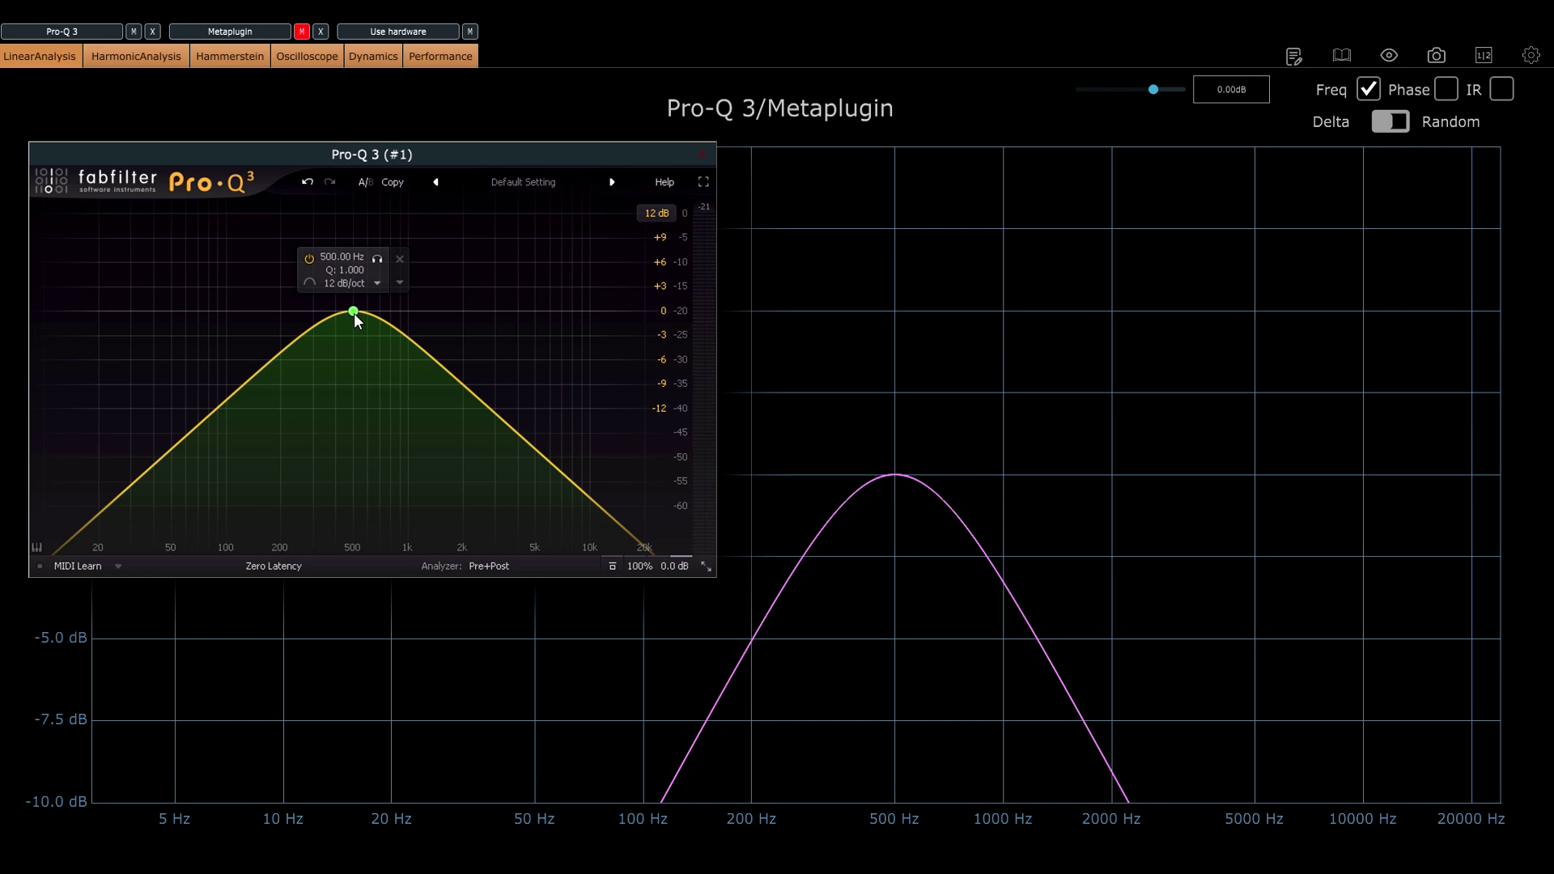
{"action": "left_click", "coordinate": [354, 314]}
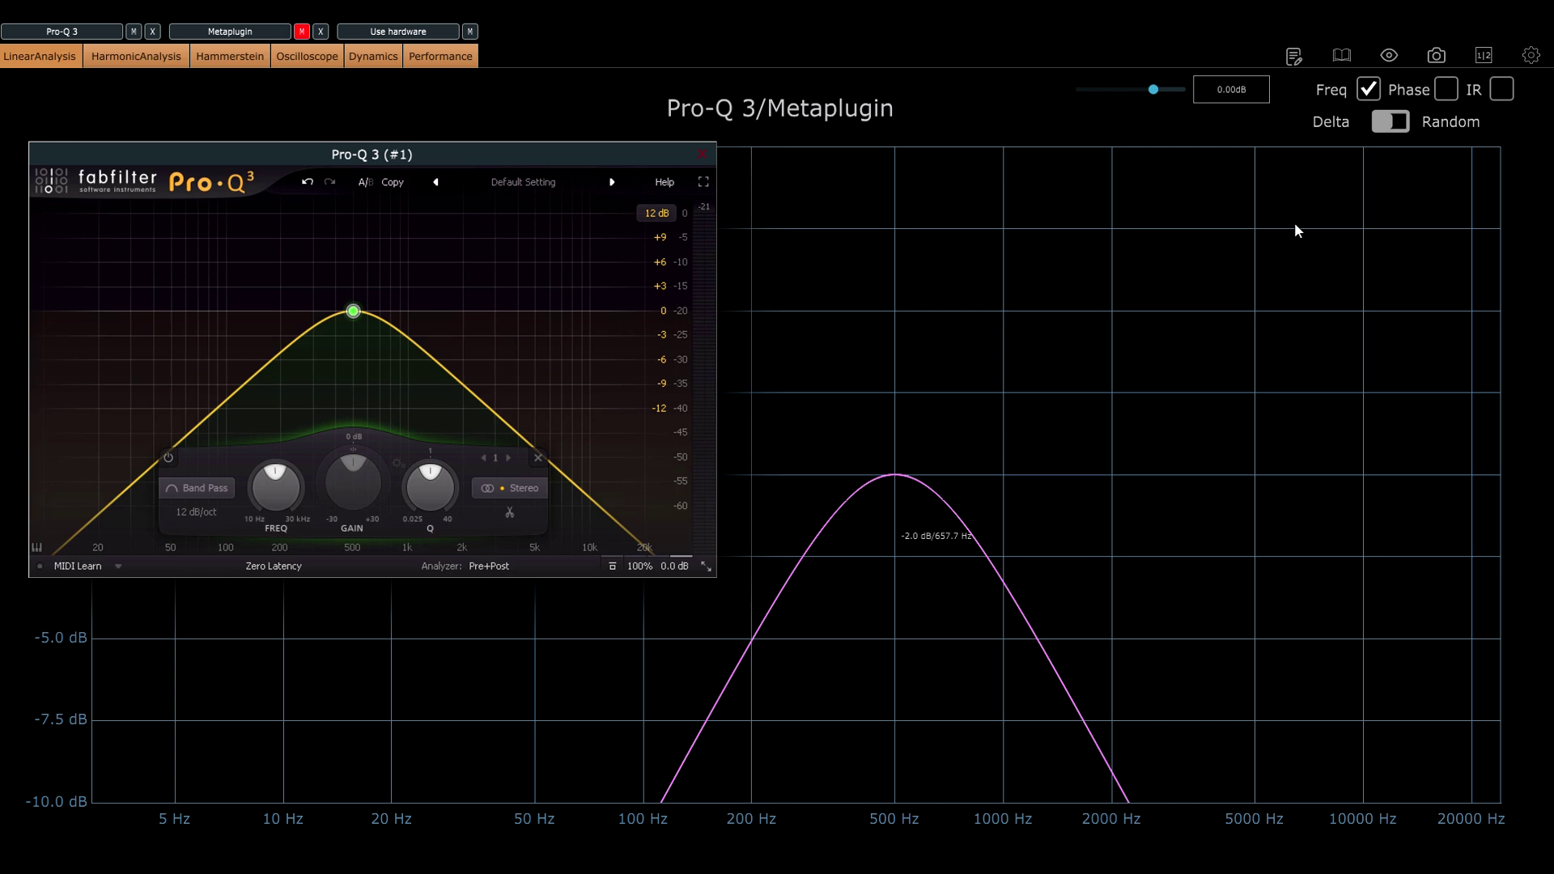
{"action": "left_click", "coordinate": [1447, 89]}
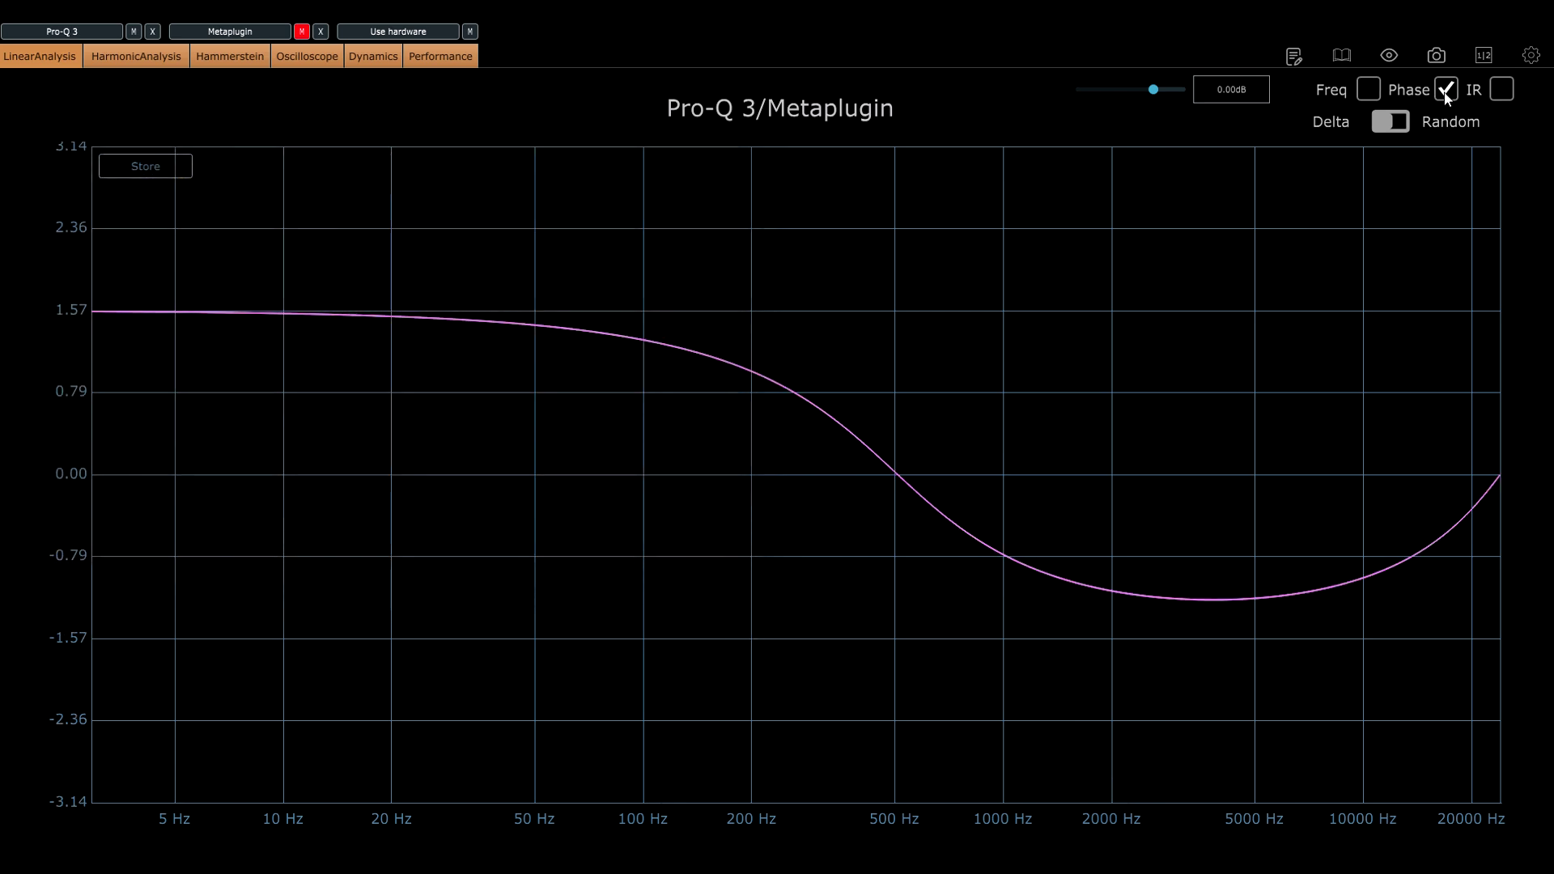
{"action": "left_click", "coordinate": [1369, 89]}
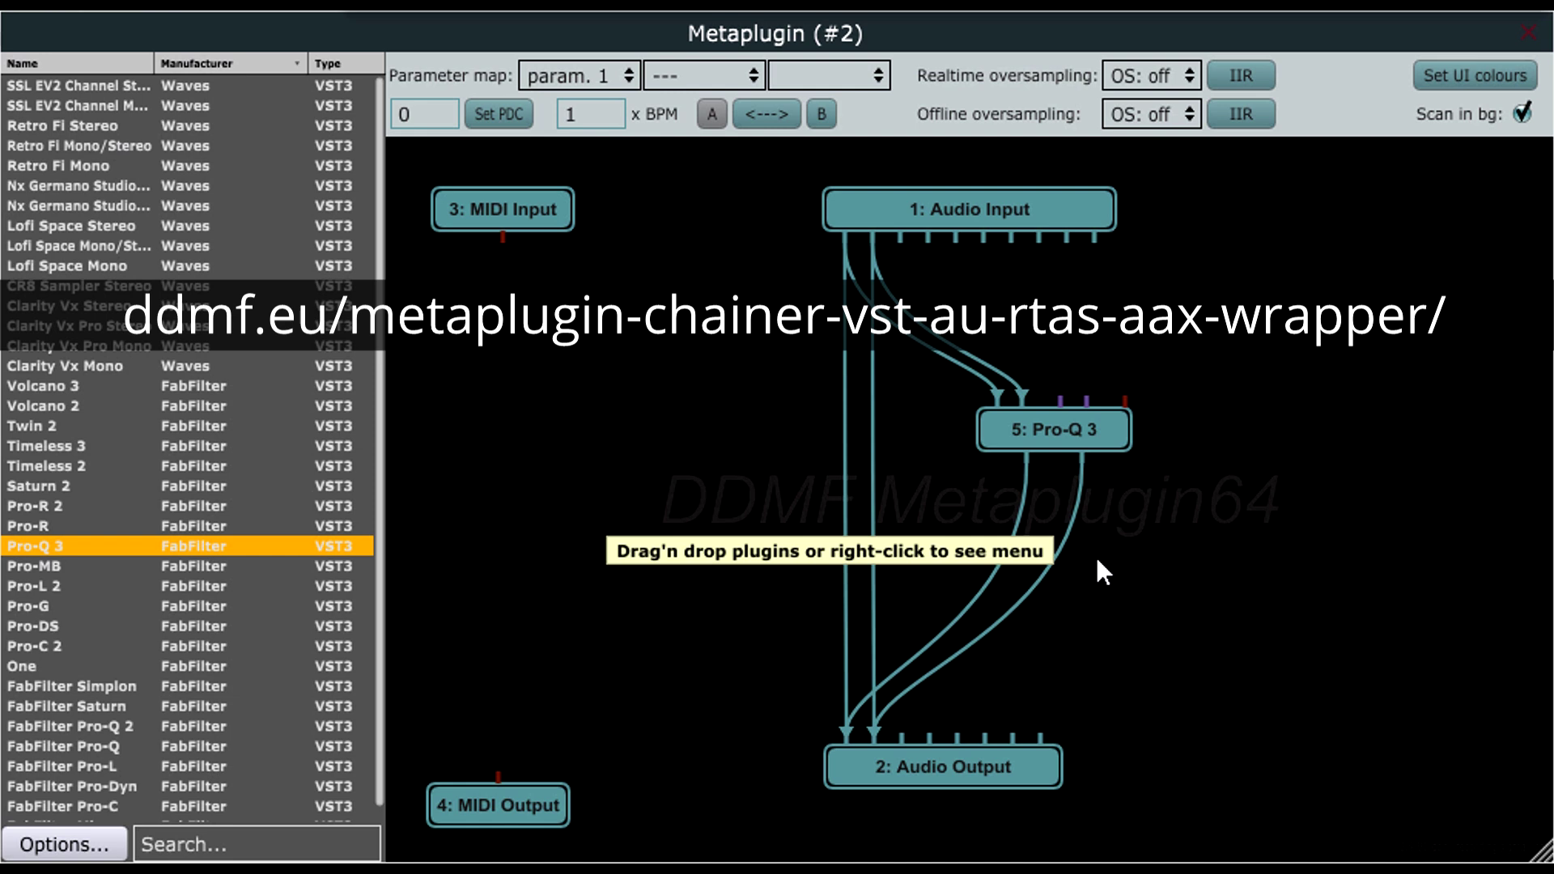
Reposition the Pro-Q 3 node beside the dry input-output wires and briefly open its editor to check the band-pass
{"action": "mouse_move", "coordinate": [1056, 439]}
{"action": "left_mouse_down"}
{"action": "mouse_move", "coordinate": [1056, 408]}
{"action": "mouse_move", "coordinate": [1014, 403]}
{"action": "mouse_move", "coordinate": [1068, 424]}
{"action": "left_mouse_up"}
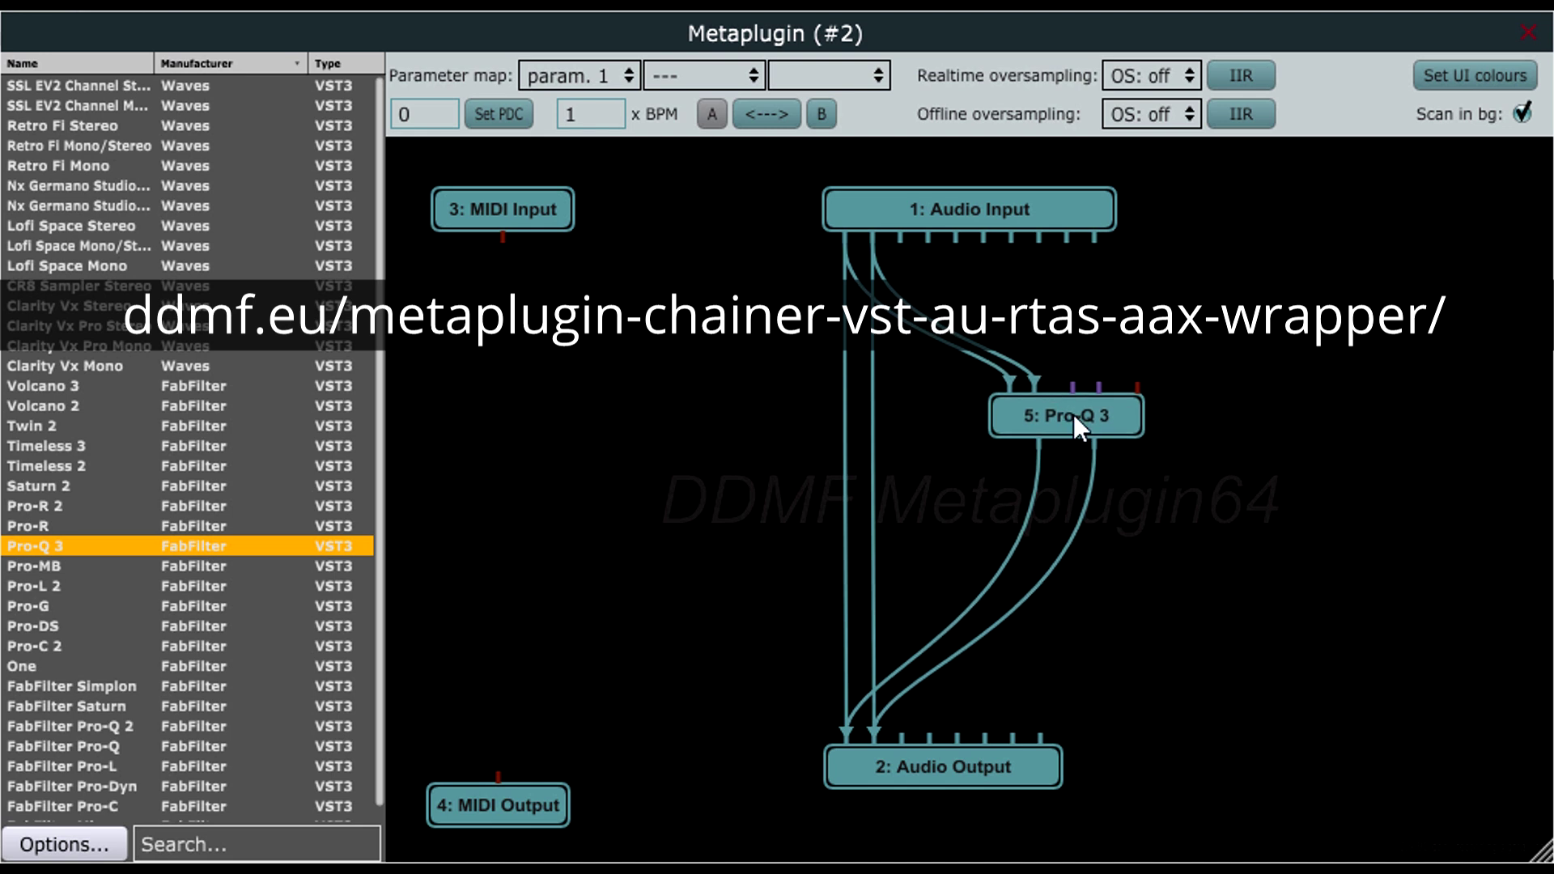
{"action": "double_click", "coordinate": [1073, 415]}
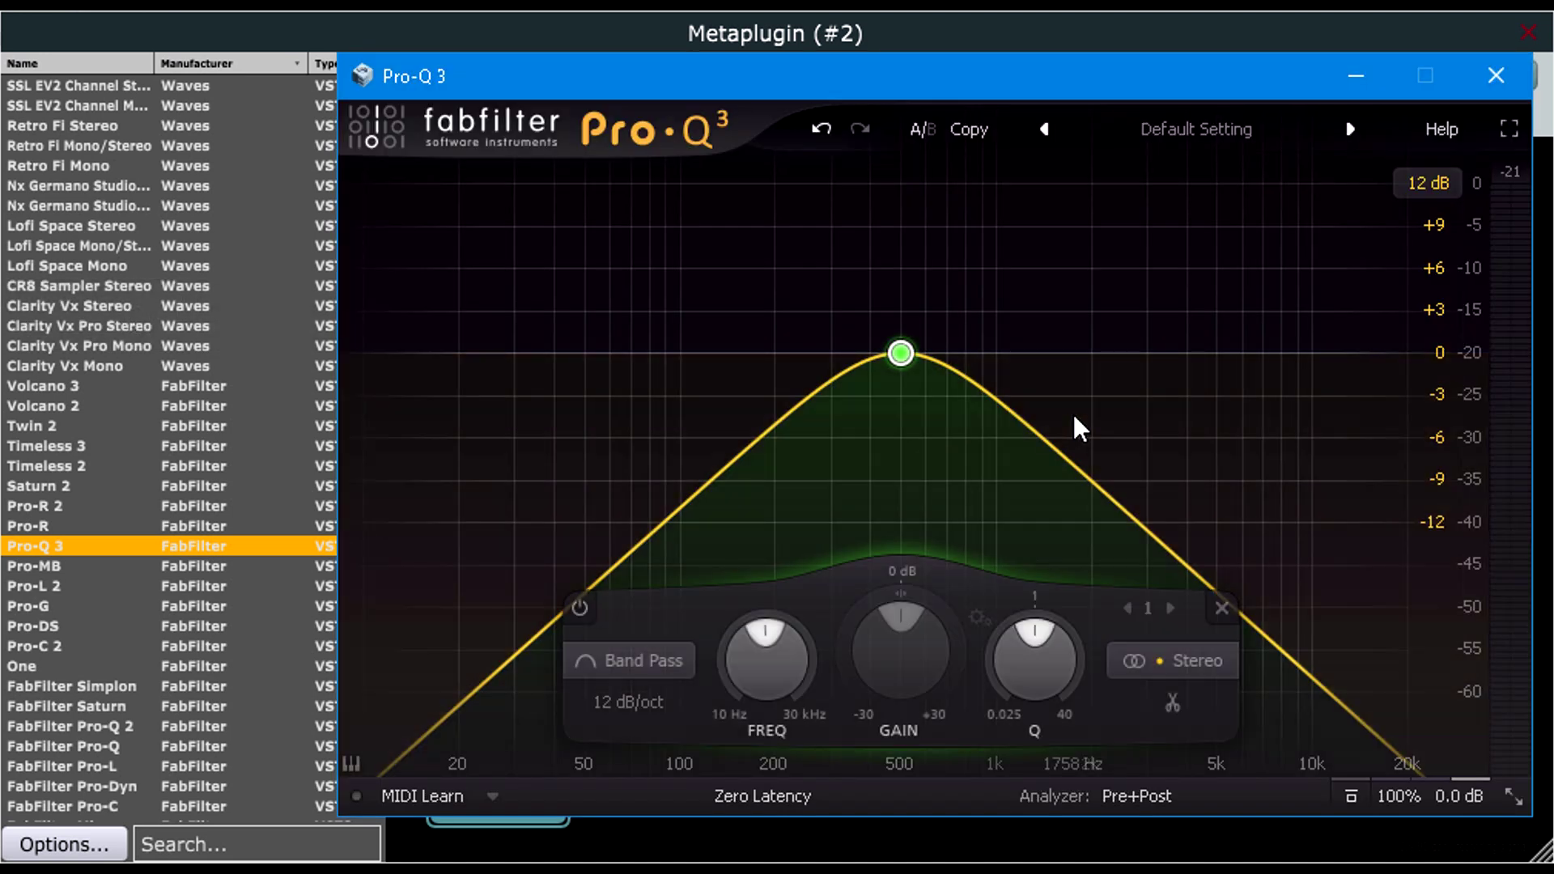
{"action": "left_click", "coordinate": [1496, 75]}
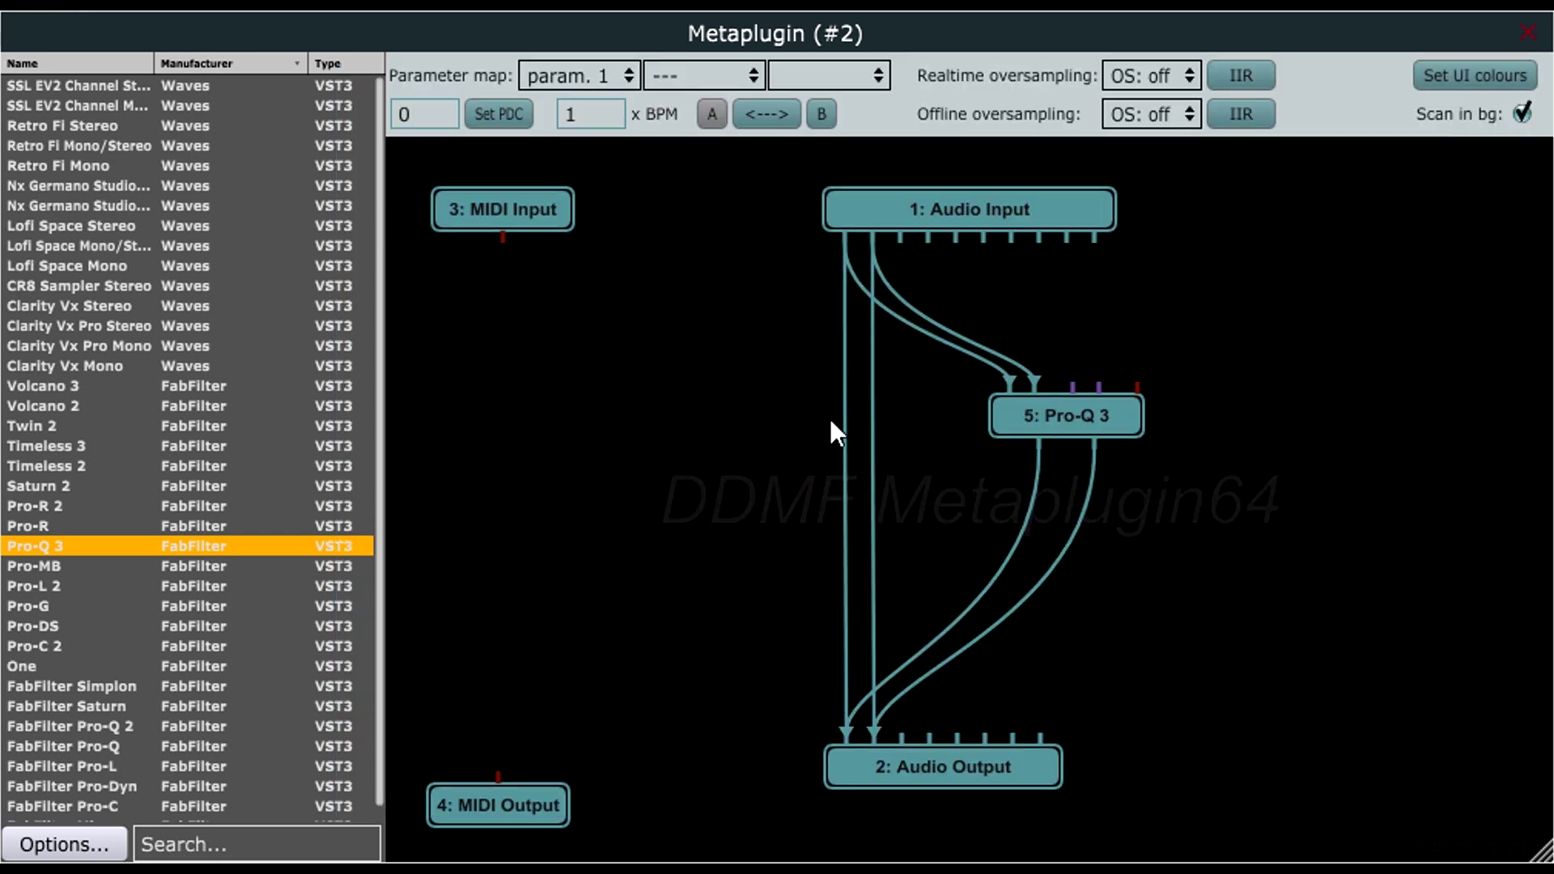
{"action": "mouse_move", "coordinate": [842, 714]}
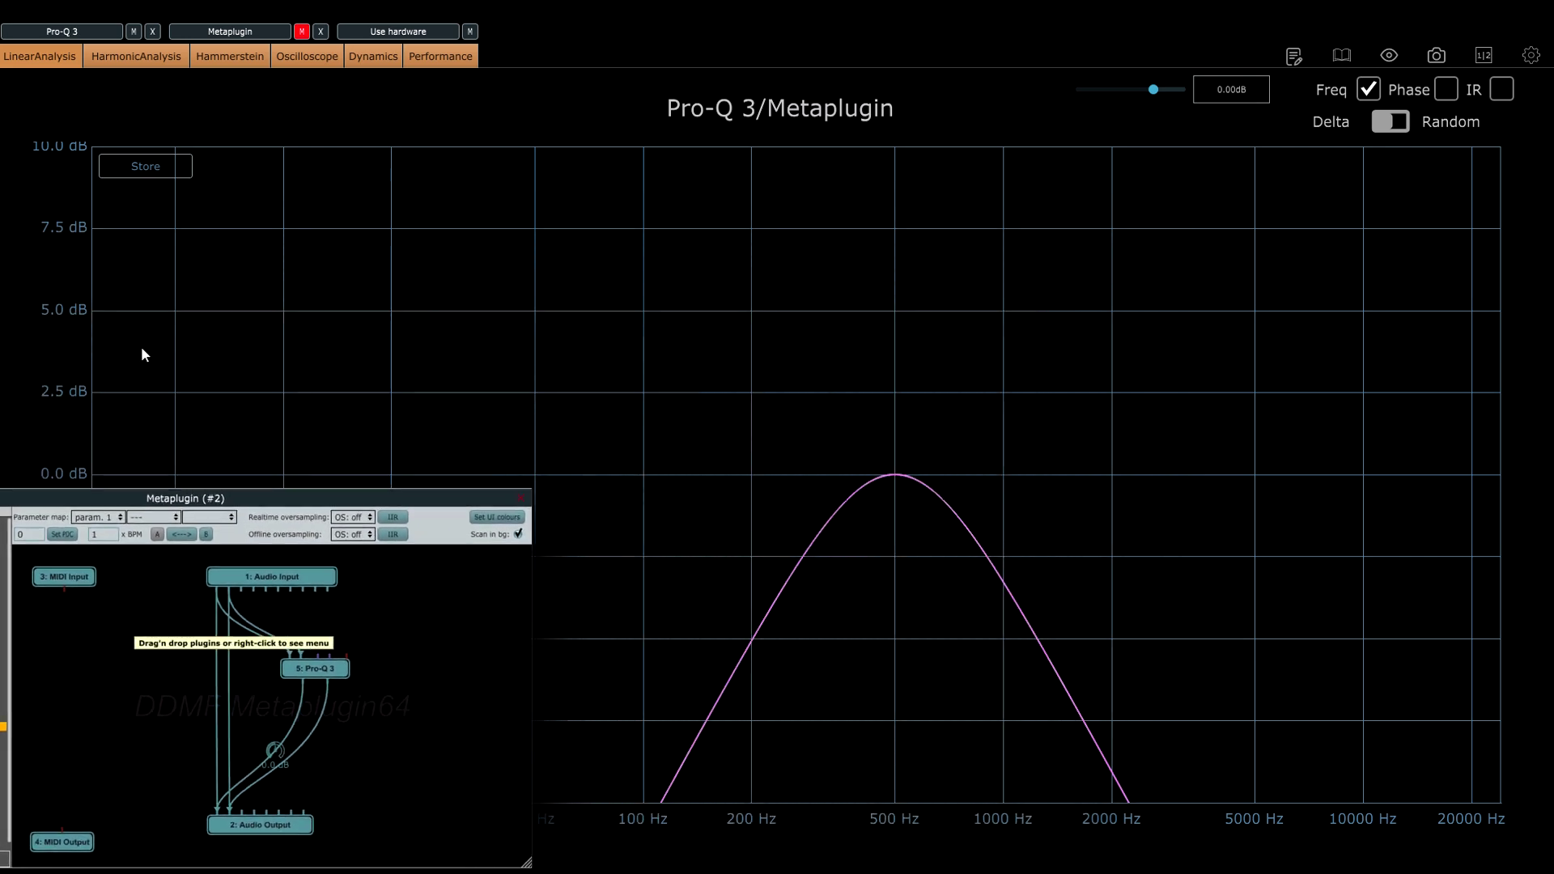
Unmute the Metaplugin measurement and mute the standalone Pro-Q 3 curve
{"action": "left_click", "coordinate": [302, 31]}
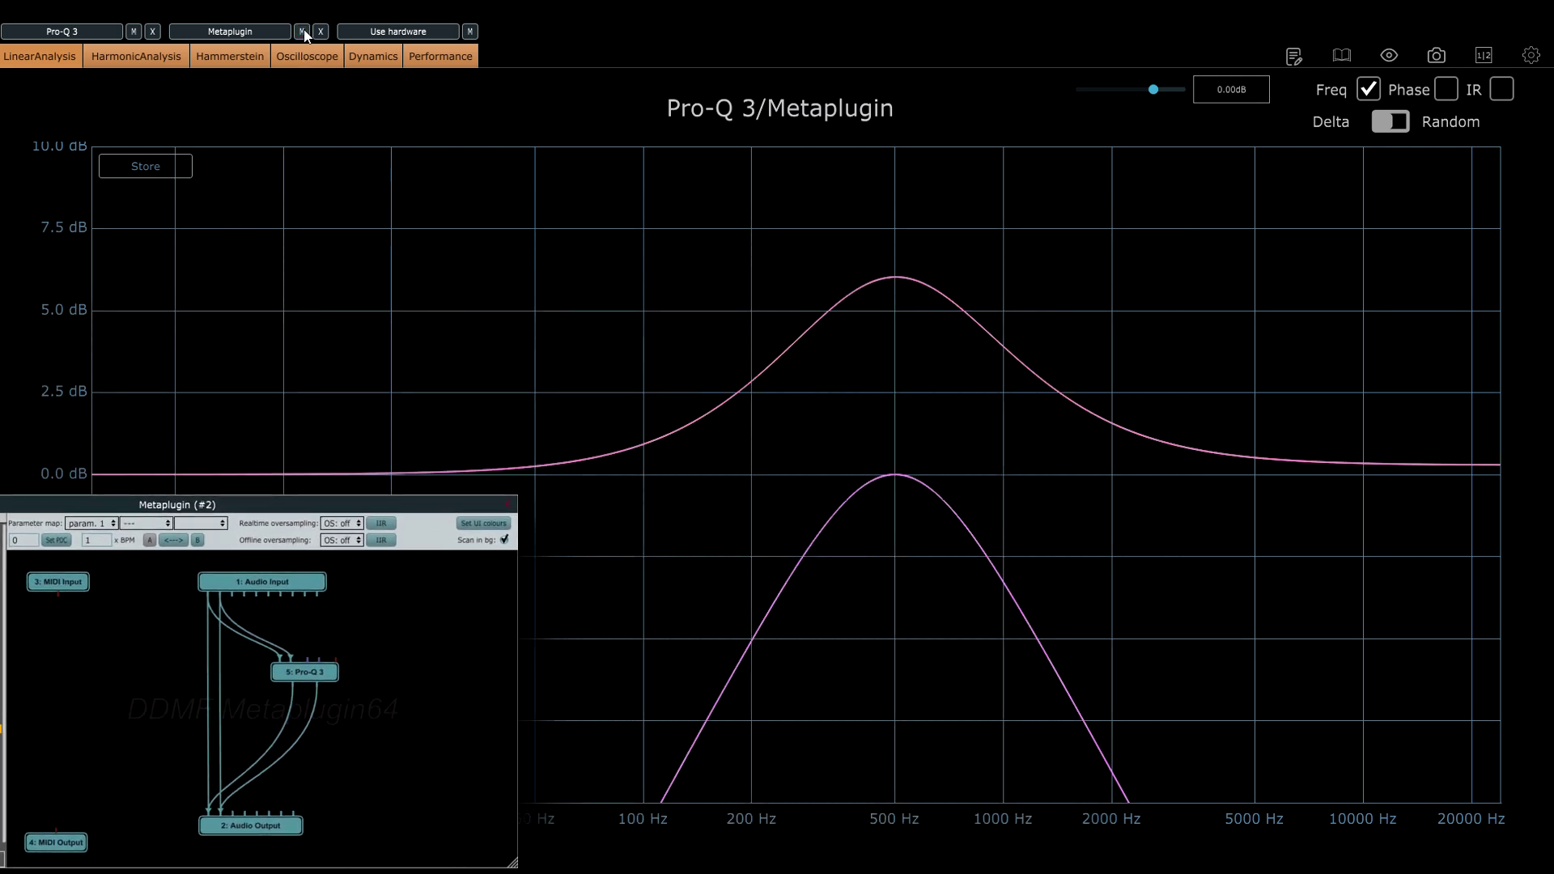
{"action": "left_click", "coordinate": [132, 32]}
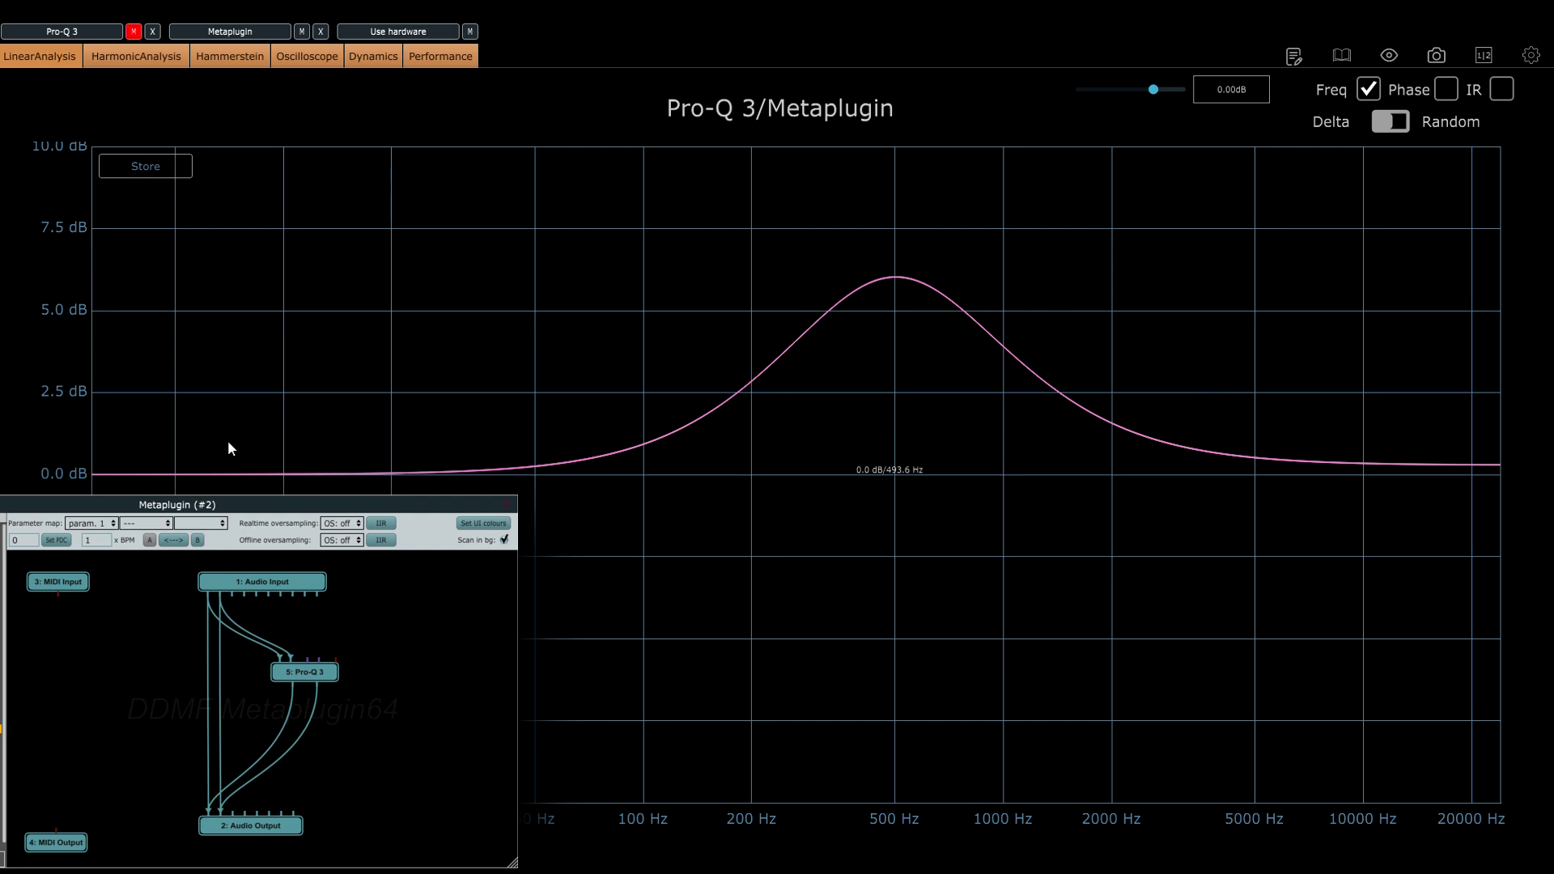
Open Metaplugin's Pro-Q 3 editor, raise the band's Q to 3.107, then reset it to 1.000
{"action": "double_click", "coordinate": [306, 673]}
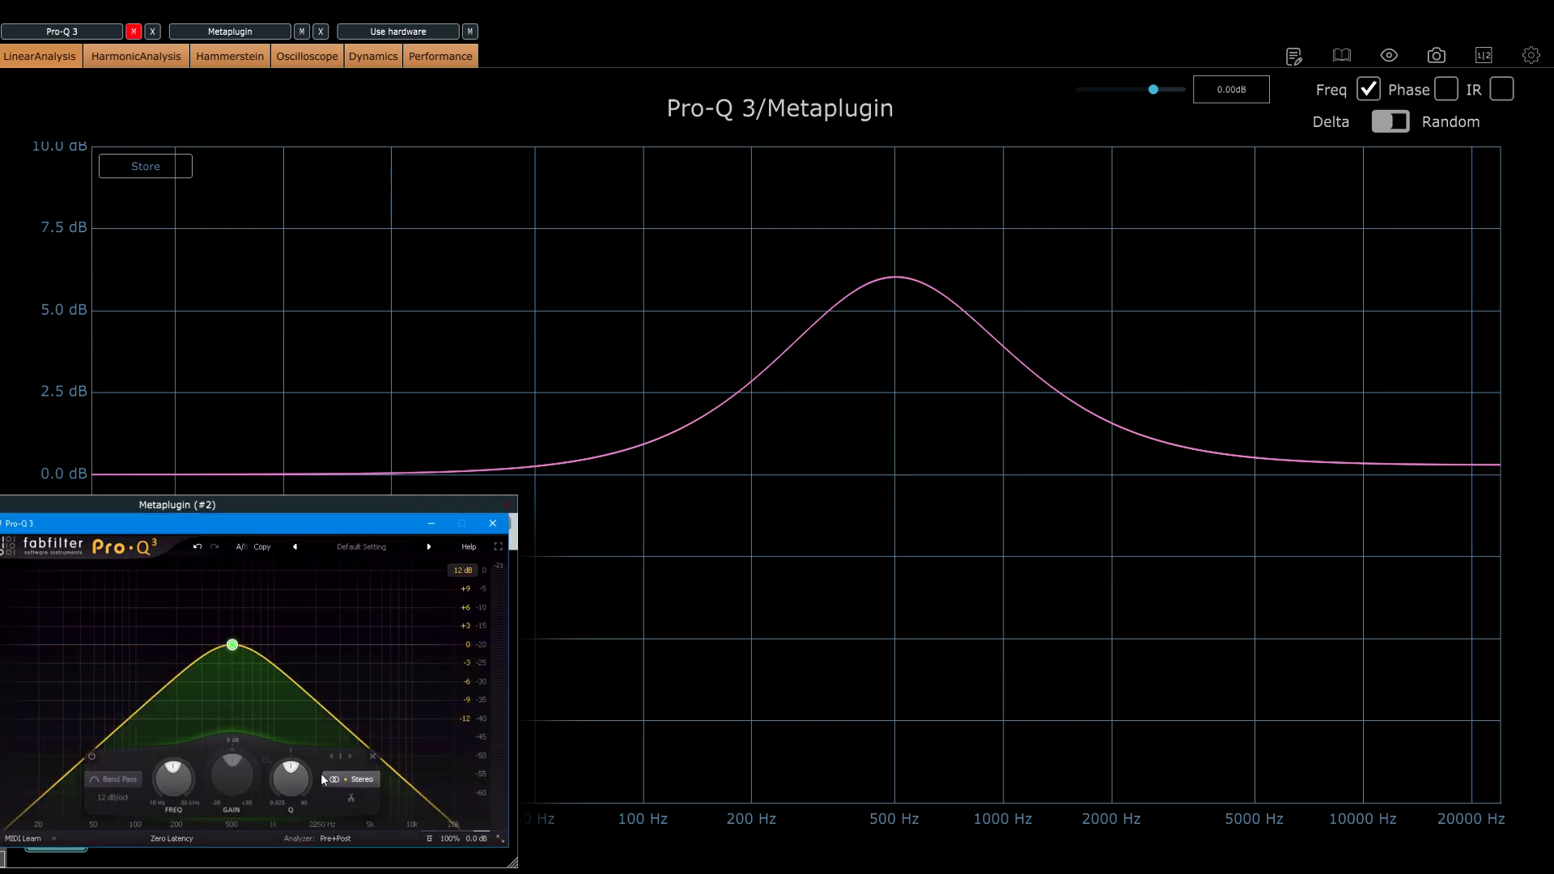
{"action": "left_click_drag", "start_coordinate": [296, 789], "coordinate": [270, 758]}
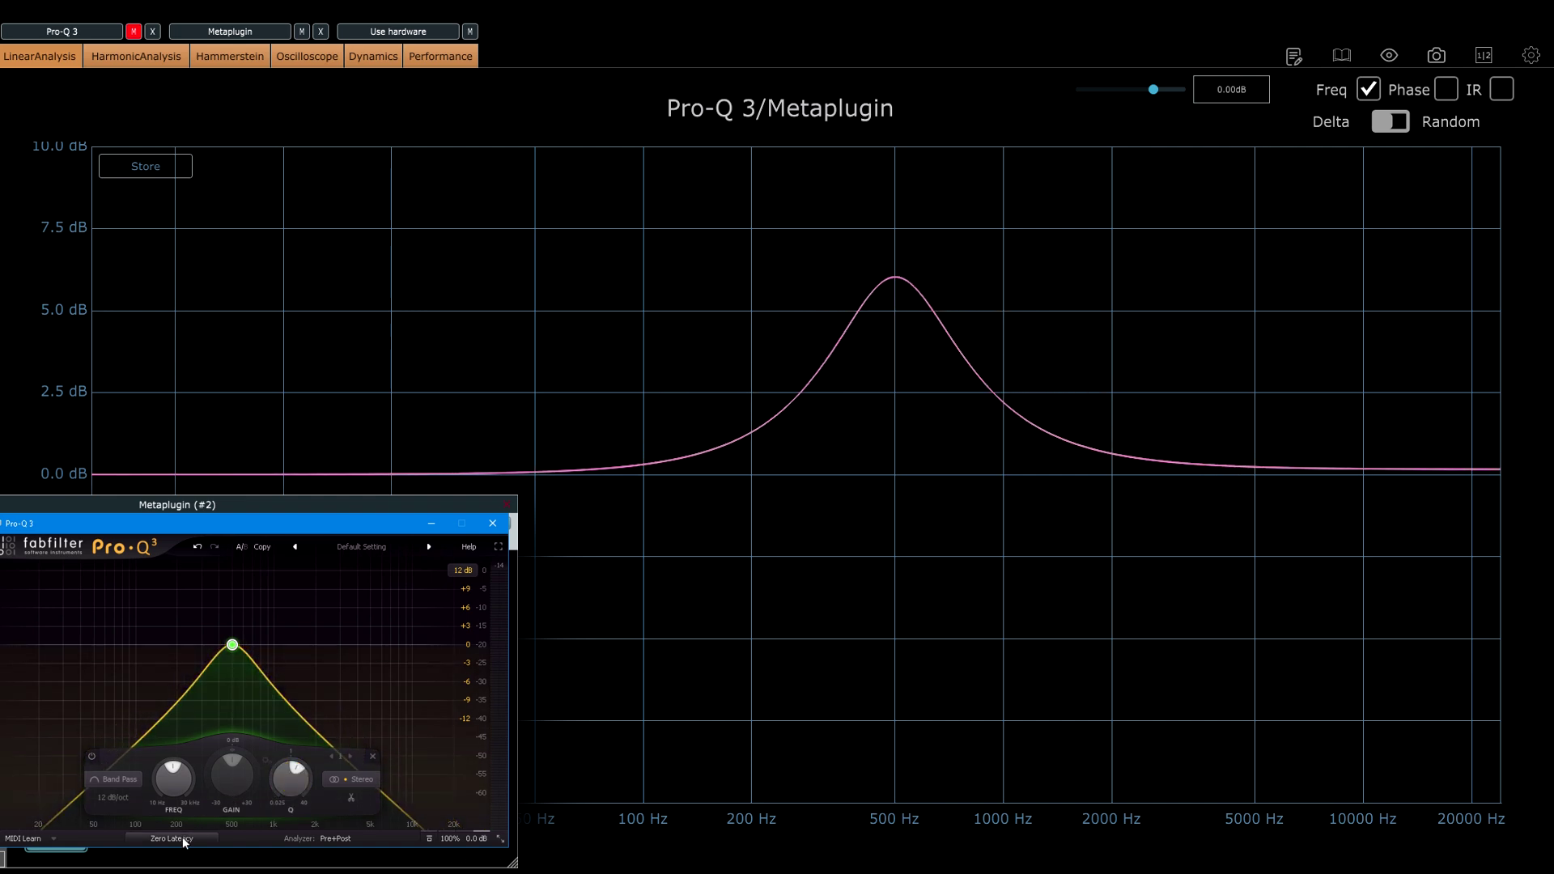
{"action": "double_click", "coordinate": [294, 789]}
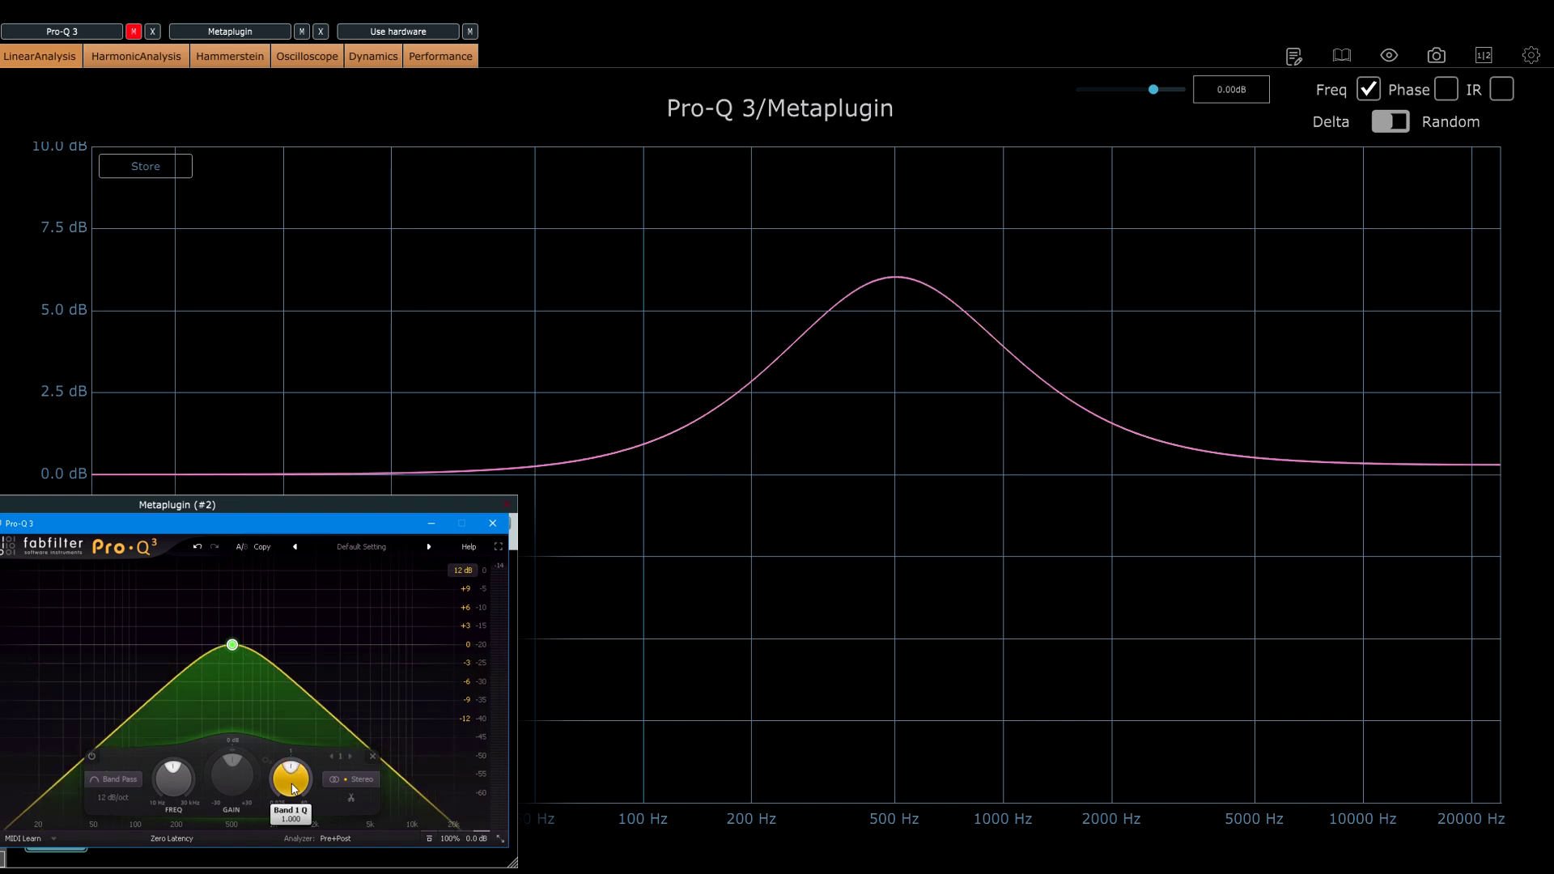
{"action": "left_click", "coordinate": [145, 166]}
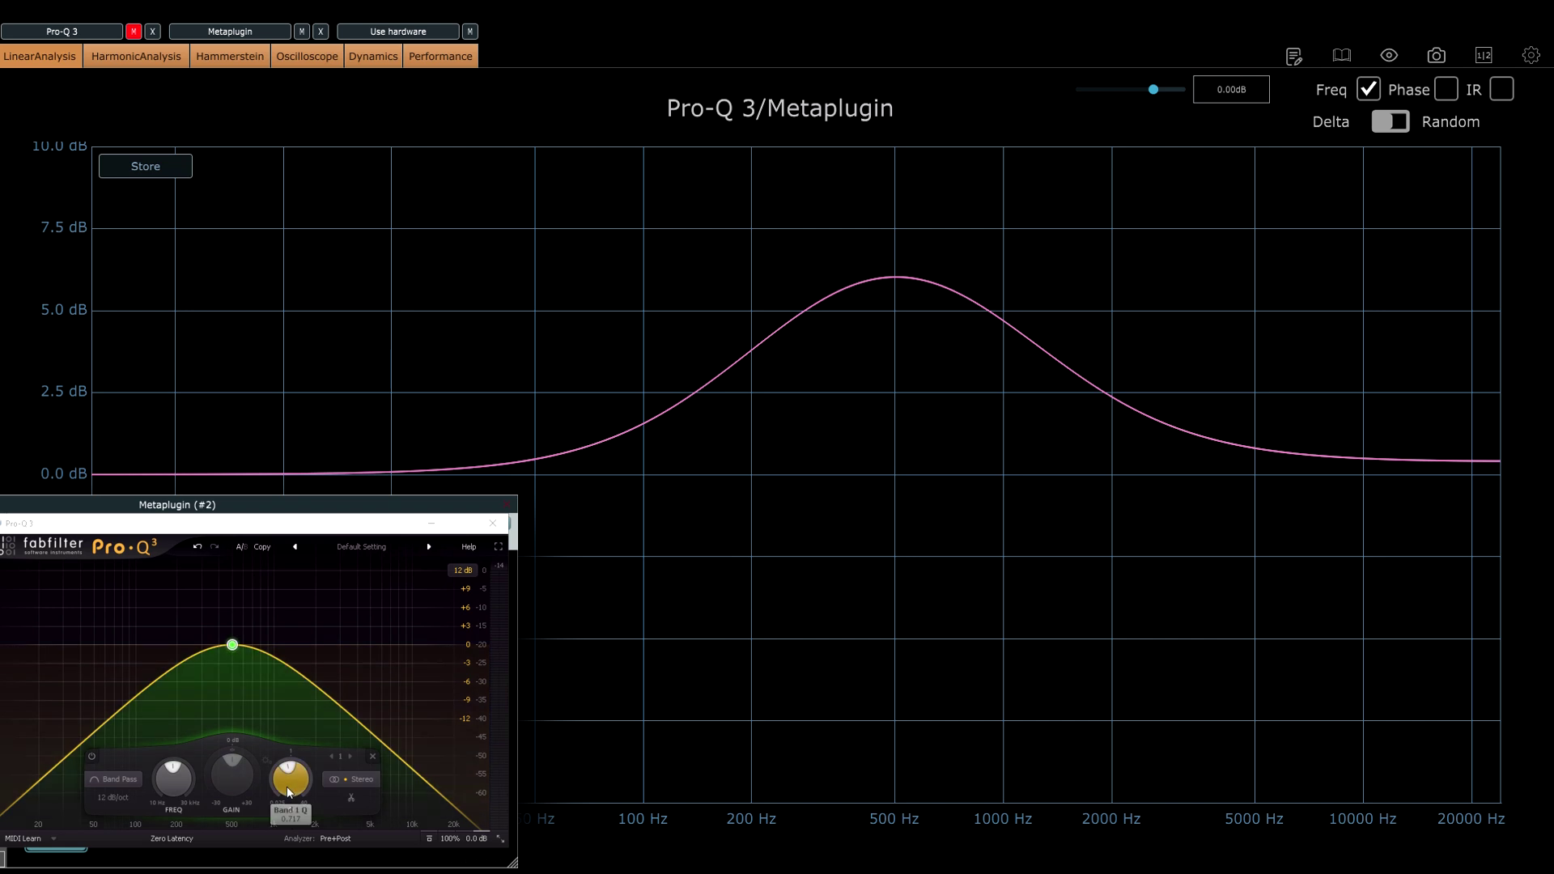
{"action": "left_click", "coordinate": [289, 792]}
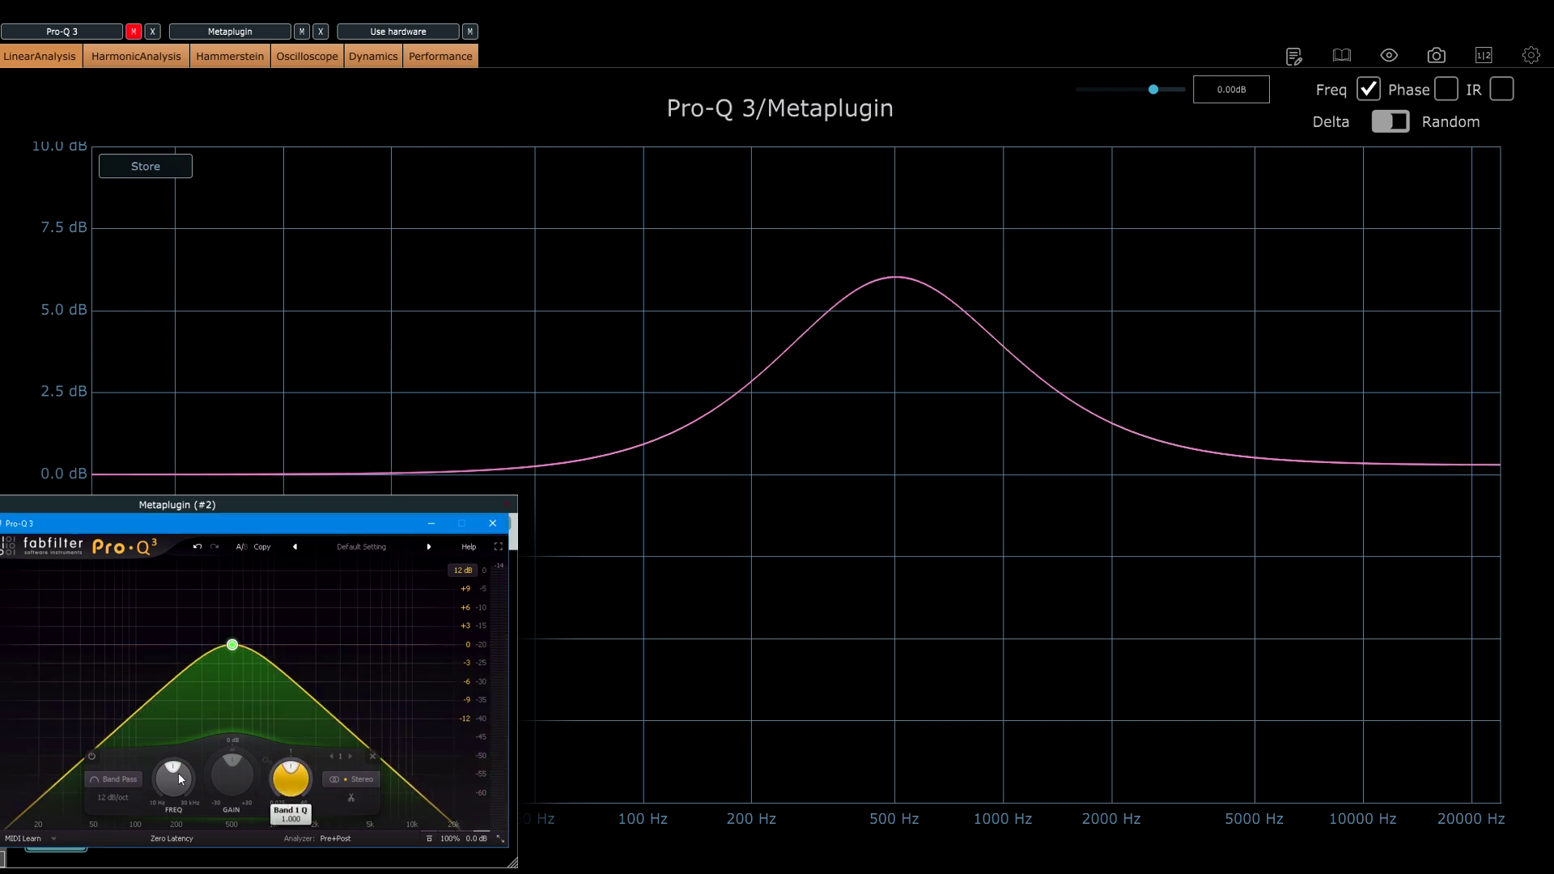
Steepen the band slope to 24 dB/oct, raise Q to 1.518, then go for 36 dB/oct
{"action": "left_click", "coordinate": [102, 799]}
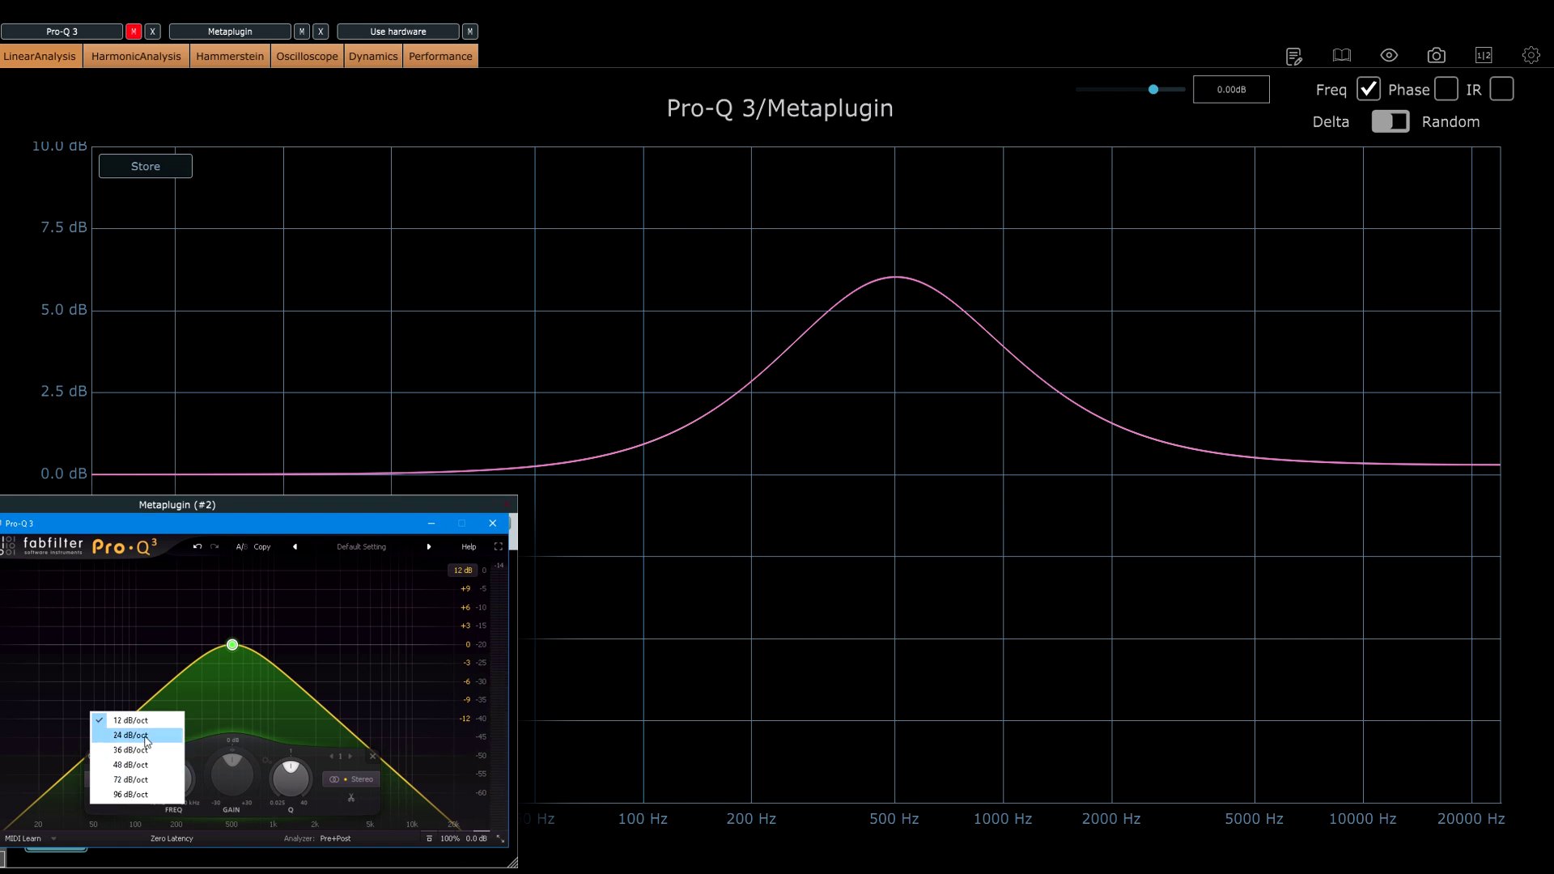
{"action": "left_click", "coordinate": [131, 735]}
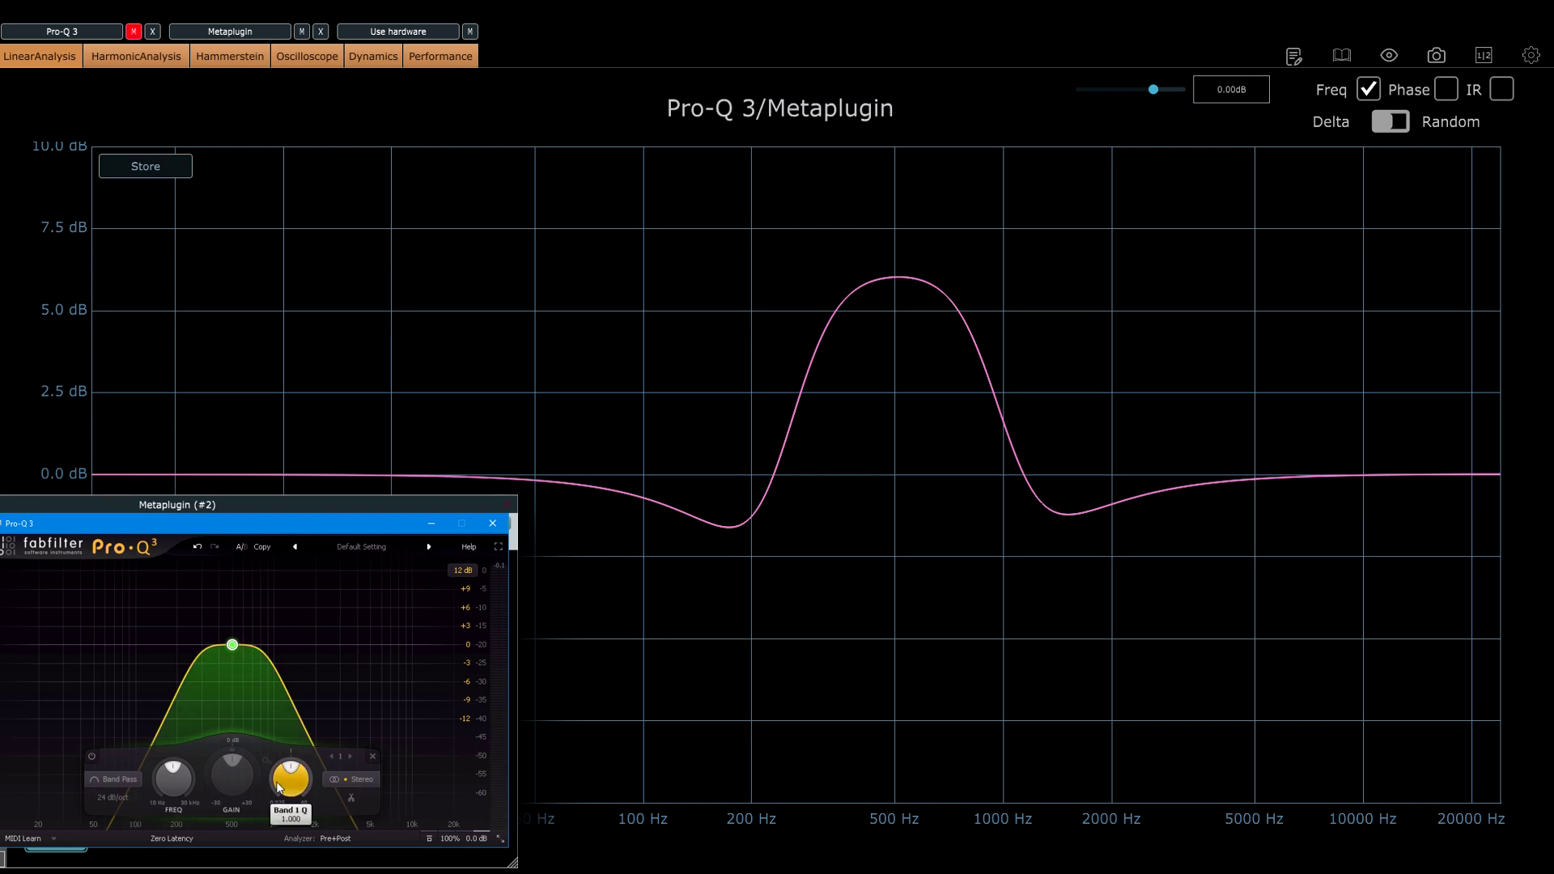
{"action": "mouse_move", "coordinate": [278, 787]}
{"action": "left_mouse_down"}
{"action": "mouse_move", "coordinate": [294, 770]}
{"action": "mouse_move", "coordinate": [302, 807]}
{"action": "mouse_move", "coordinate": [282, 743]}
{"action": "mouse_move", "coordinate": [289, 789]}
{"action": "left_mouse_up"}
{"action": "left_click", "coordinate": [113, 800]}
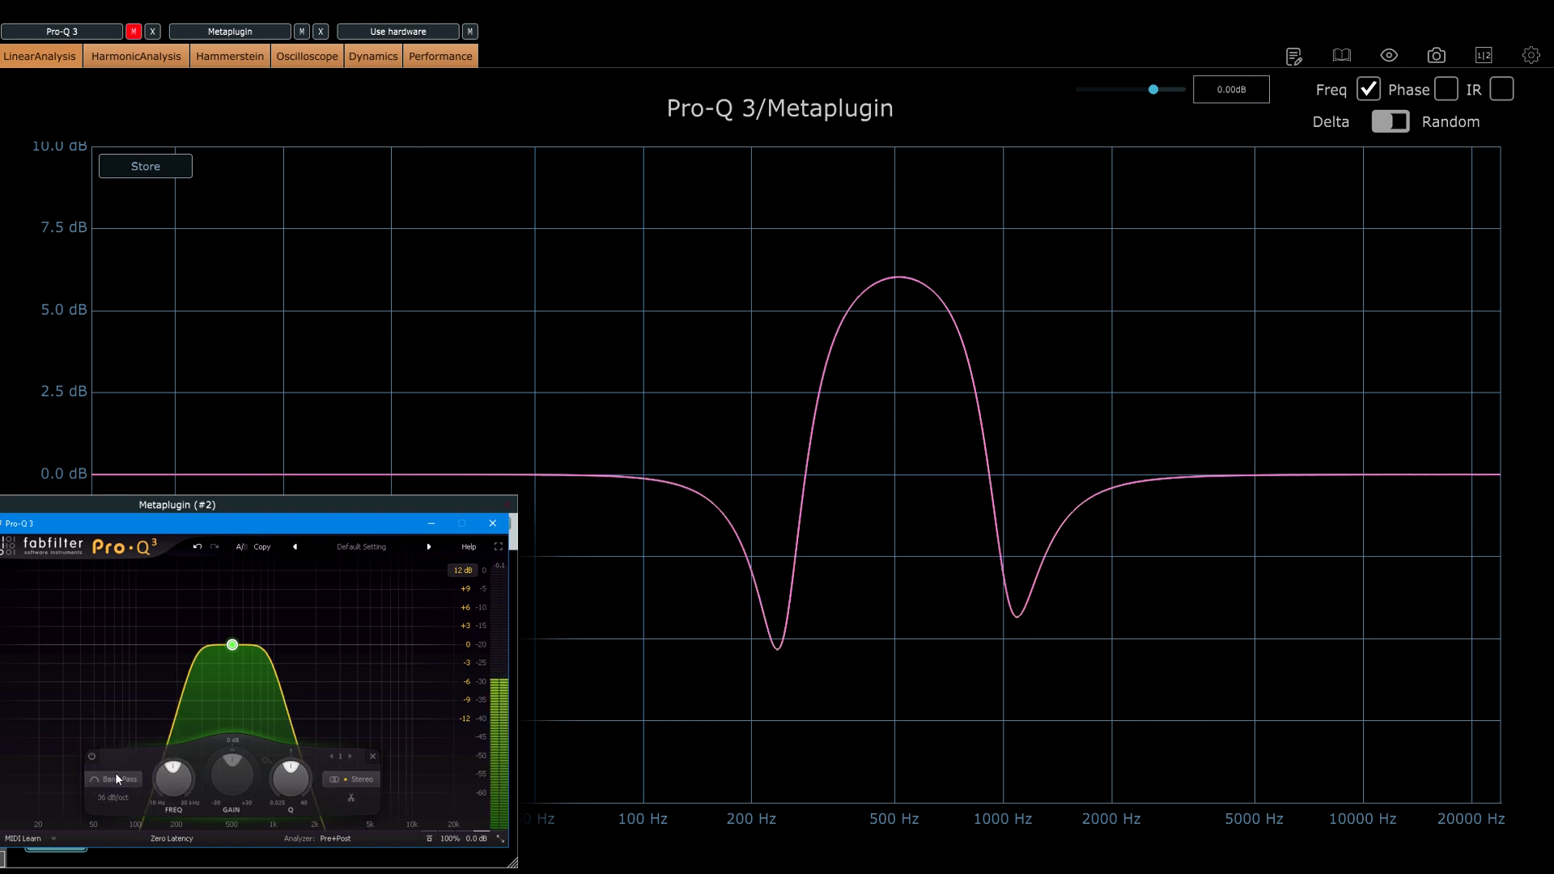
Send the Kick, Snare and Toms tracks to the Hi Mid track
{"action": "scroll", "coordinate": [105, 800], "scroll_direction": "up", "scroll_amount": 3}
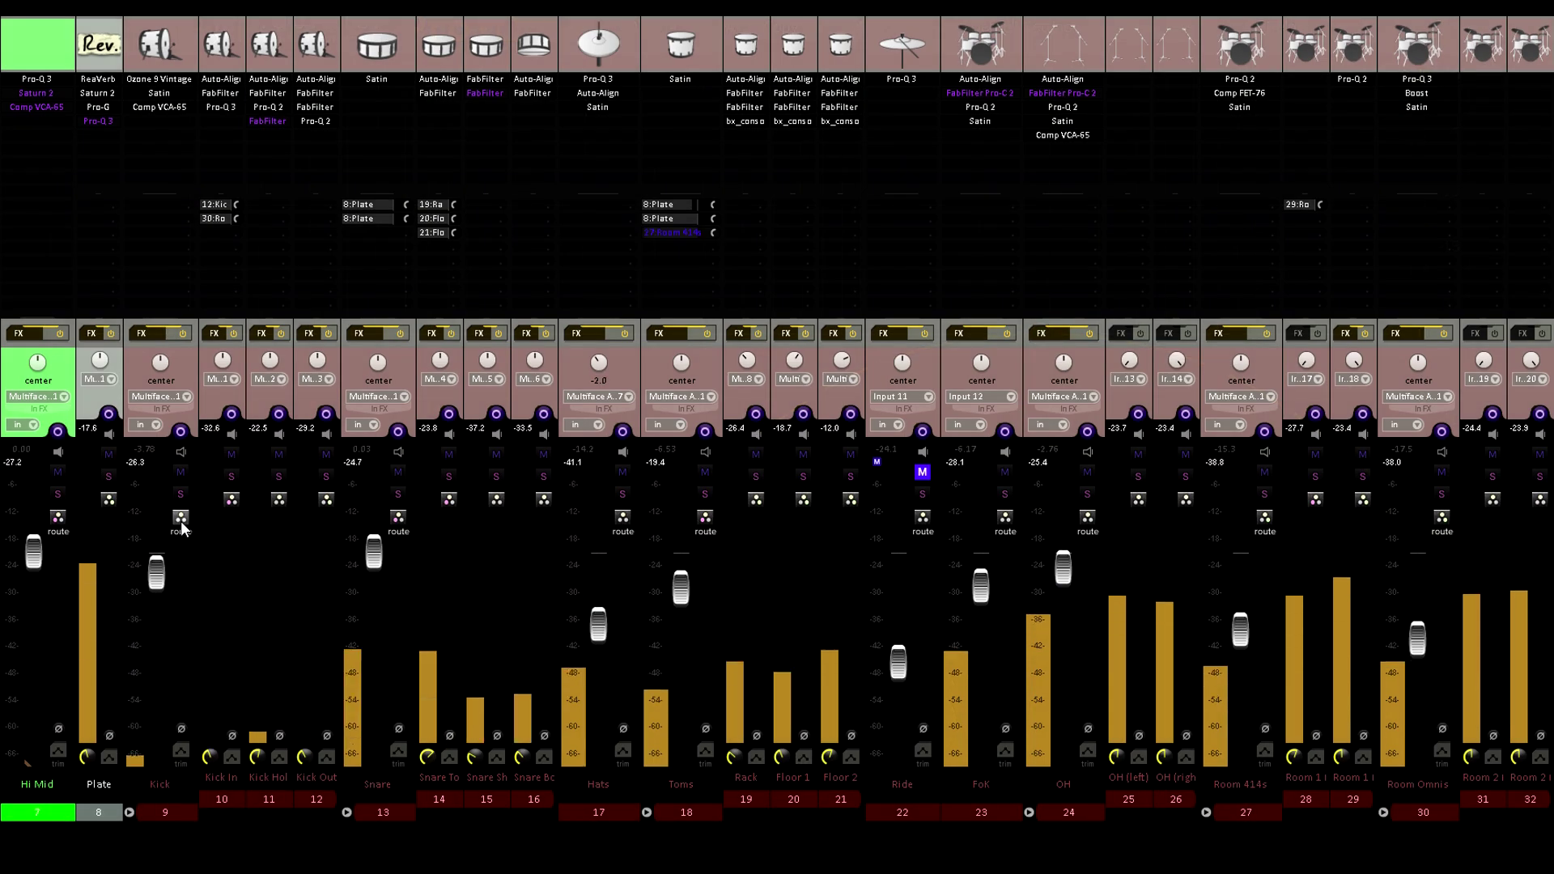
{"action": "left_click_drag", "start_coordinate": [181, 516], "coordinate": [58, 502]}
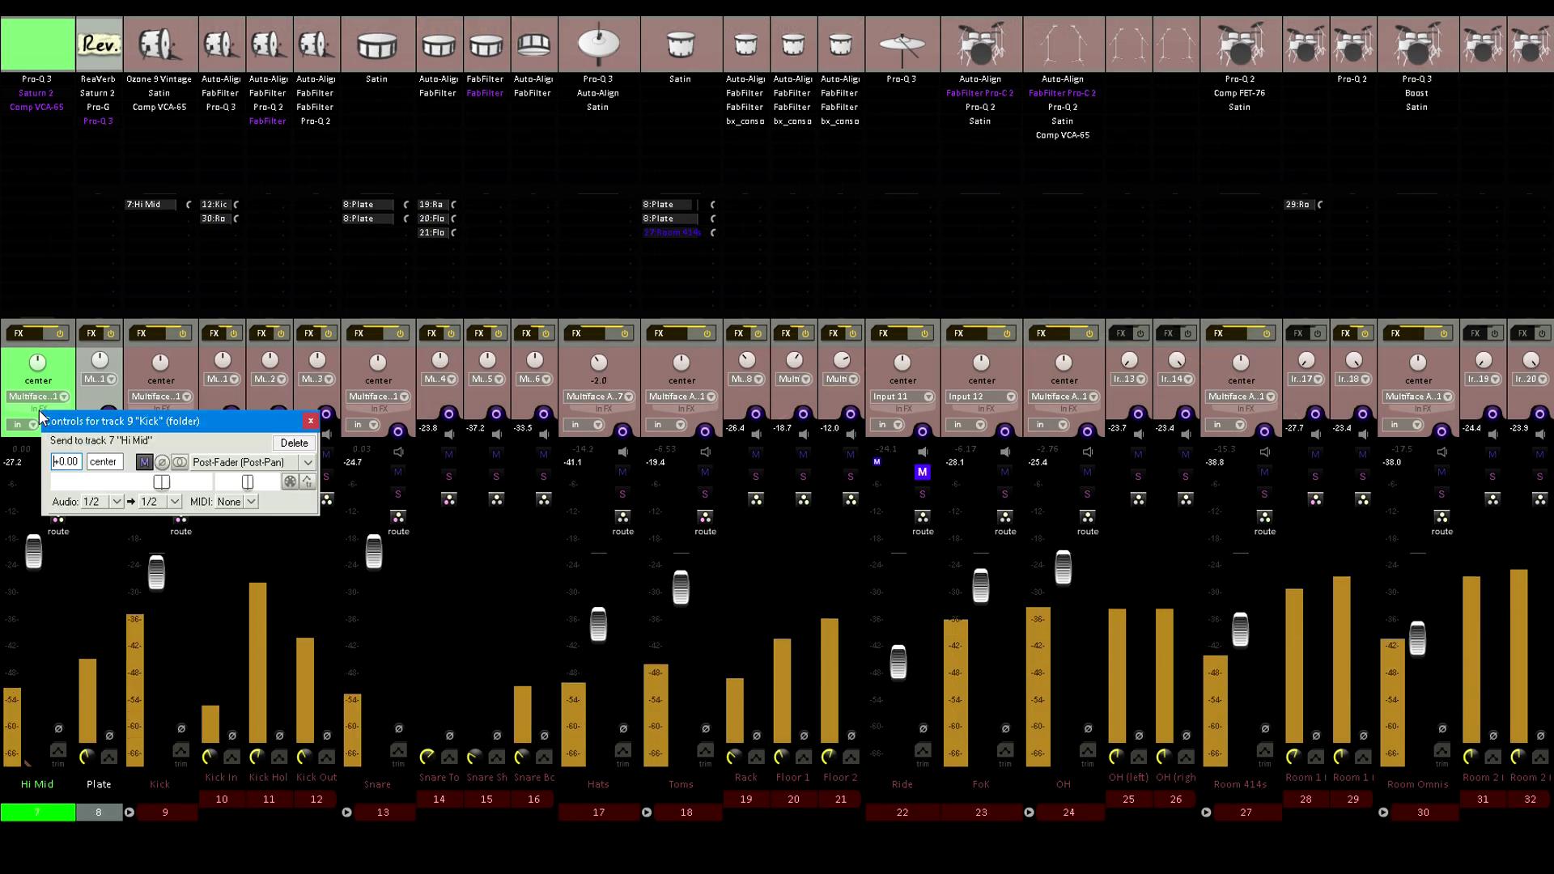
{"action": "left_click_drag", "start_coordinate": [399, 518], "coordinate": [59, 502]}
{"action": "left_click_drag", "start_coordinate": [705, 518], "coordinate": [50, 396]}
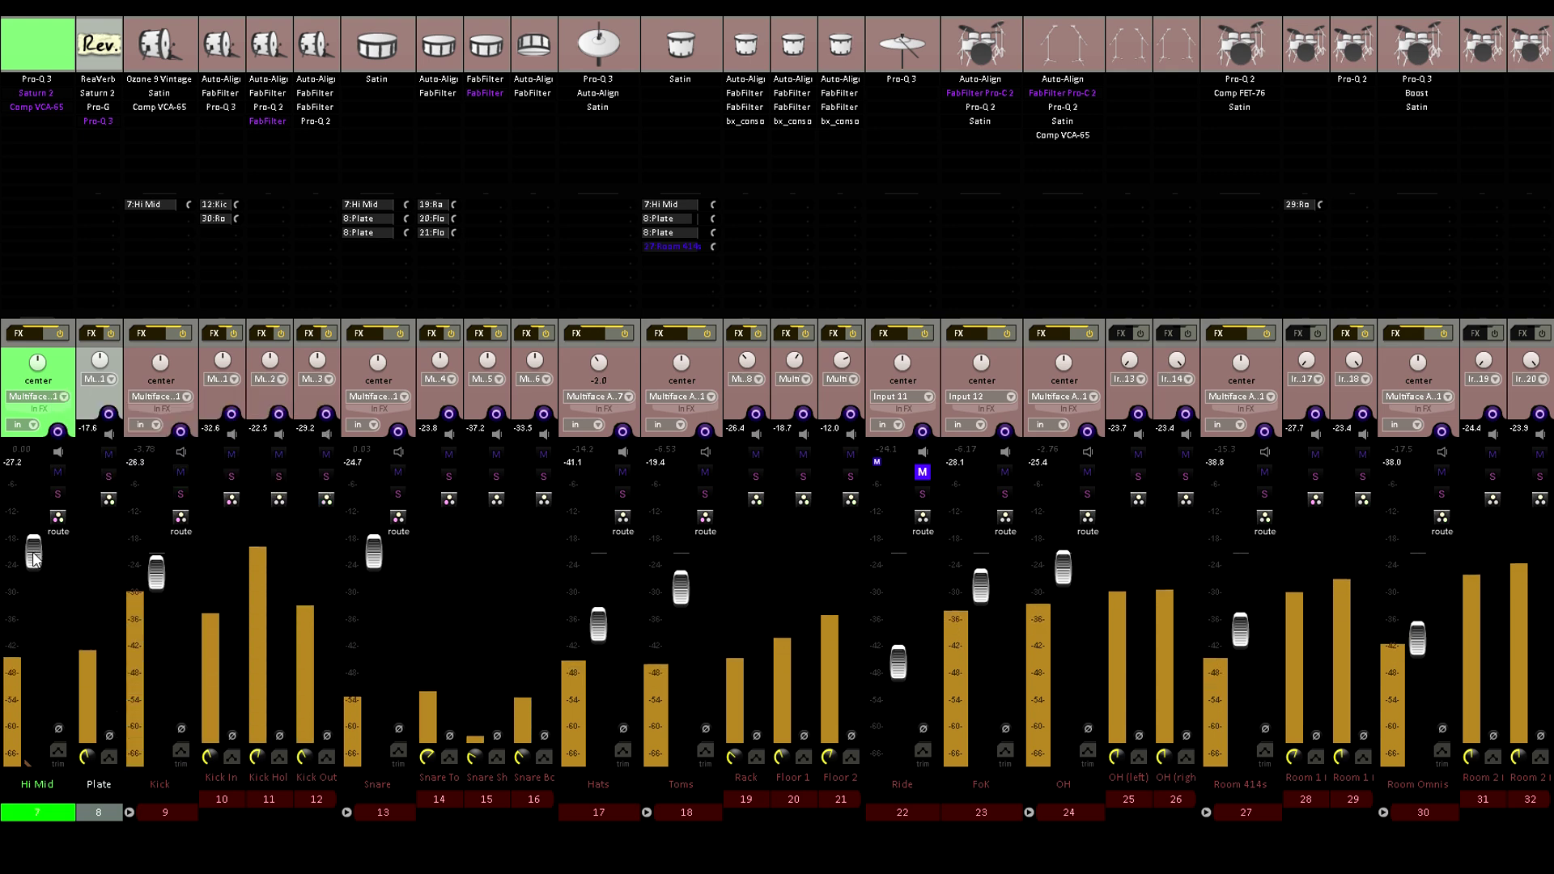
Ride the Hi Mid fader to around +6 dB and open its Saturn 2 plugin
{"action": "mouse_move", "coordinate": [34, 559]}
{"action": "left_mouse_down"}
{"action": "mouse_move", "coordinate": [30, 504]}
{"action": "mouse_move", "coordinate": [29, 540]}
{"action": "left_mouse_up"}
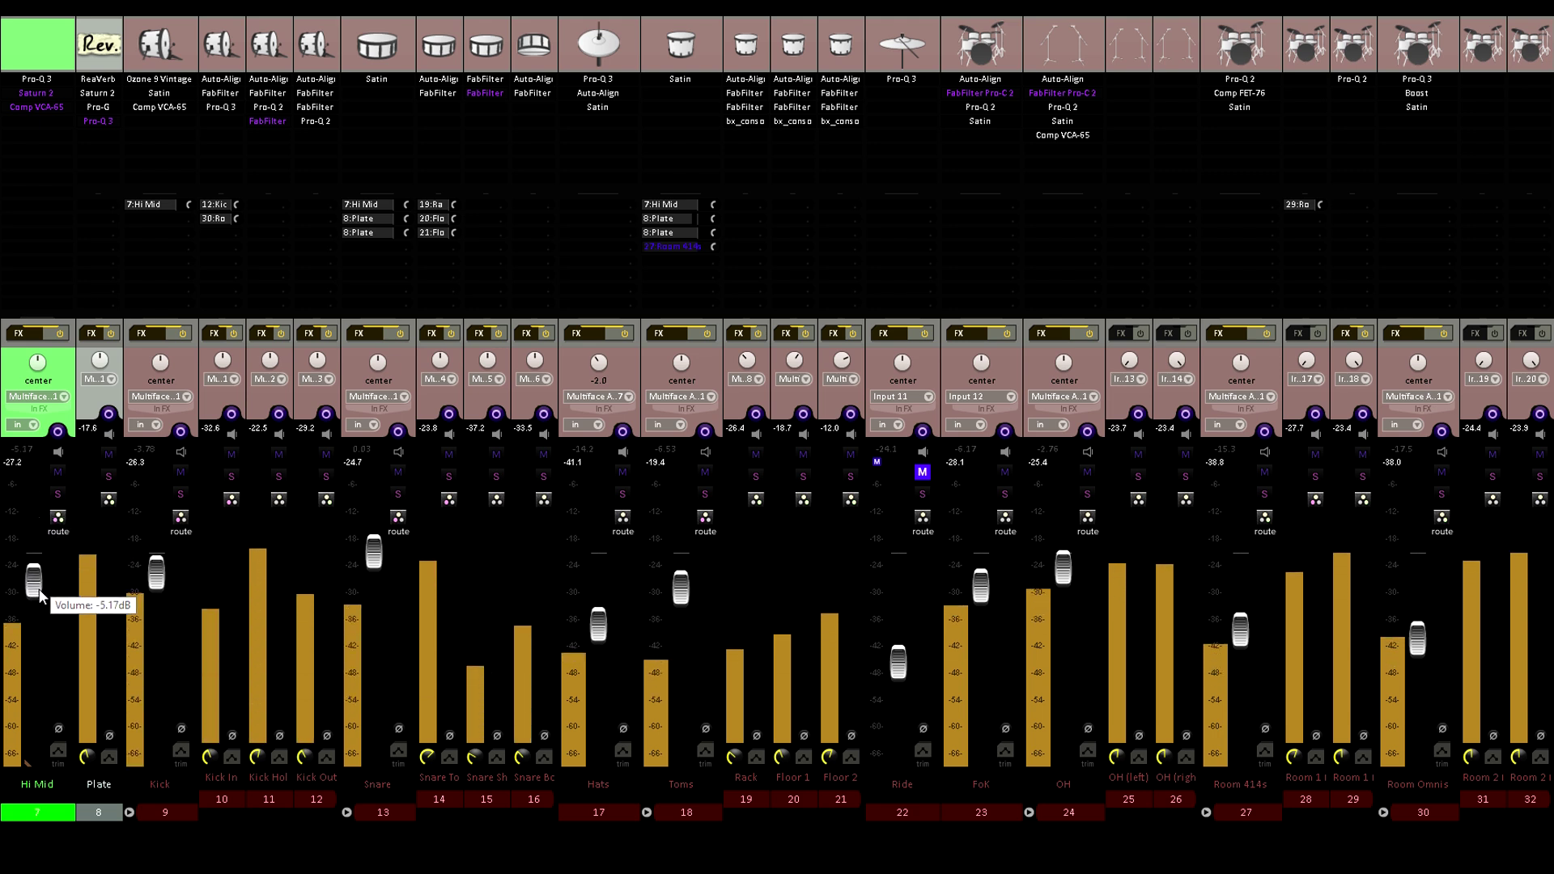
{"action": "left_click_drag", "start_coordinate": [40, 597], "coordinate": [45, 787]}
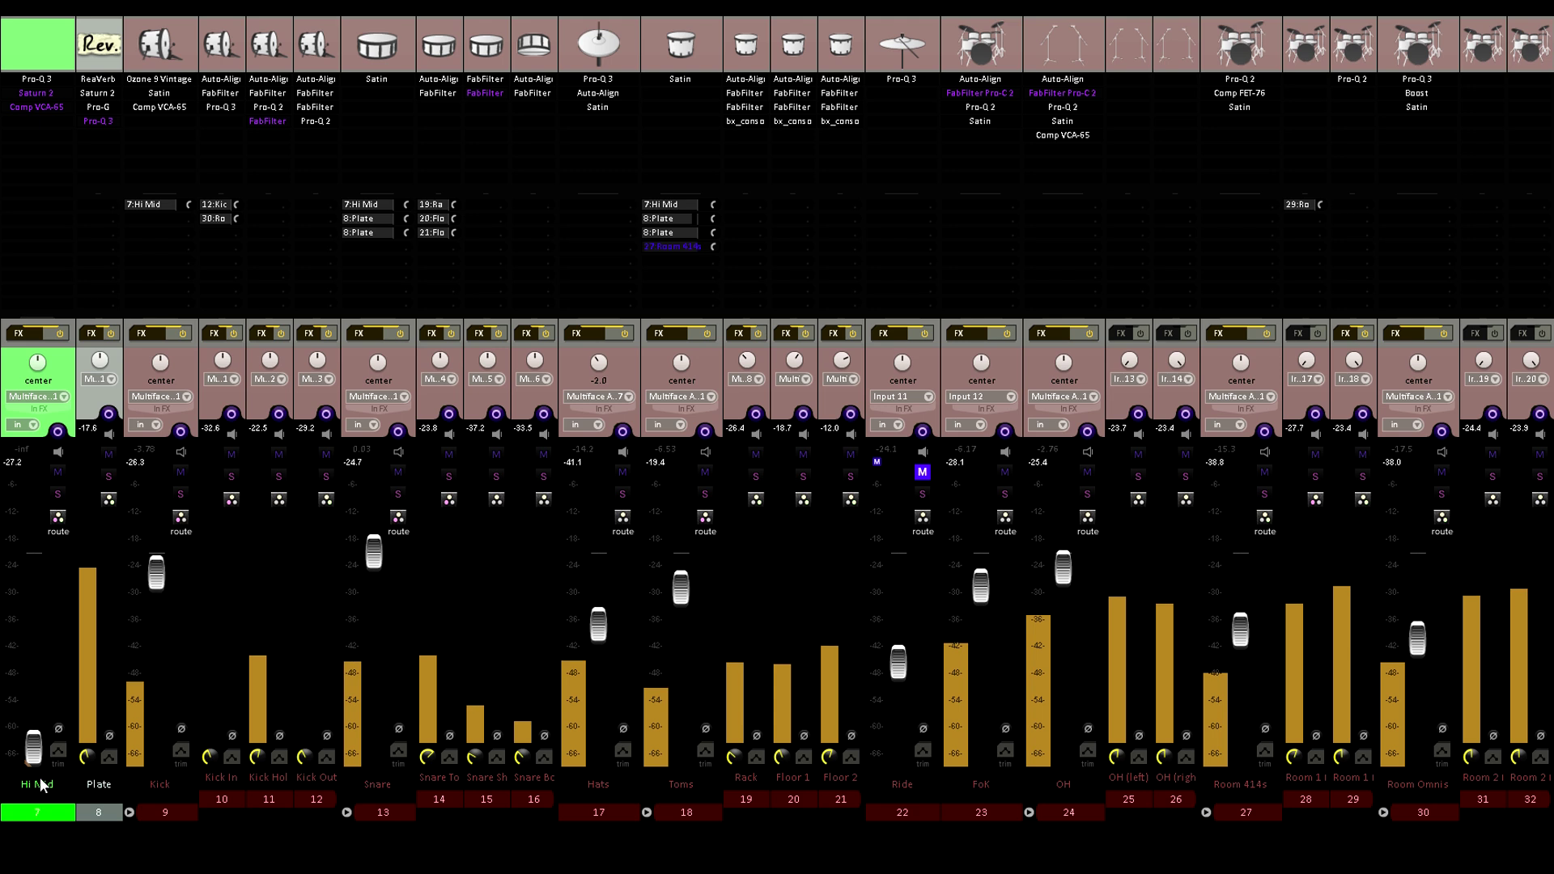
{"action": "left_click_drag", "start_coordinate": [40, 690], "coordinate": [34, 541]}
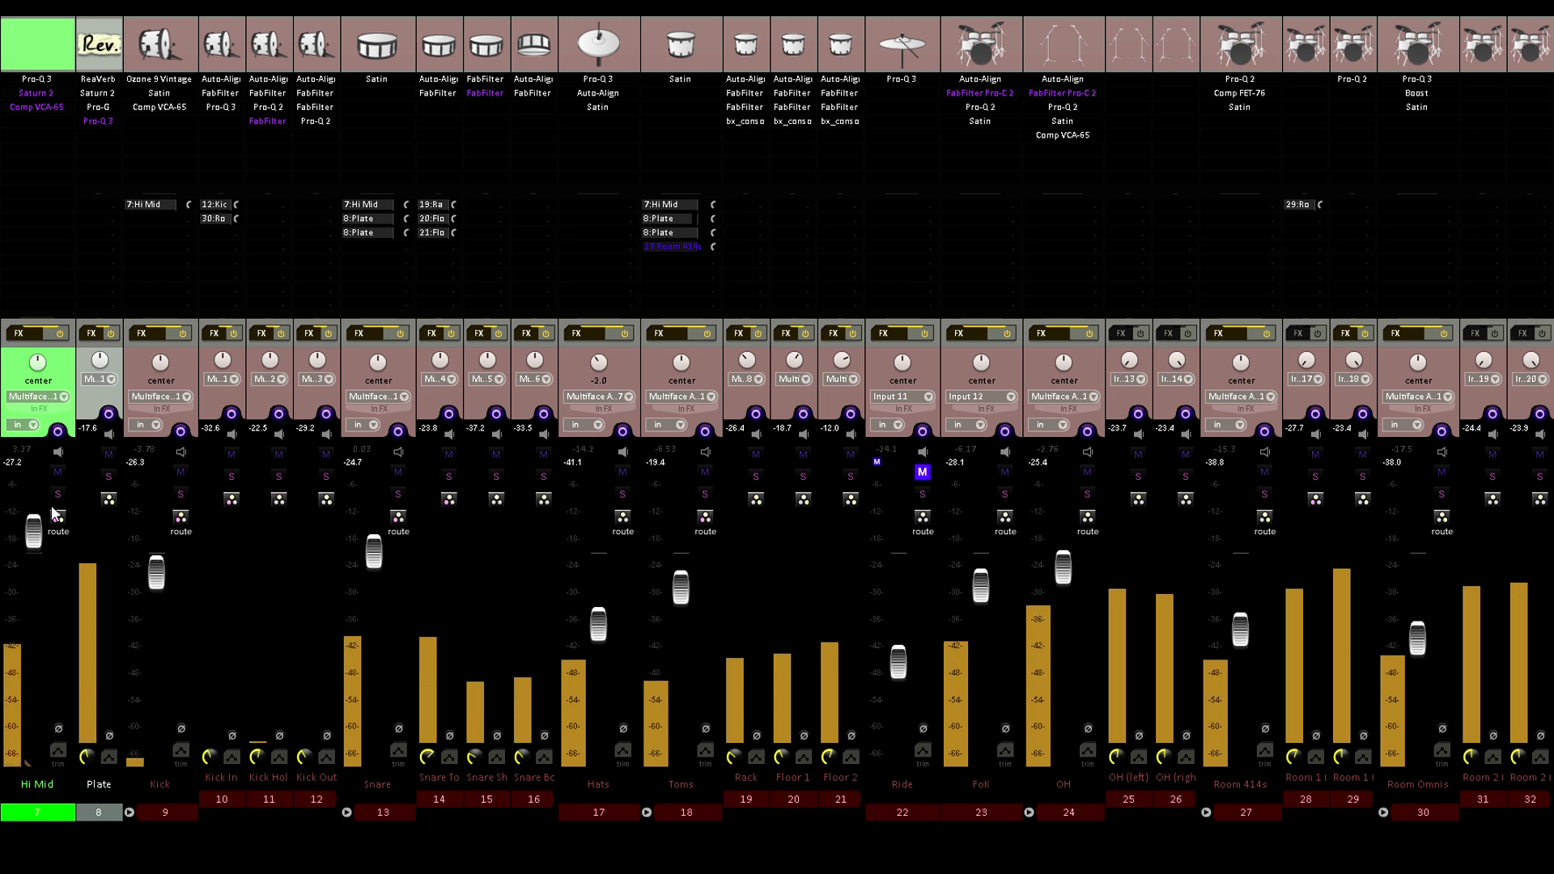
{"action": "left_click", "coordinate": [37, 94]}
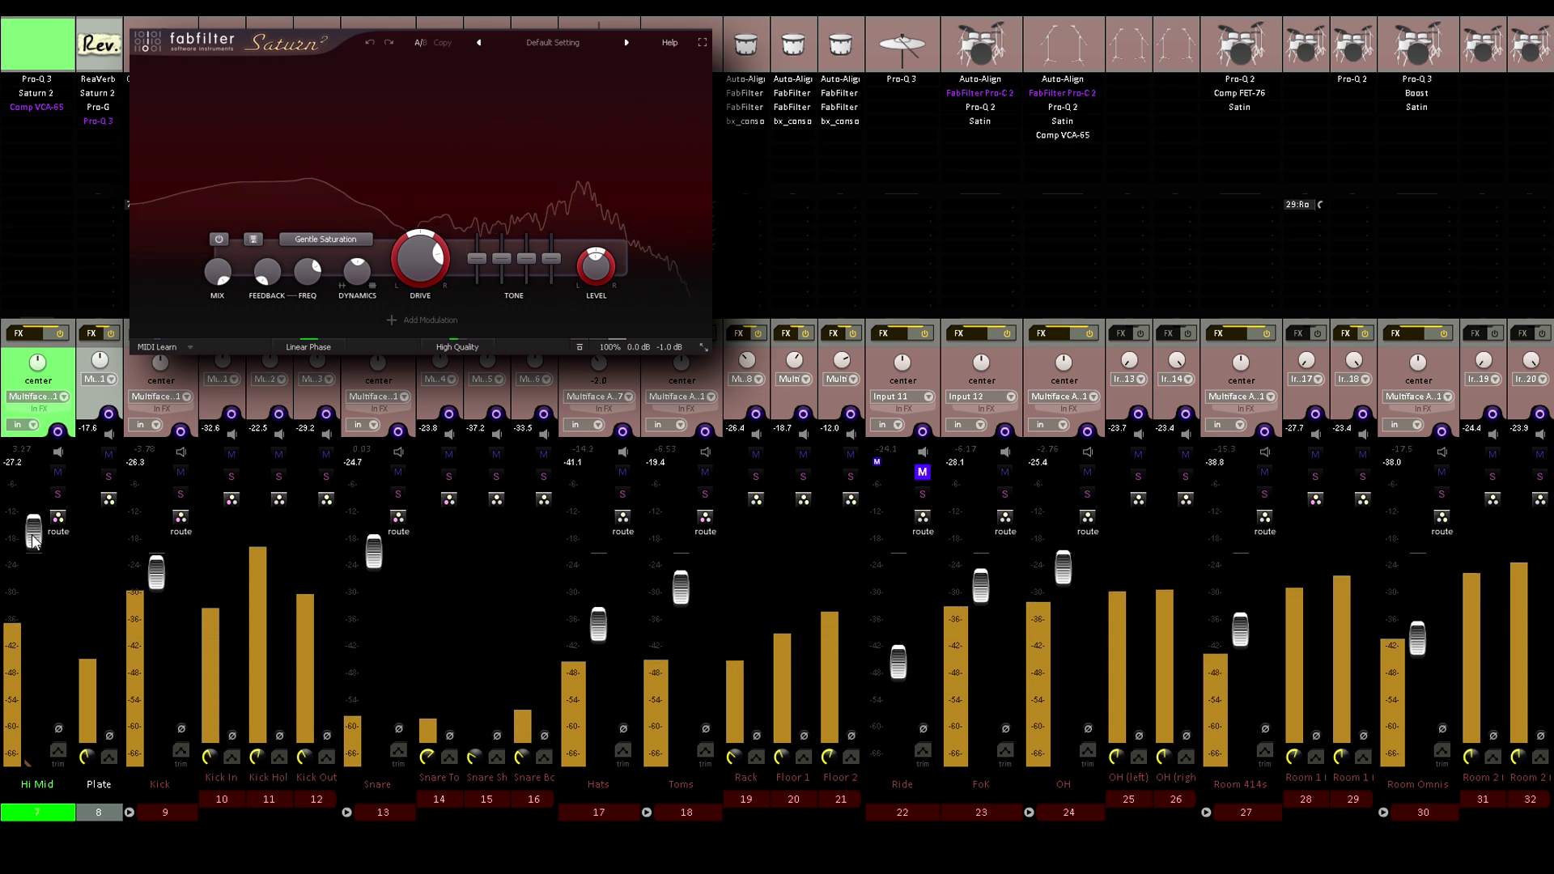
{"action": "left_click_drag", "start_coordinate": [33, 528], "coordinate": [33, 523]}
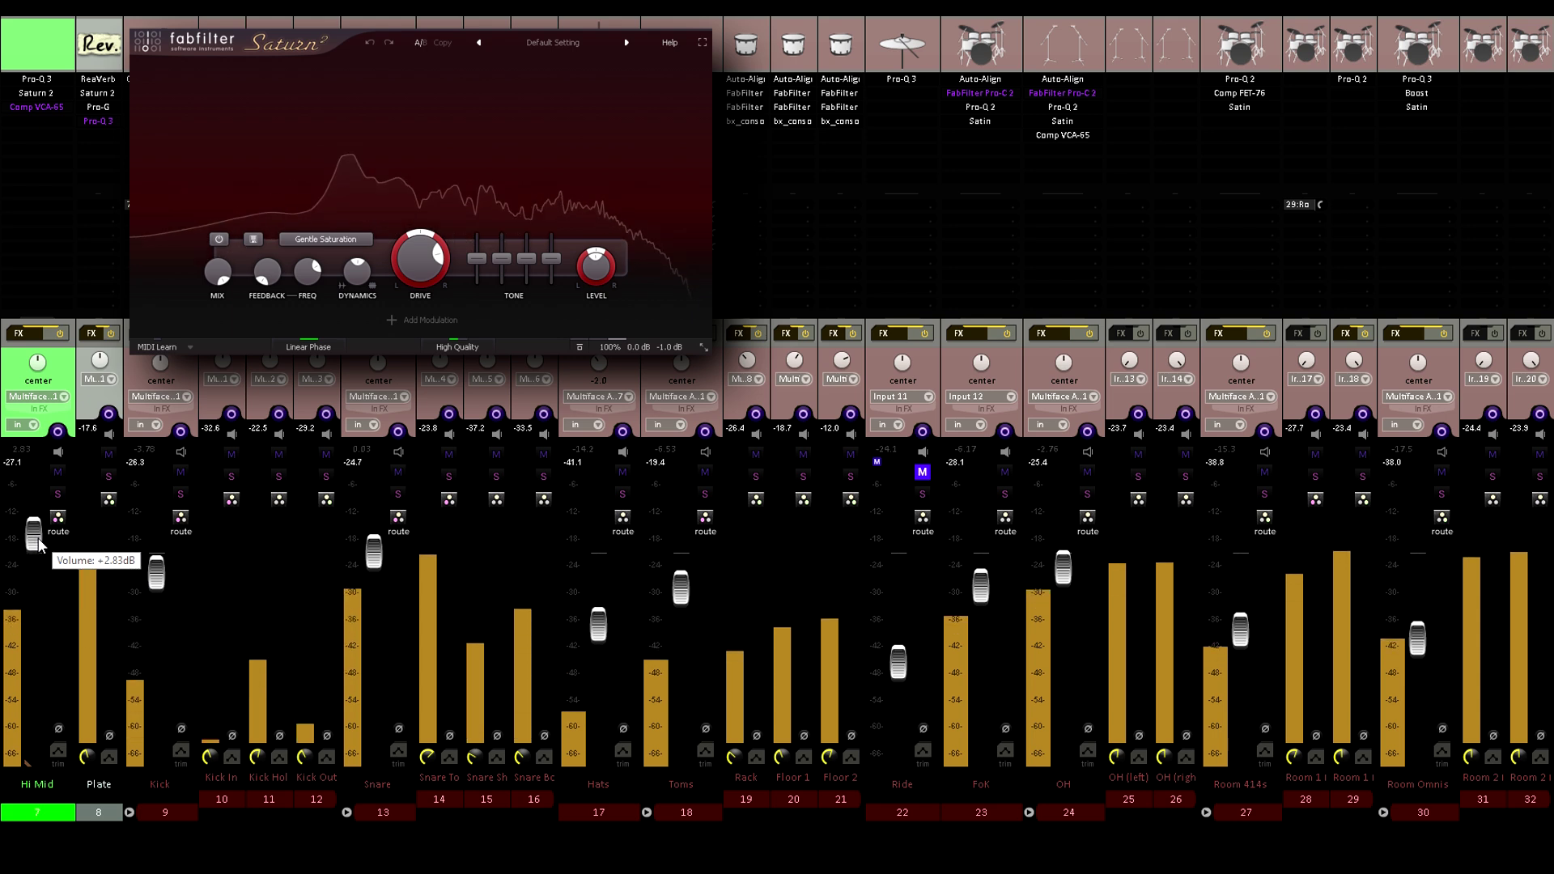
Open Hi Mid's Comp VCA-65, adjust the Hi Mid fader, and close the floating plugin windows
{"action": "left_click", "coordinate": [45, 108]}
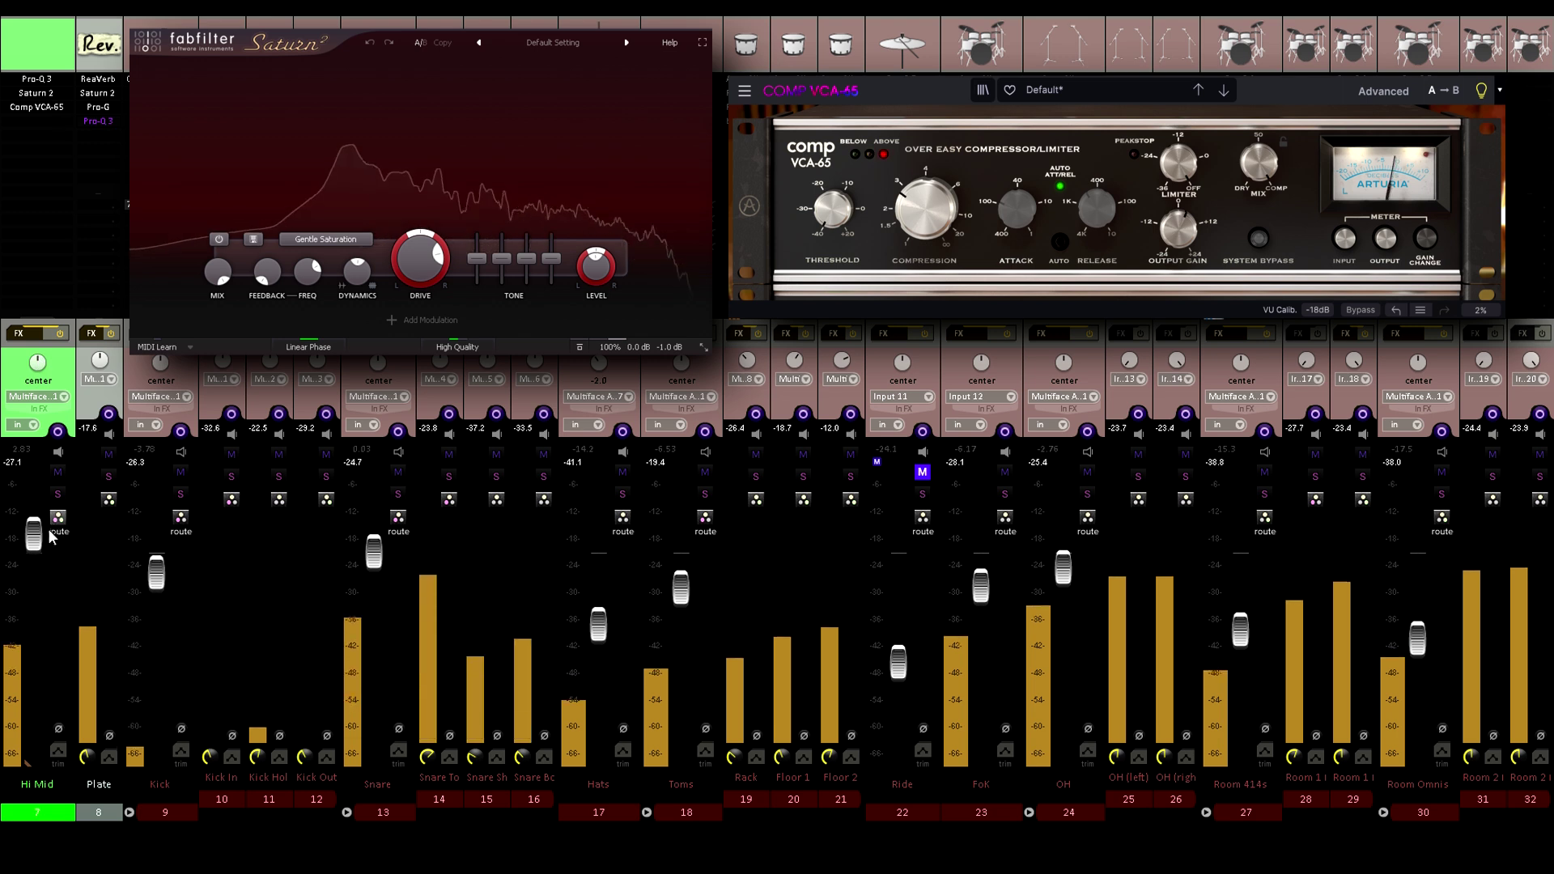
{"action": "mouse_move", "coordinate": [35, 542]}
{"action": "left_mouse_down"}
{"action": "mouse_move", "coordinate": [33, 522]}
{"action": "mouse_move", "coordinate": [32, 538]}
{"action": "left_mouse_up"}
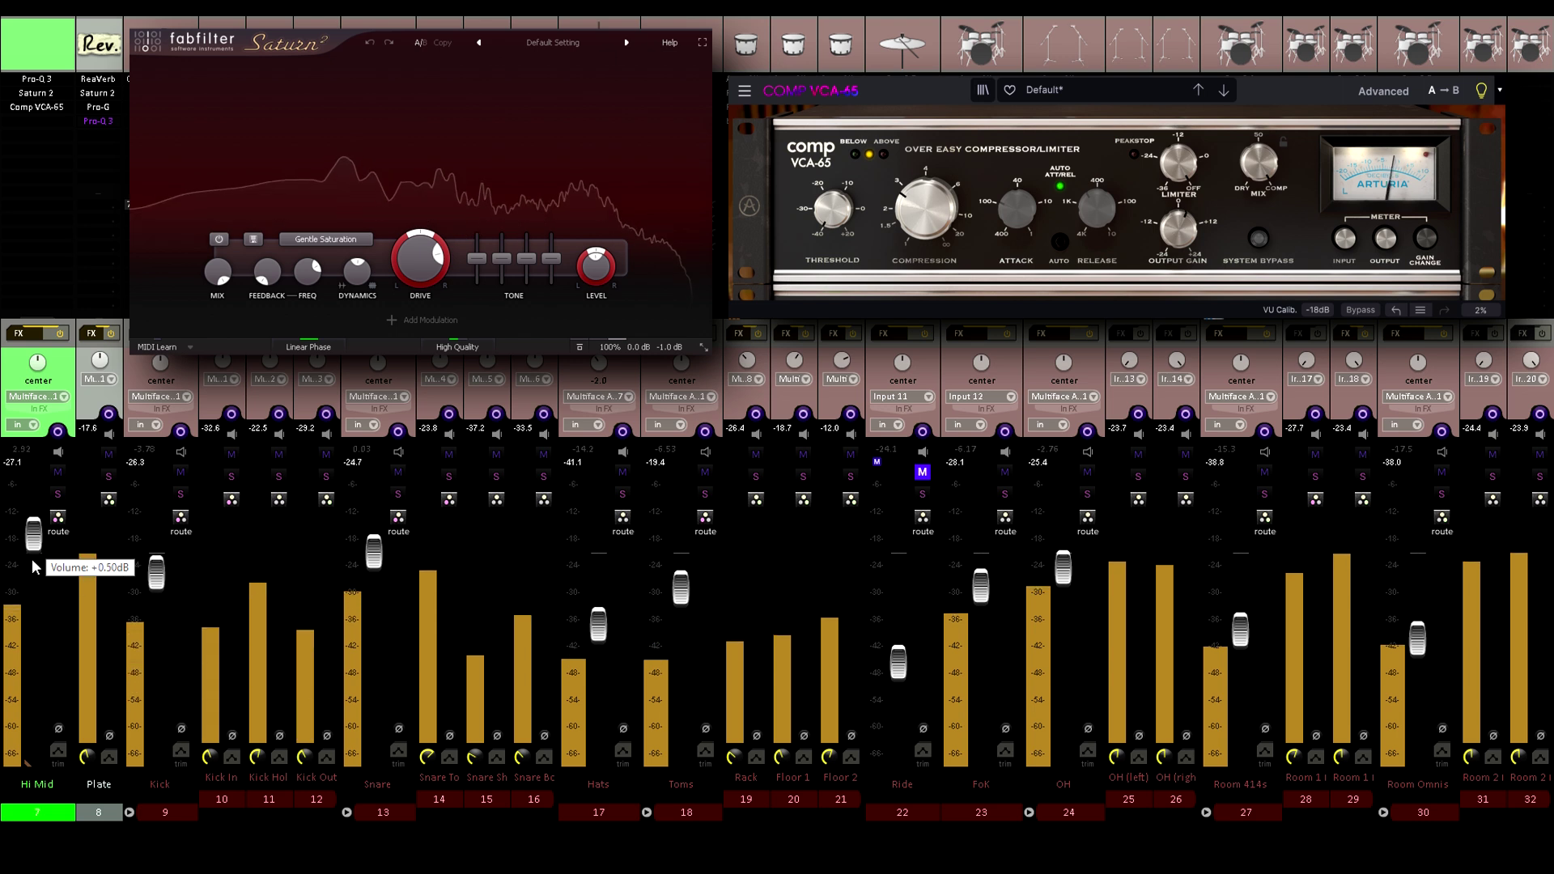
{"action": "left_click_drag", "start_coordinate": [32, 538], "coordinate": [32, 749]}
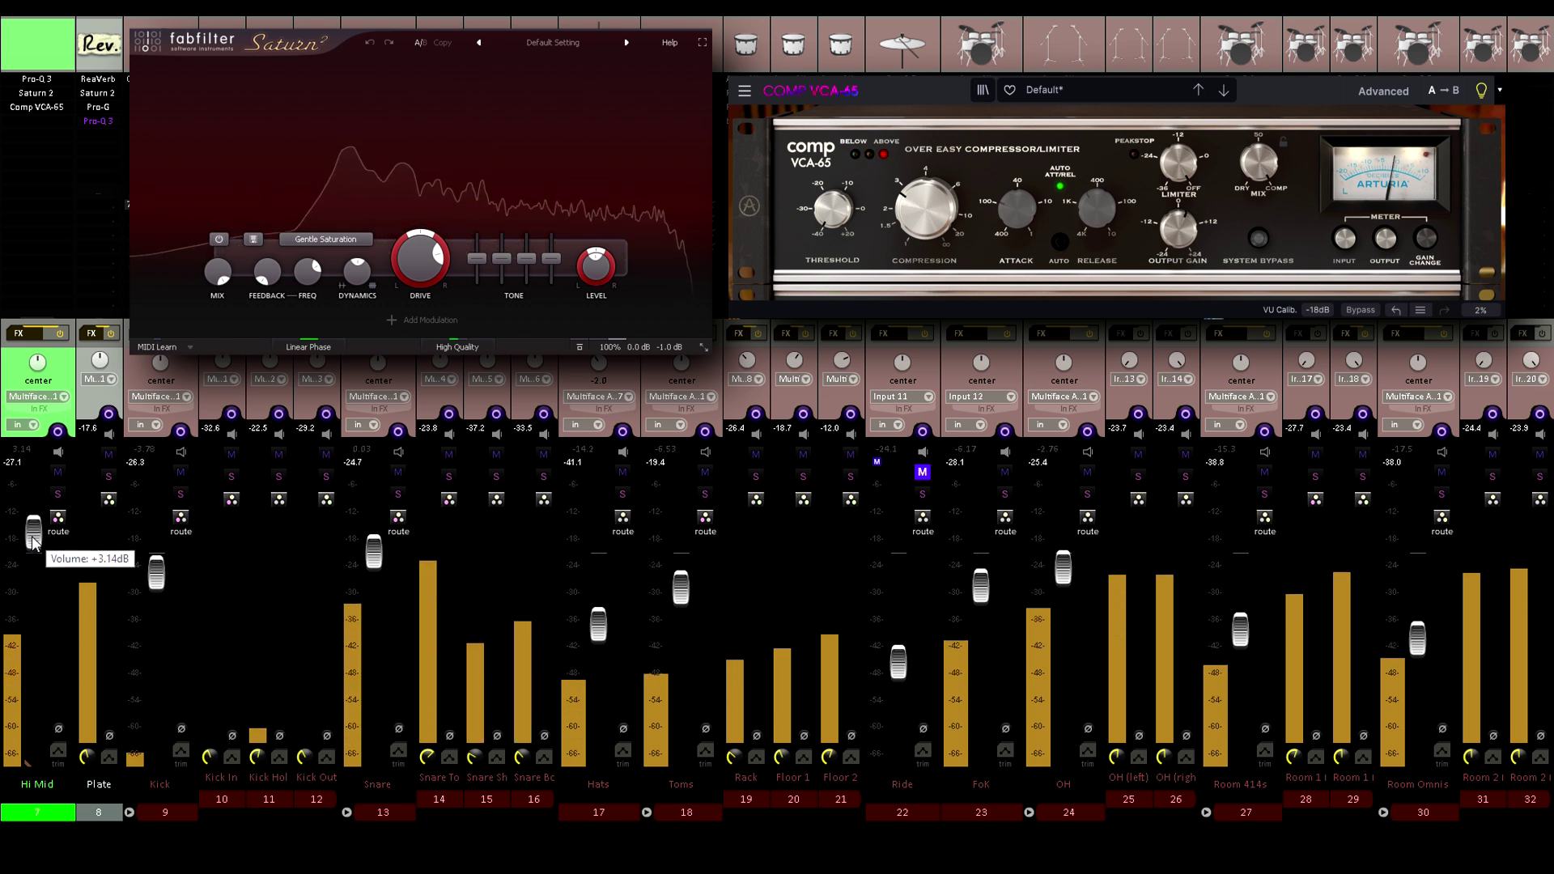
{"action": "scroll", "coordinate": [33, 543], "scroll_direction": "down", "scroll_amount": 1}
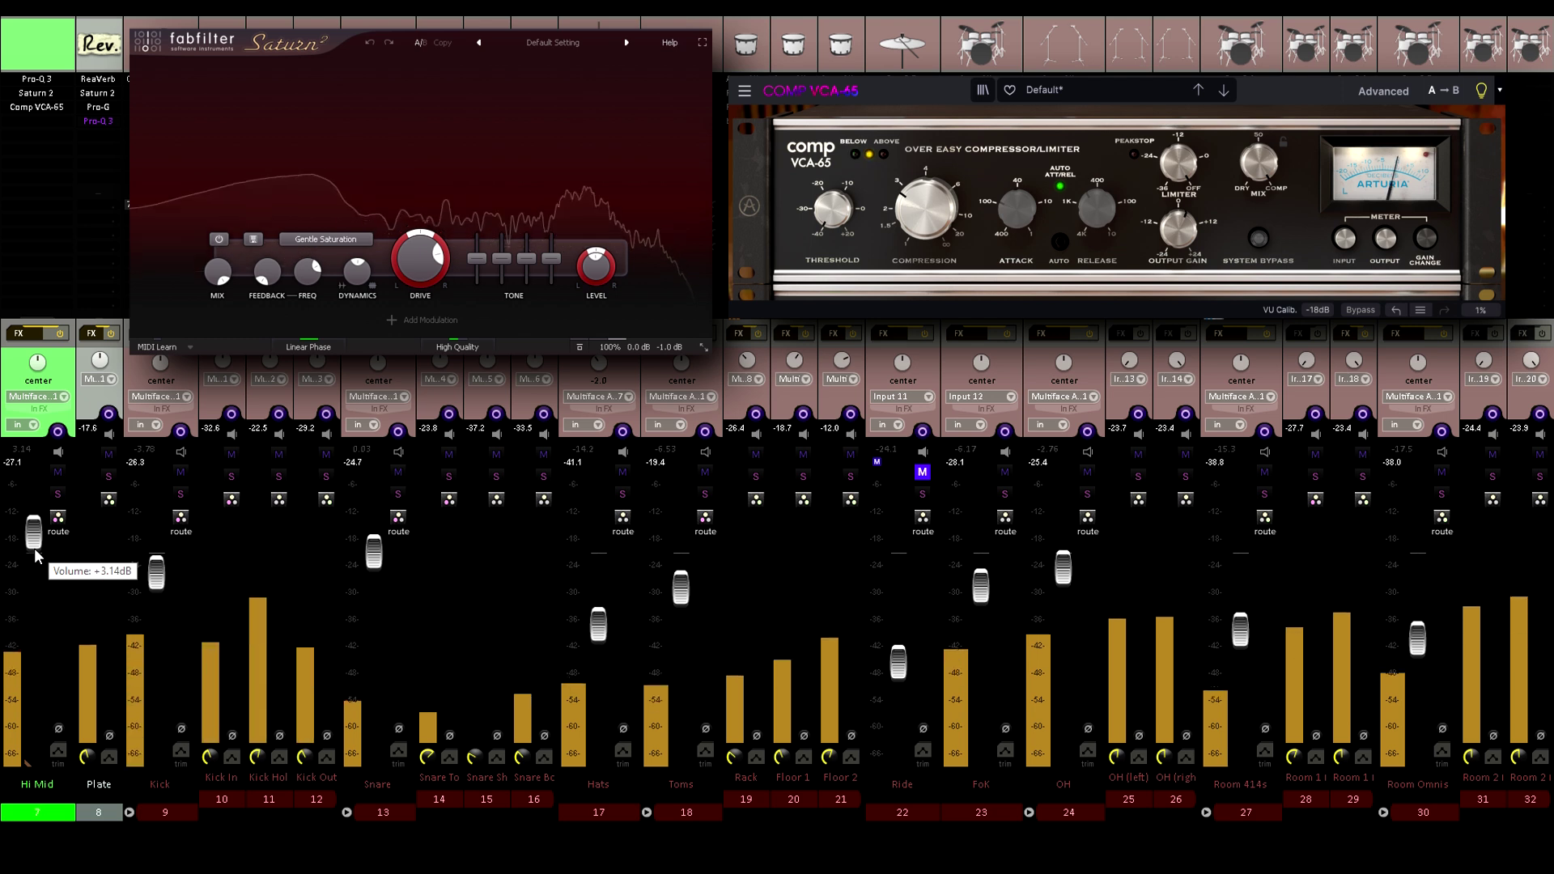
{"action": "key", "text": "Escape"}
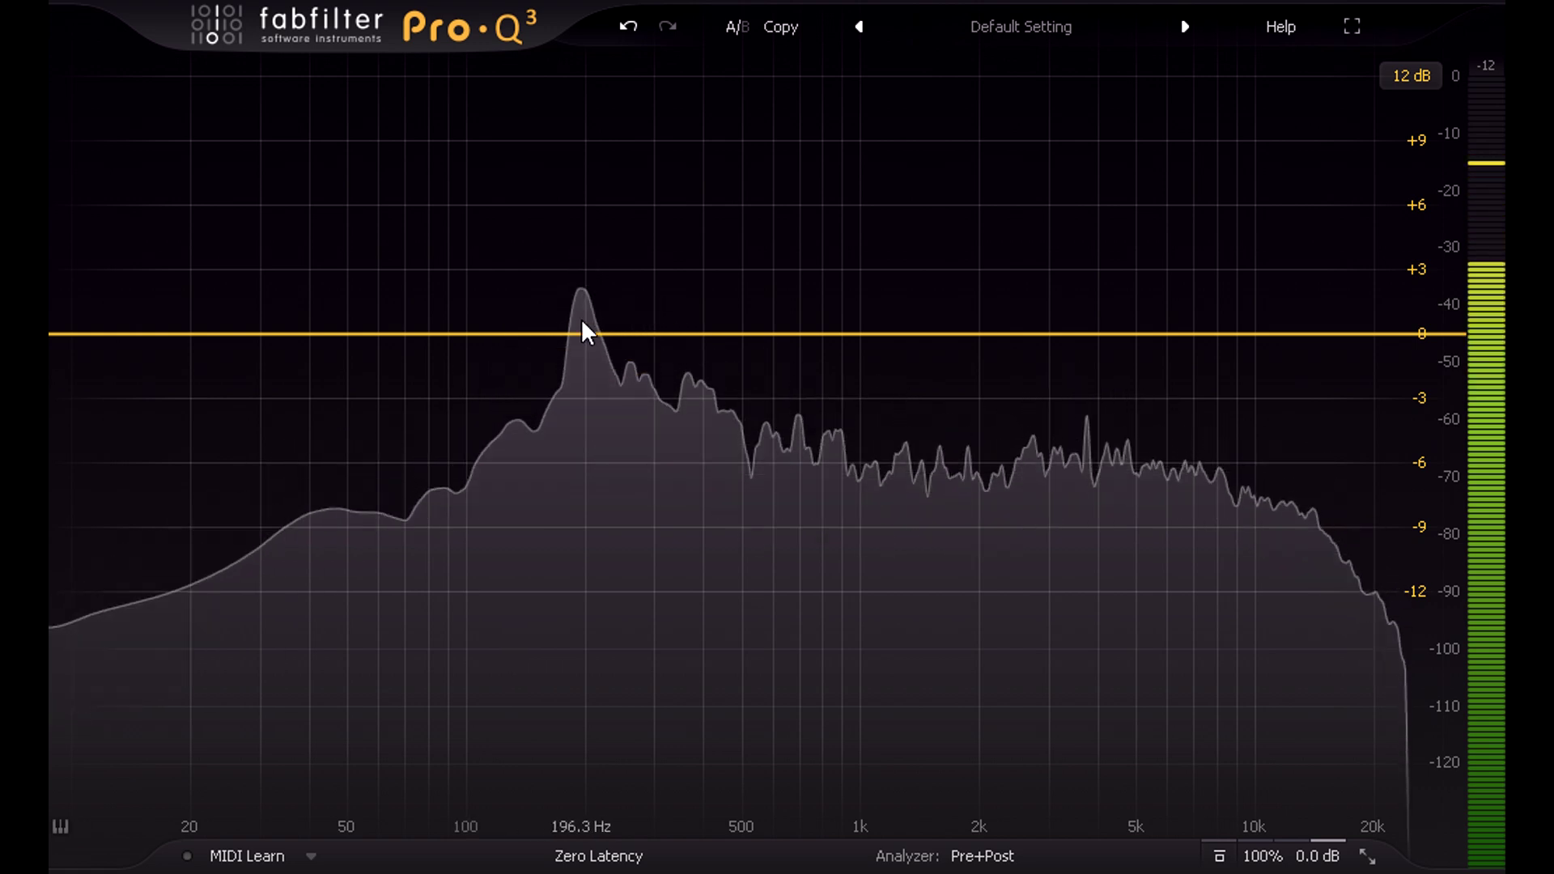
Add a bell band at about 197 Hz, narrow it to Q 40, and boost its gain
{"action": "double_click", "coordinate": [582, 259]}
{"action": "scroll", "coordinate": [581, 220], "scroll_direction": "up", "scroll_amount": 6}
{"action": "left_click_drag", "start_coordinate": [582, 259], "coordinate": [578, 93]}
{"action": "scroll", "coordinate": [580, 168], "scroll_direction": "up", "scroll_amount": 5}
{"action": "scroll", "coordinate": [579, 111], "scroll_direction": "up", "scroll_amount": 3}
{"action": "scroll", "coordinate": [577, 124], "scroll_direction": "up", "scroll_amount": 6}
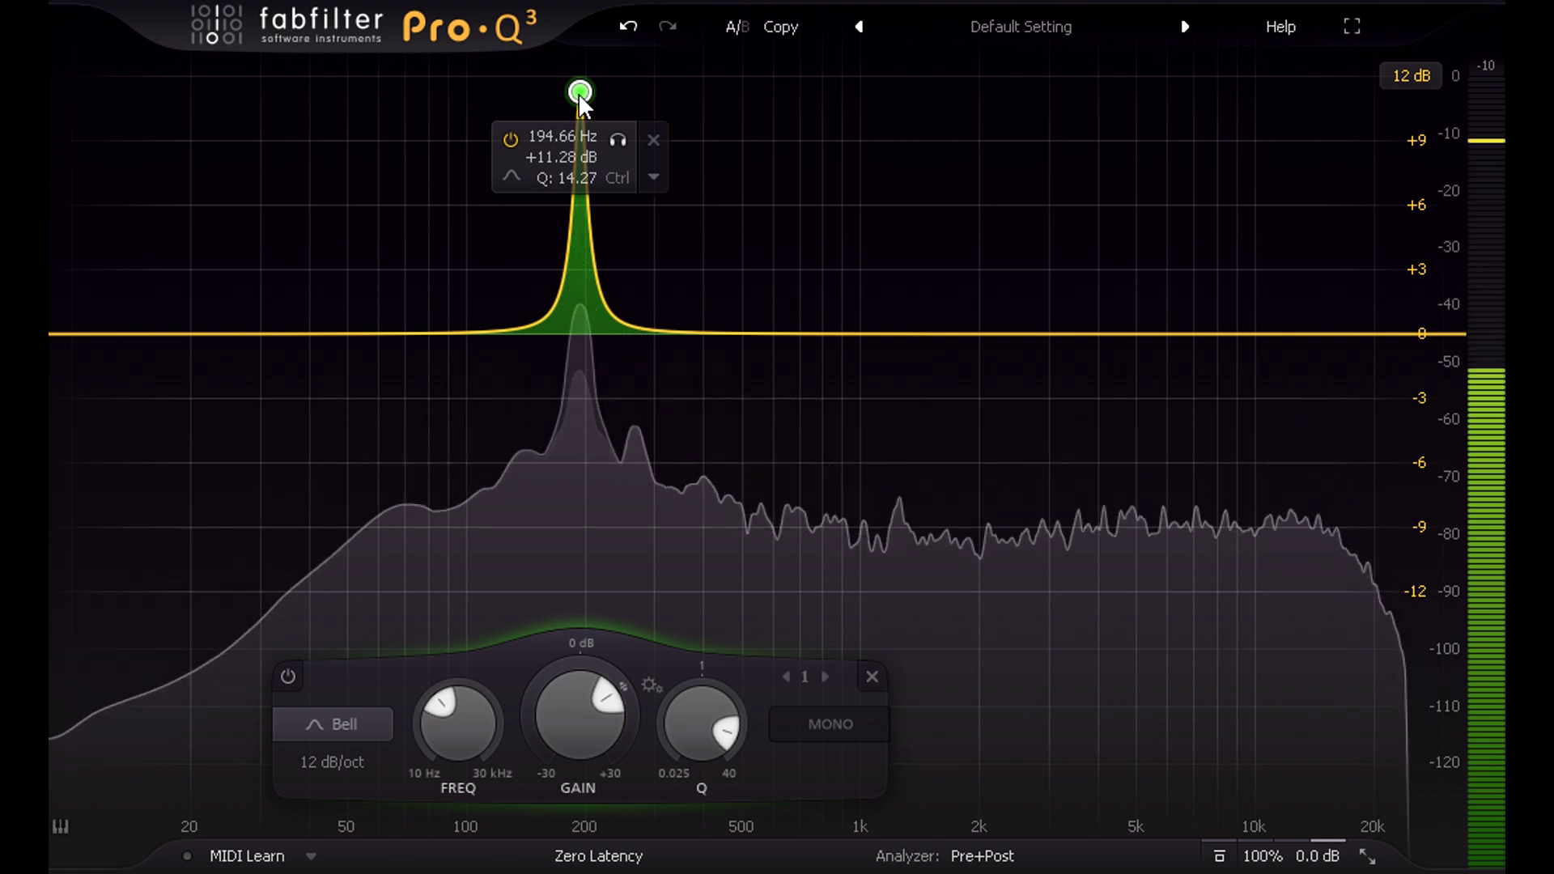
{"action": "scroll", "coordinate": [578, 92], "scroll_direction": "up", "scroll_amount": 3}
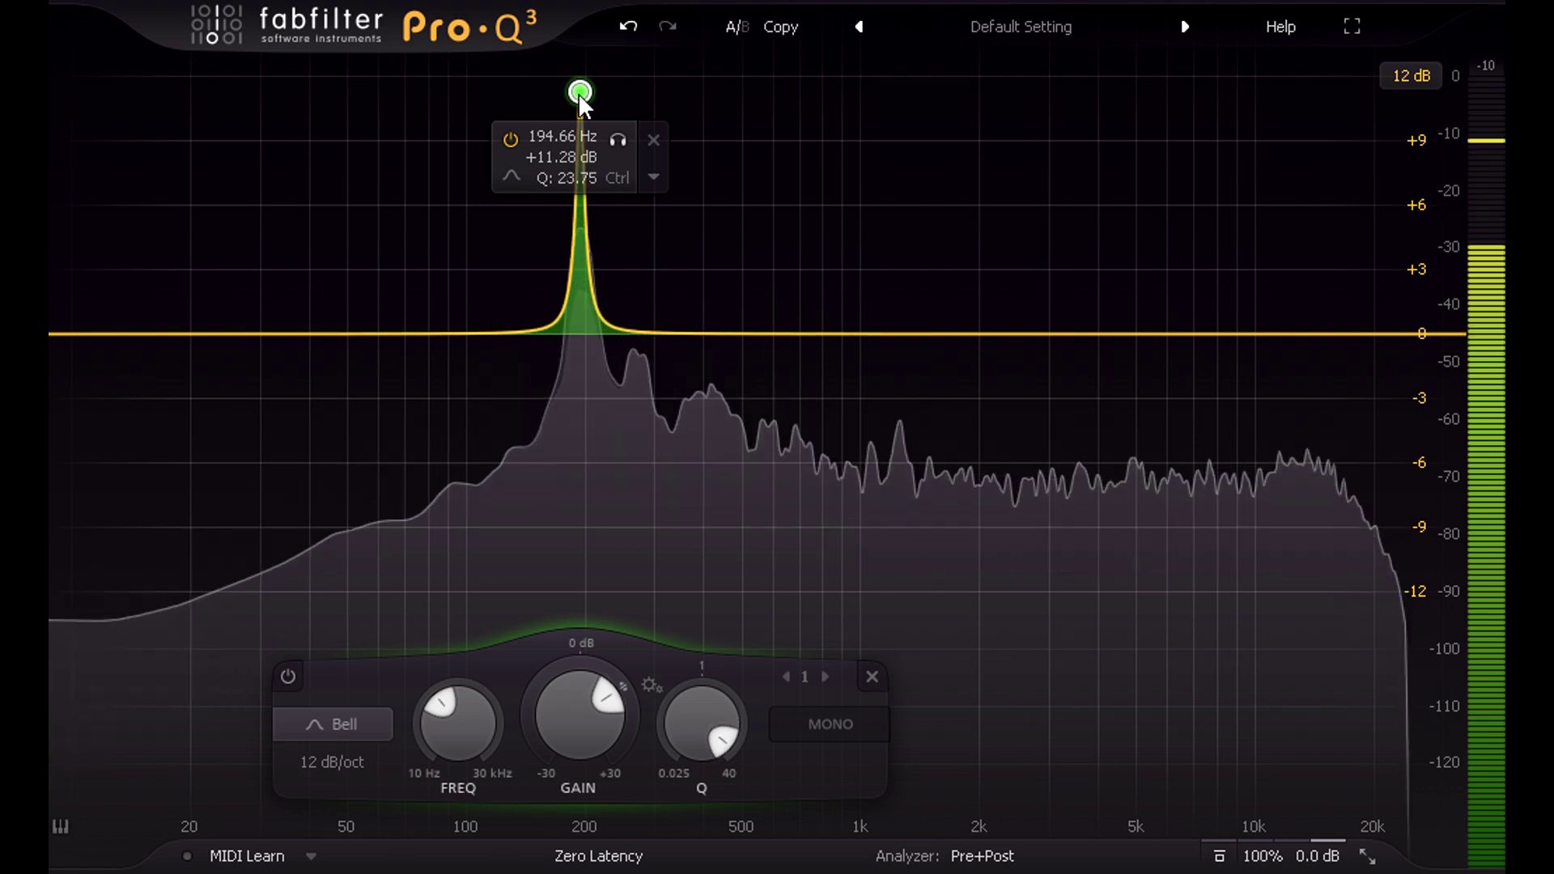
{"action": "scroll", "coordinate": [578, 92], "scroll_direction": "up", "scroll_amount": 3}
{"action": "left_click_drag", "start_coordinate": [578, 92], "coordinate": [580, 17]}
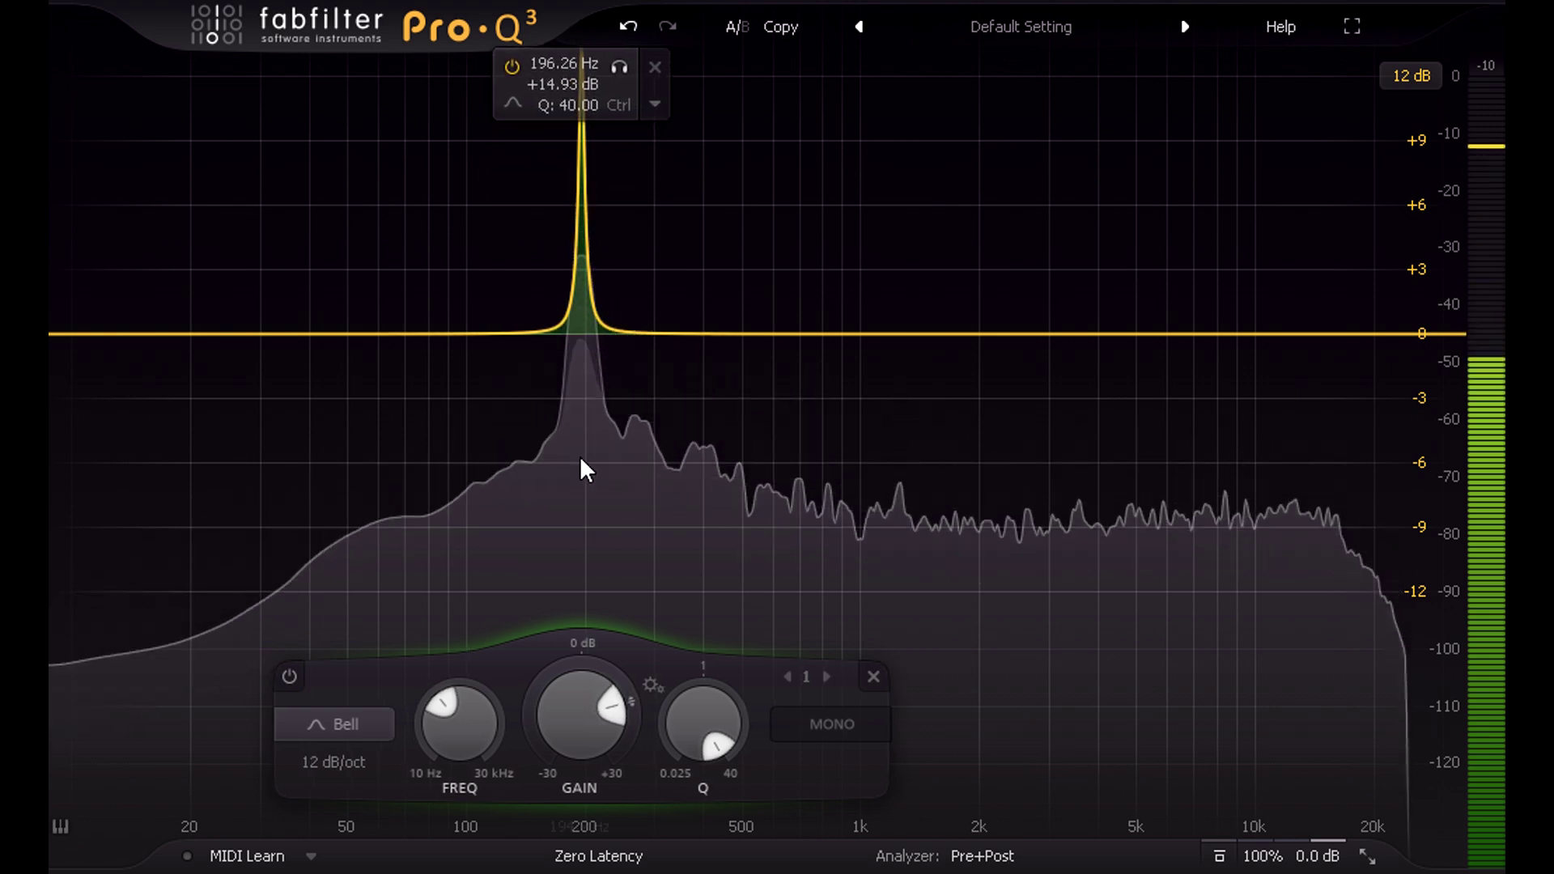
Set the display range to 30 dB and settle band 1's gain at about +11 dB
{"action": "left_click_drag", "start_coordinate": [570, 730], "coordinate": [566, 662]}
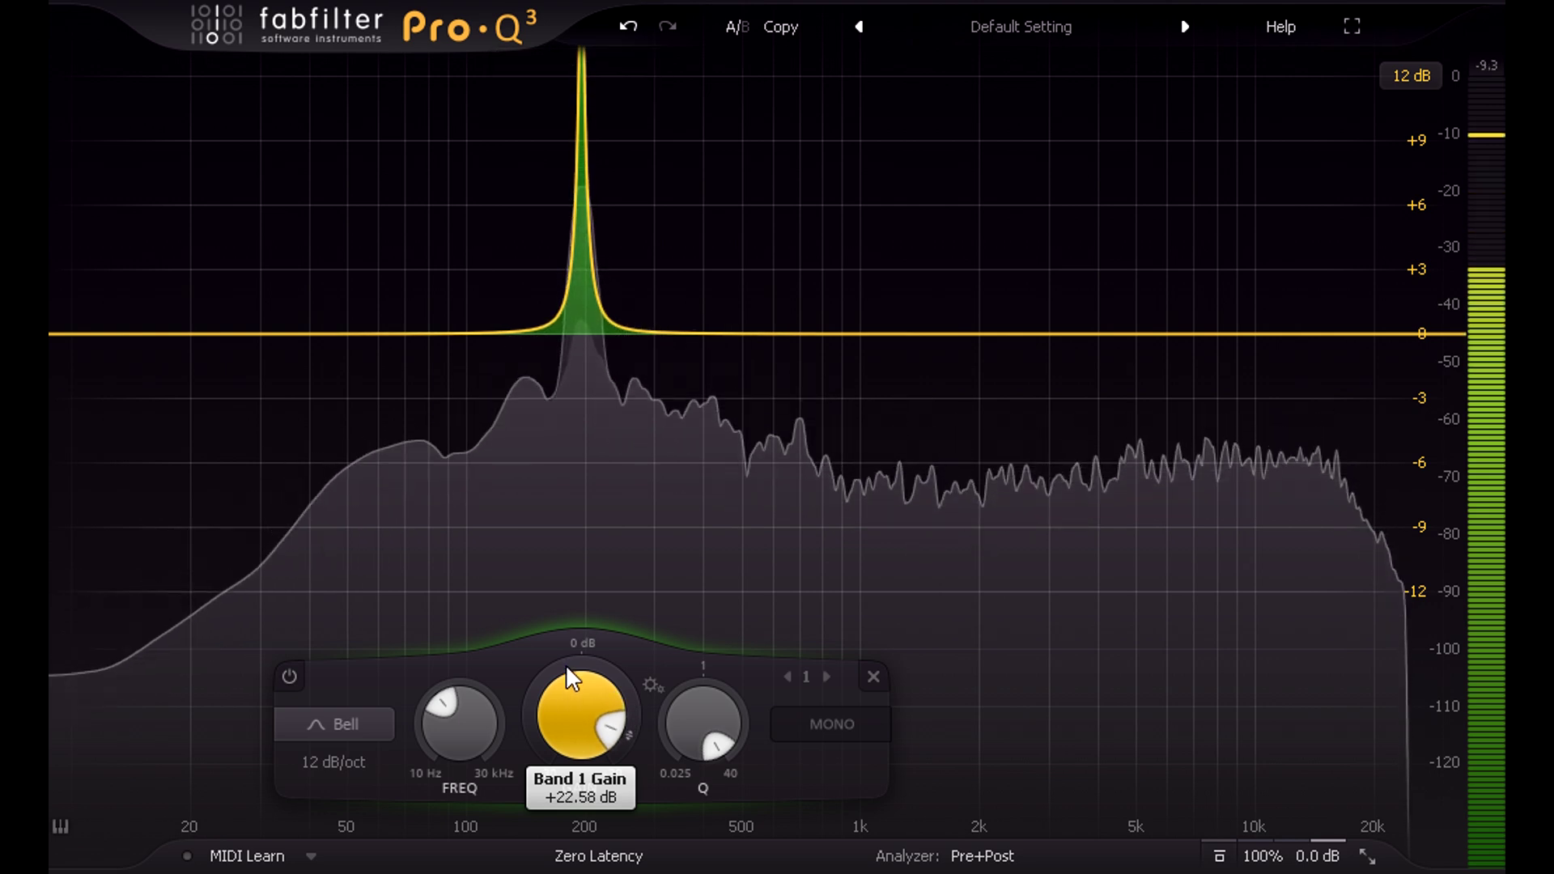
{"action": "left_click", "coordinate": [1403, 76]}
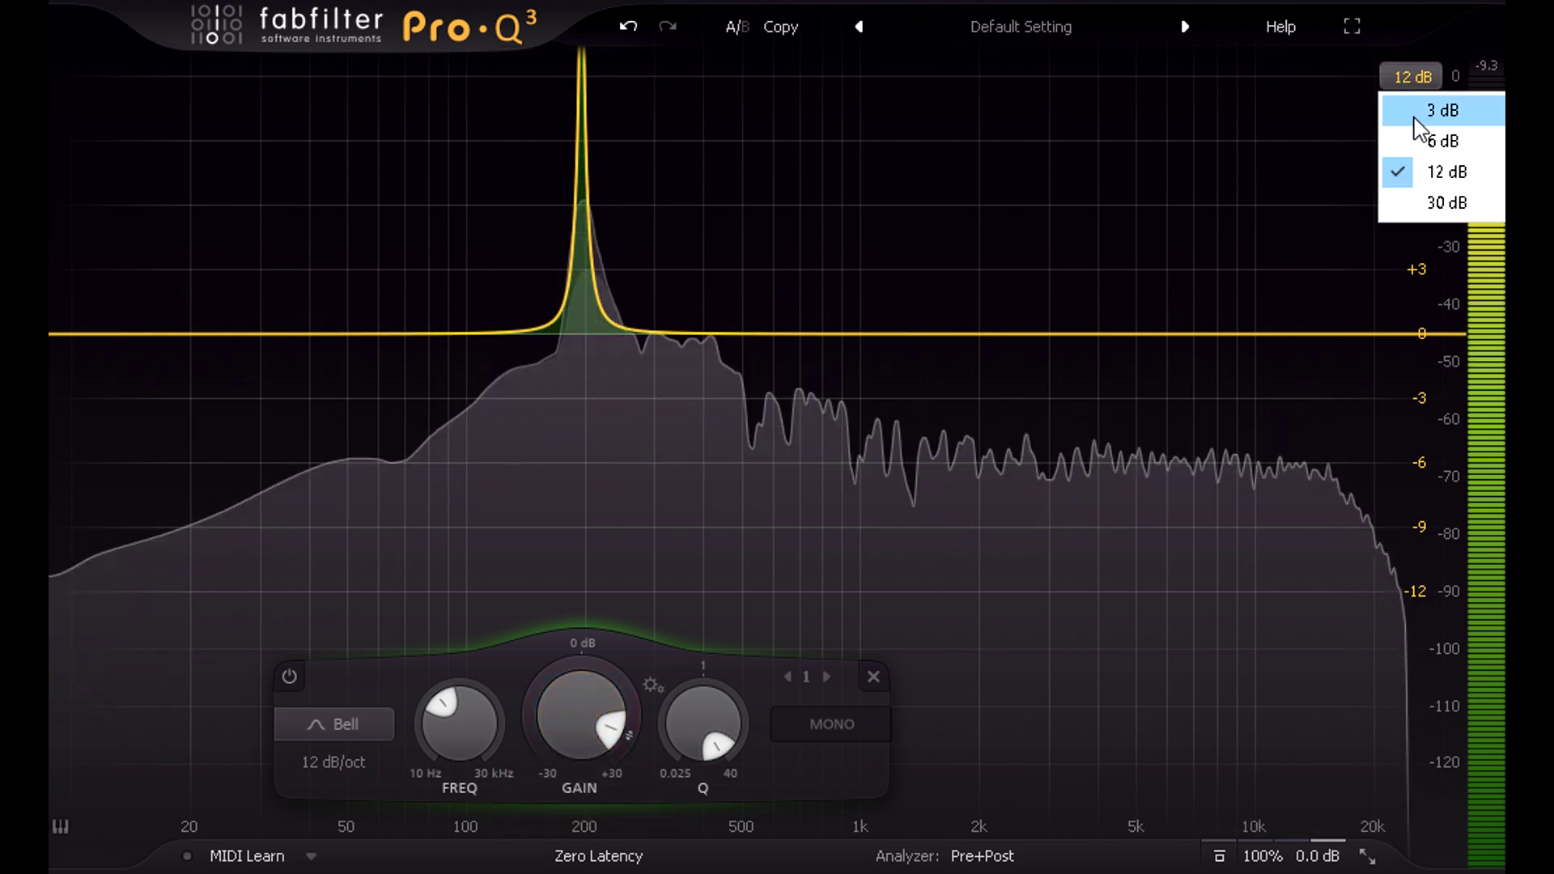
{"action": "left_click", "coordinate": [1429, 195]}
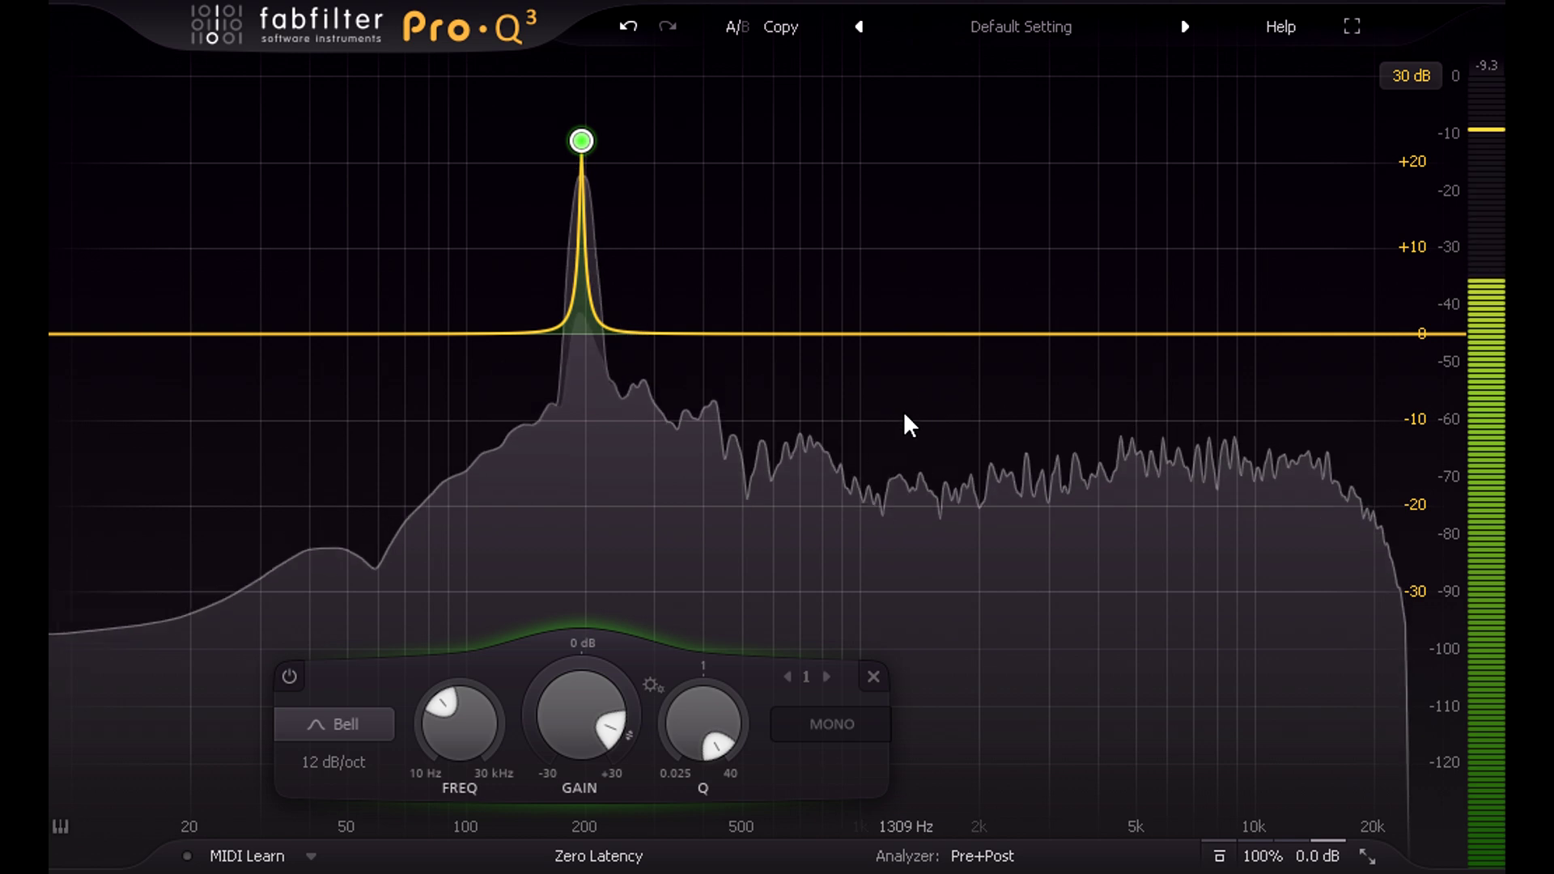
{"action": "left_click_drag", "start_coordinate": [571, 703], "coordinate": [570, 798]}
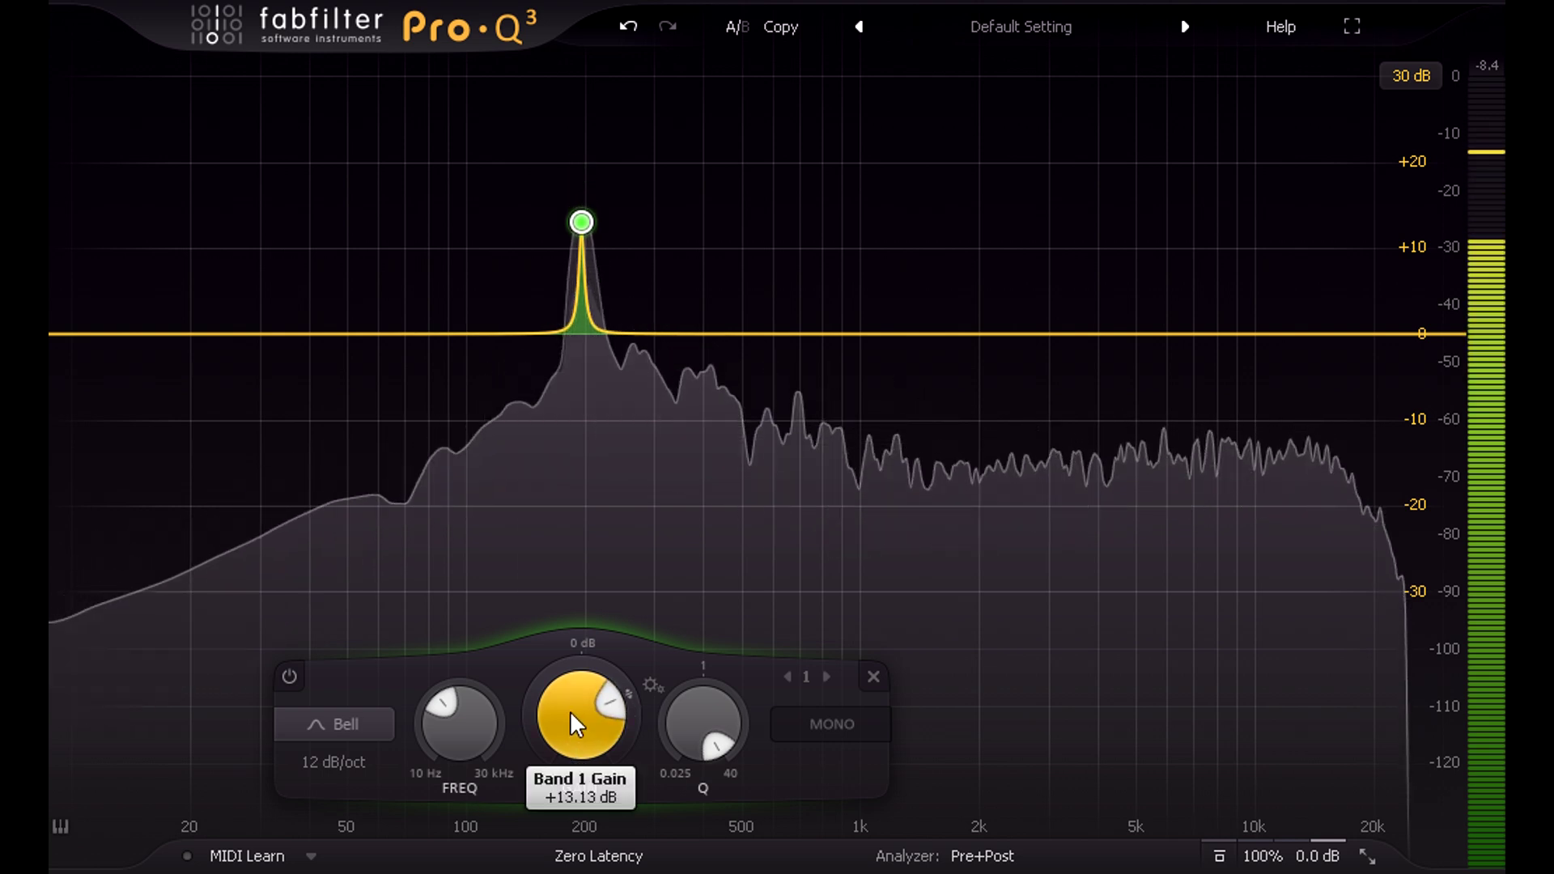
{"action": "left_click_drag", "start_coordinate": [570, 711], "coordinate": [570, 721]}
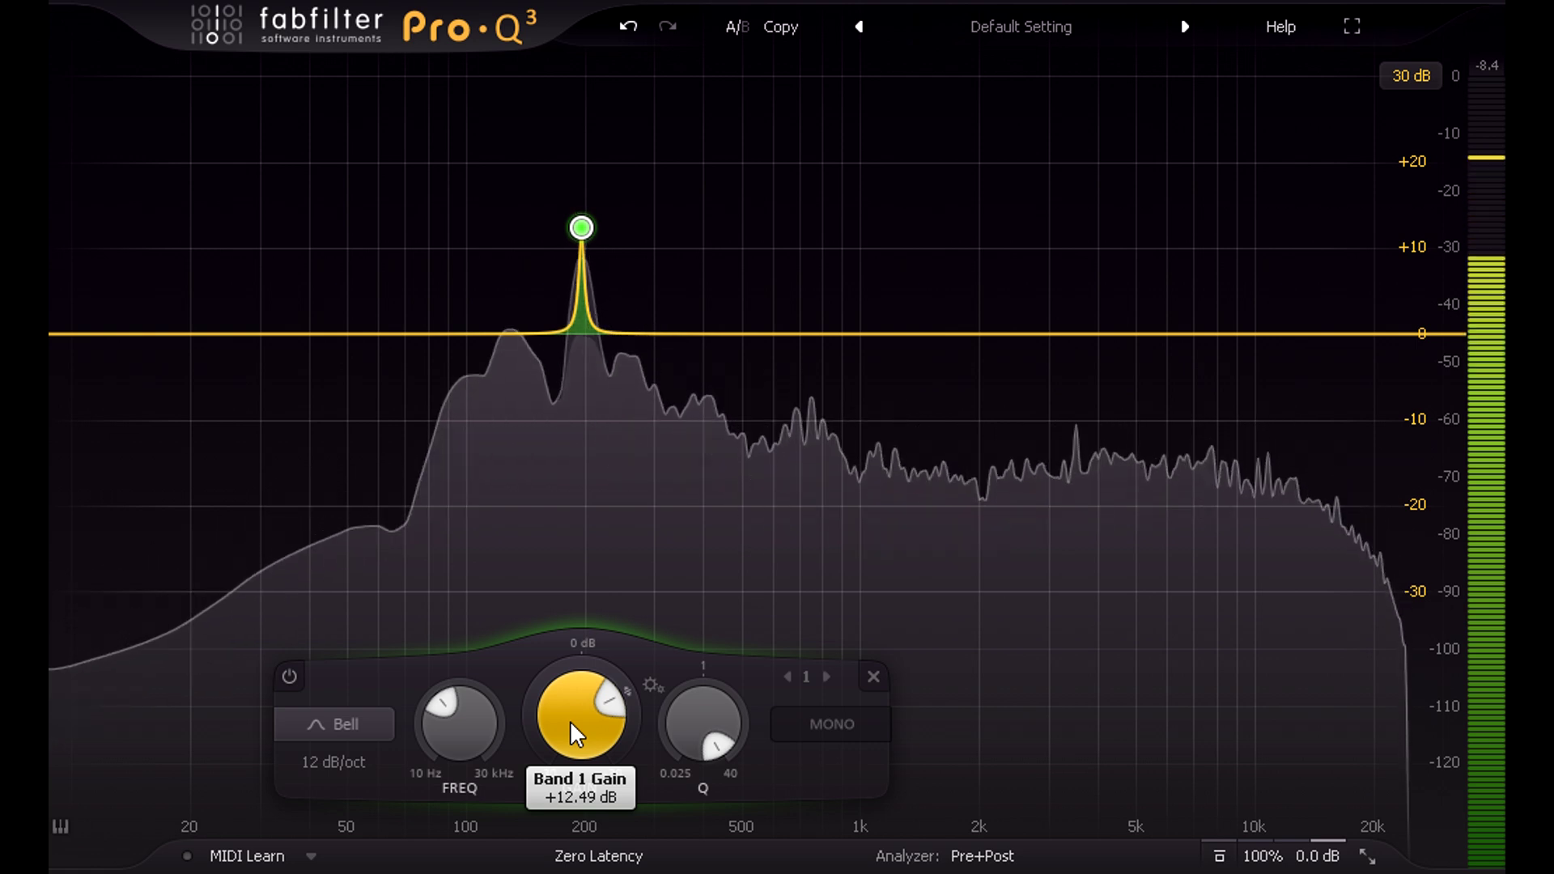
{"action": "left_click_drag", "start_coordinate": [570, 721], "coordinate": [570, 745]}
Bypass the bell and move the band-pass centre to about 200 Hz with Q near 9
{"action": "left_click", "coordinate": [291, 677]}
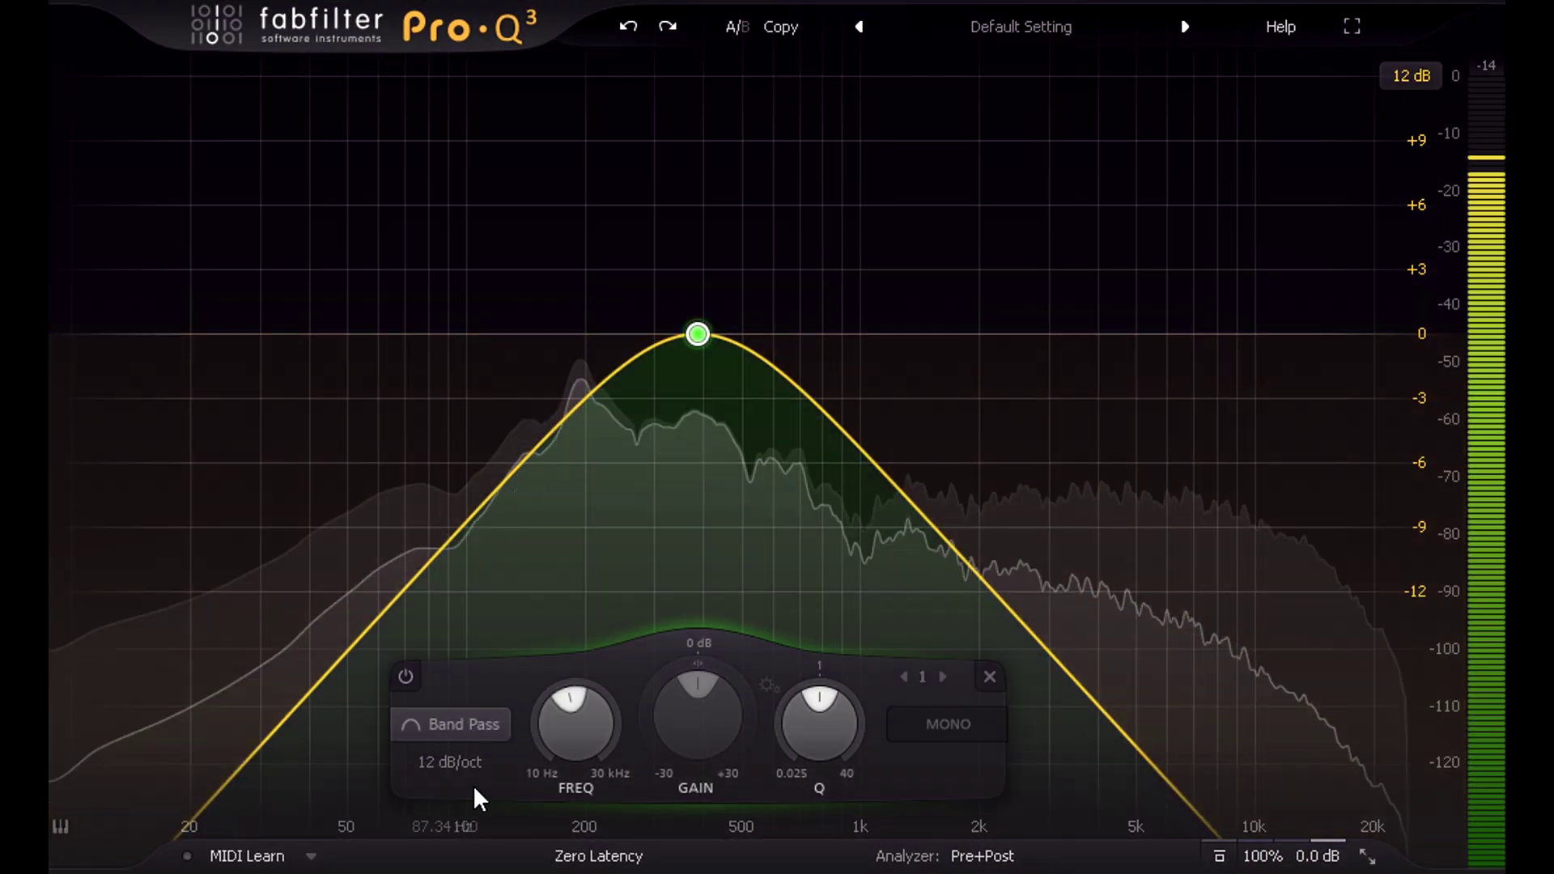
{"action": "mouse_move", "coordinate": [668, 431]}
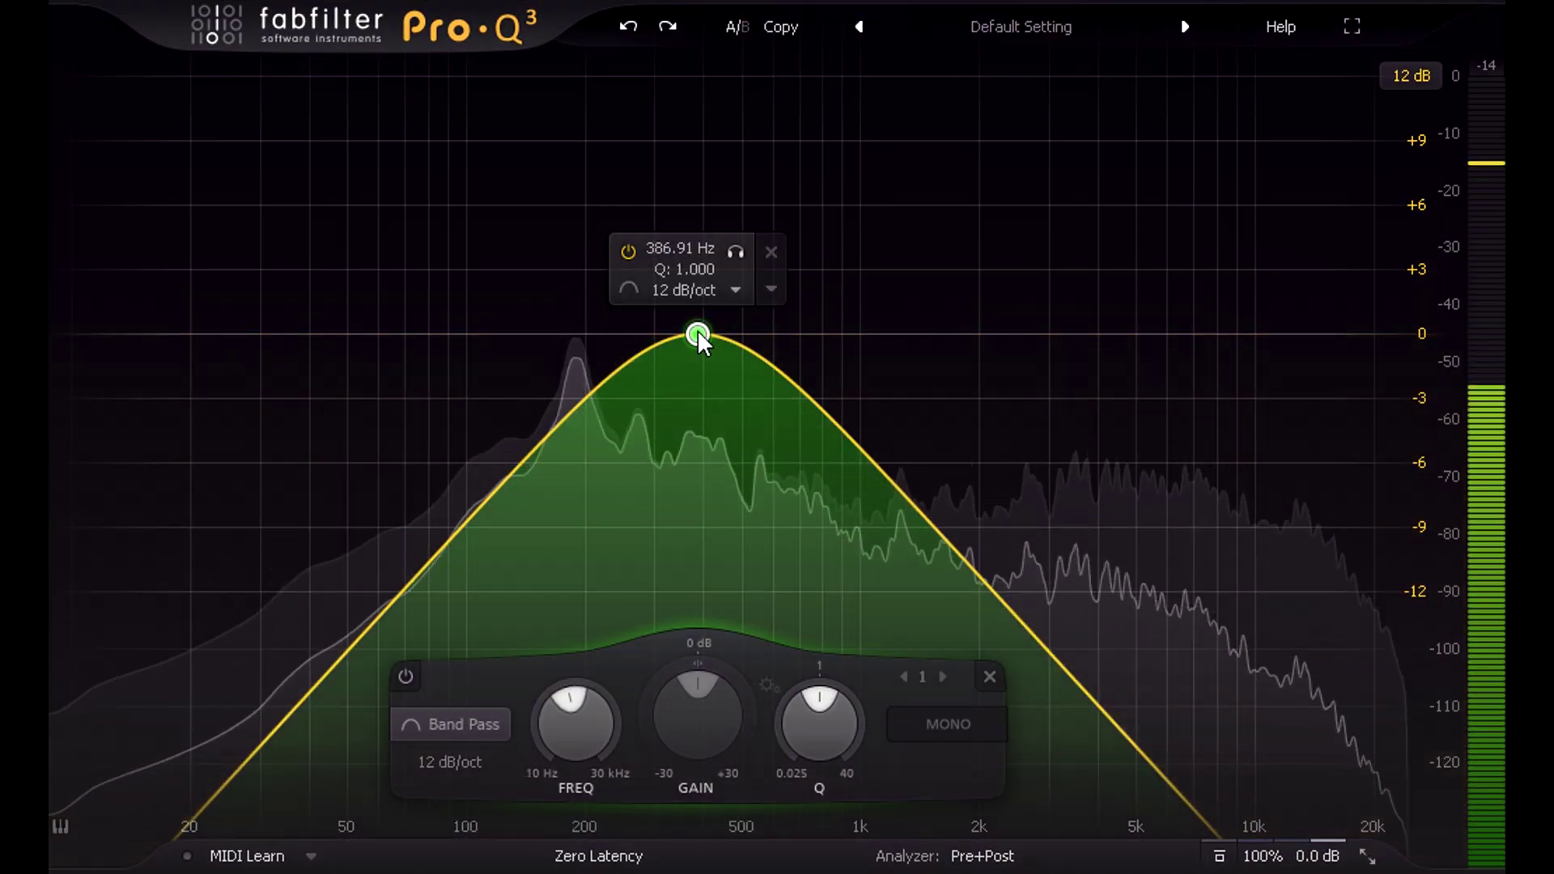
{"action": "left_click_drag", "start_coordinate": [701, 332], "coordinate": [585, 346]}
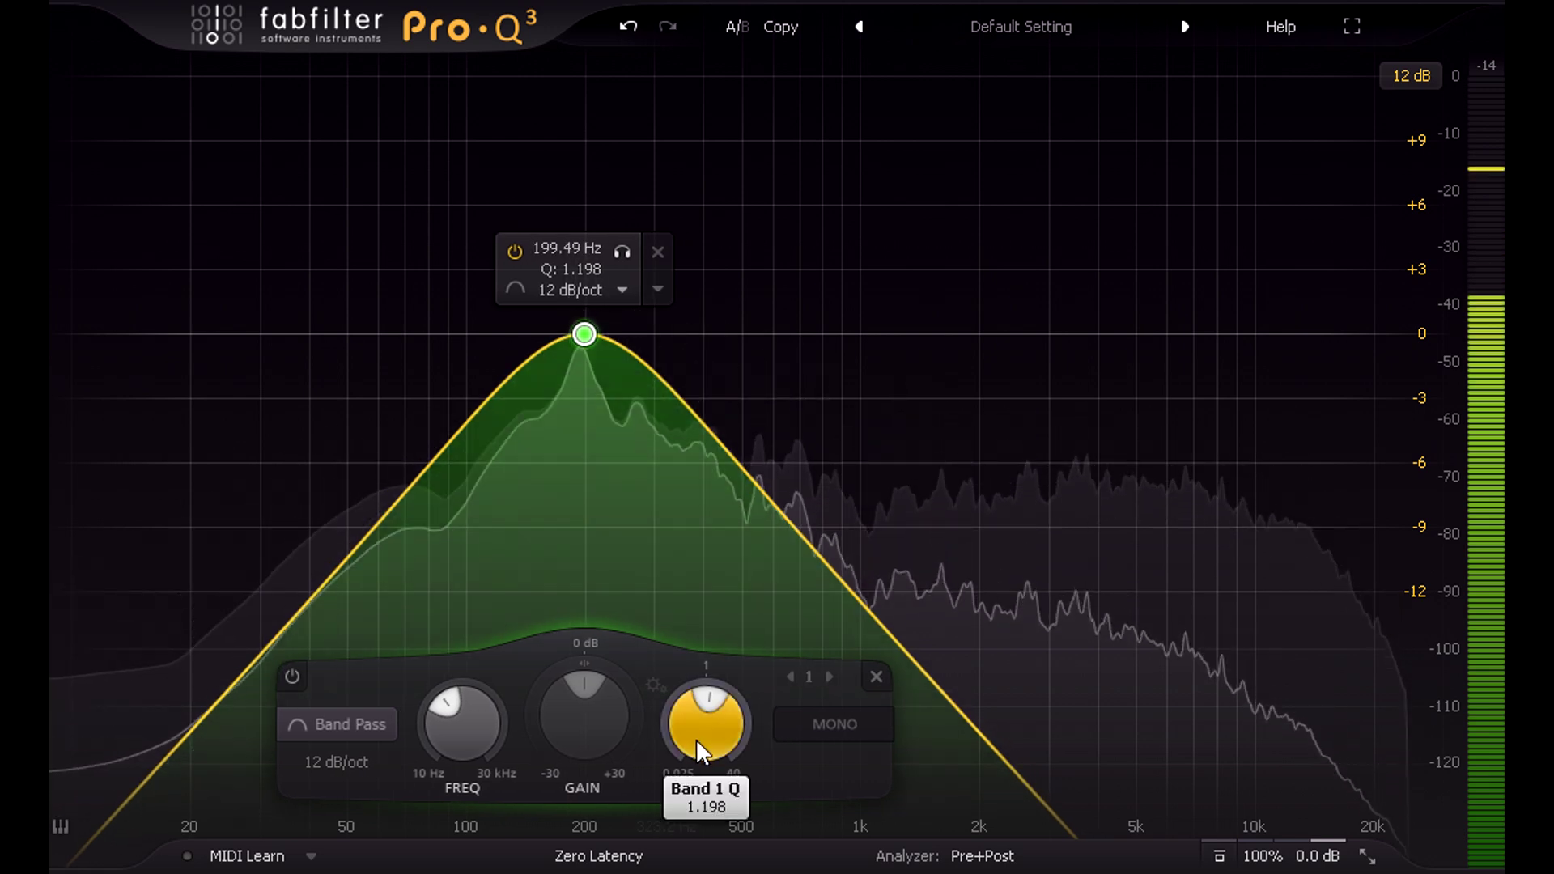
{"action": "left_click_drag", "start_coordinate": [696, 740], "coordinate": [683, 635]}
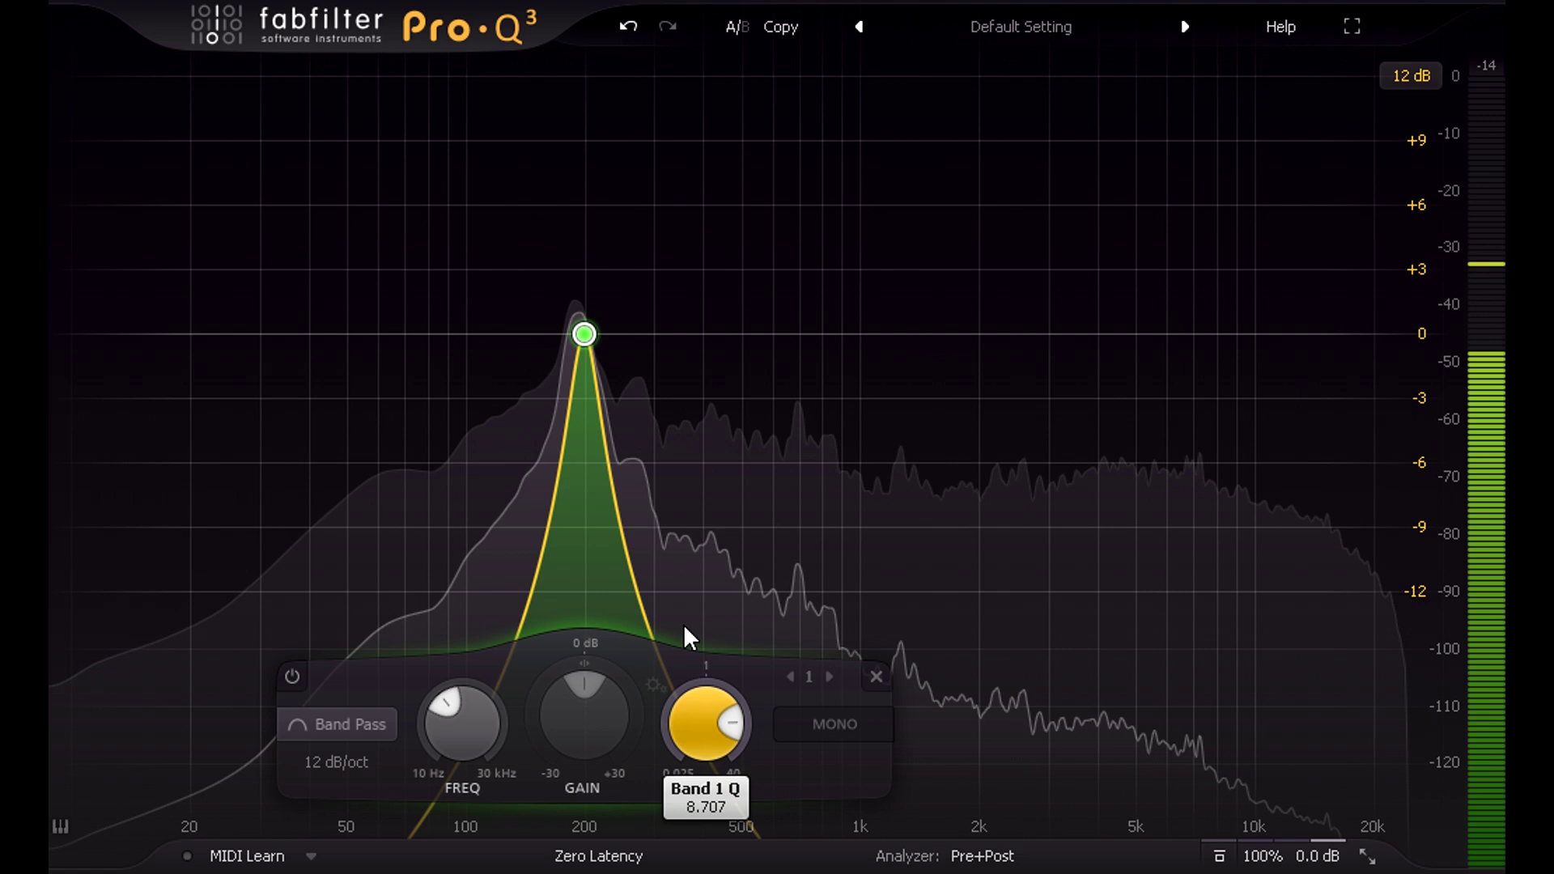
Narrow the band-pass to Q about 31 and raise the output level to about +19 dB
{"action": "mouse_move", "coordinate": [1268, 863]}
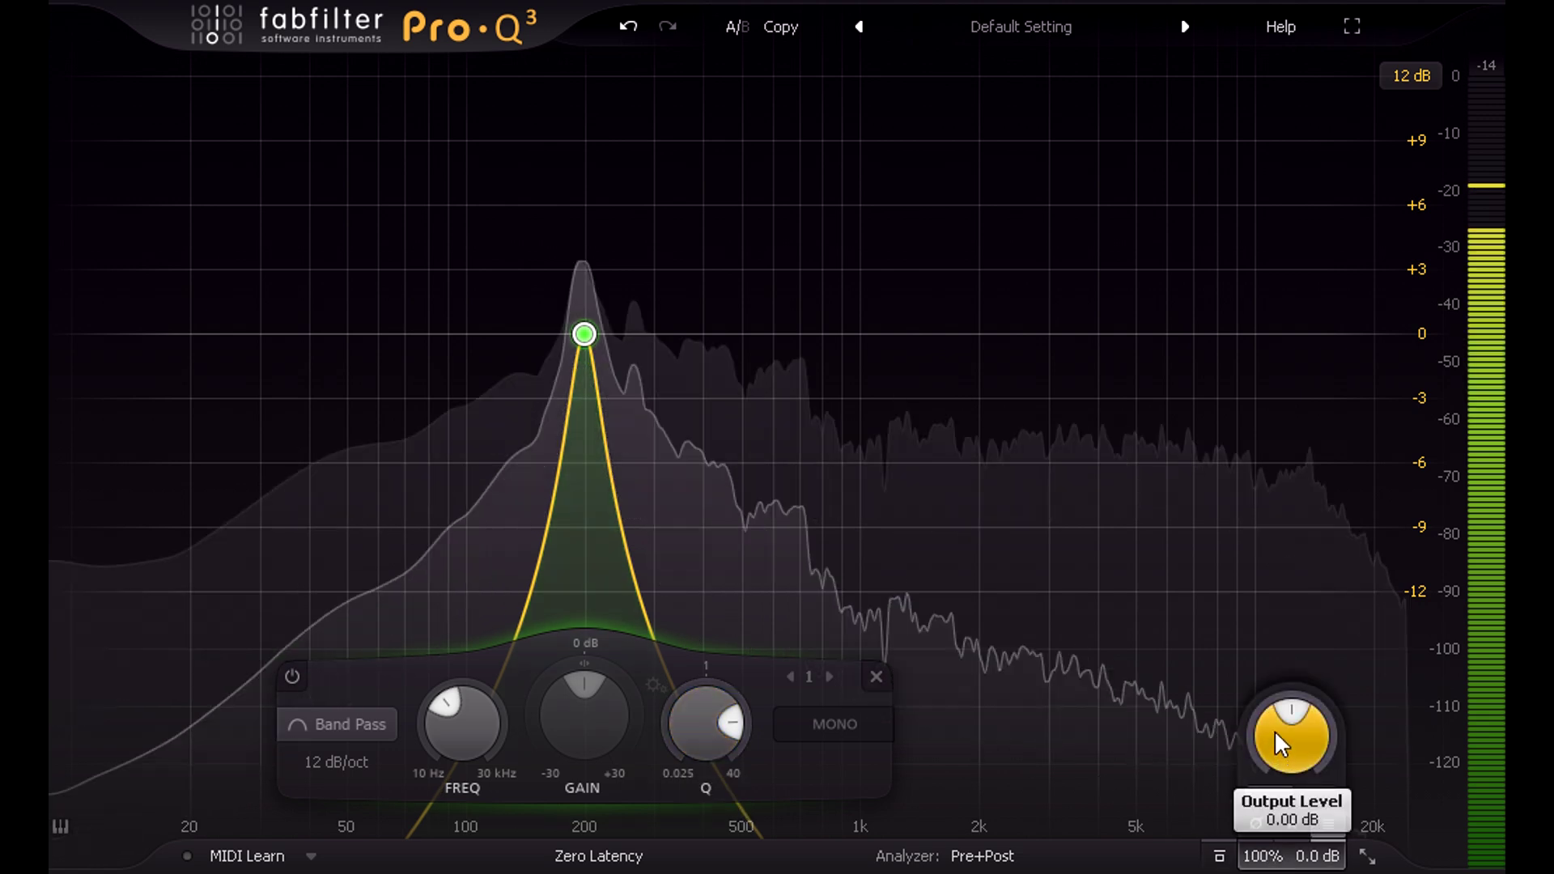
{"action": "mouse_move", "coordinate": [1274, 730]}
{"action": "left_mouse_down"}
{"action": "mouse_move", "coordinate": [1280, 646]}
{"action": "mouse_move", "coordinate": [1263, 619]}
{"action": "mouse_move", "coordinate": [1281, 737]}
{"action": "left_mouse_up"}
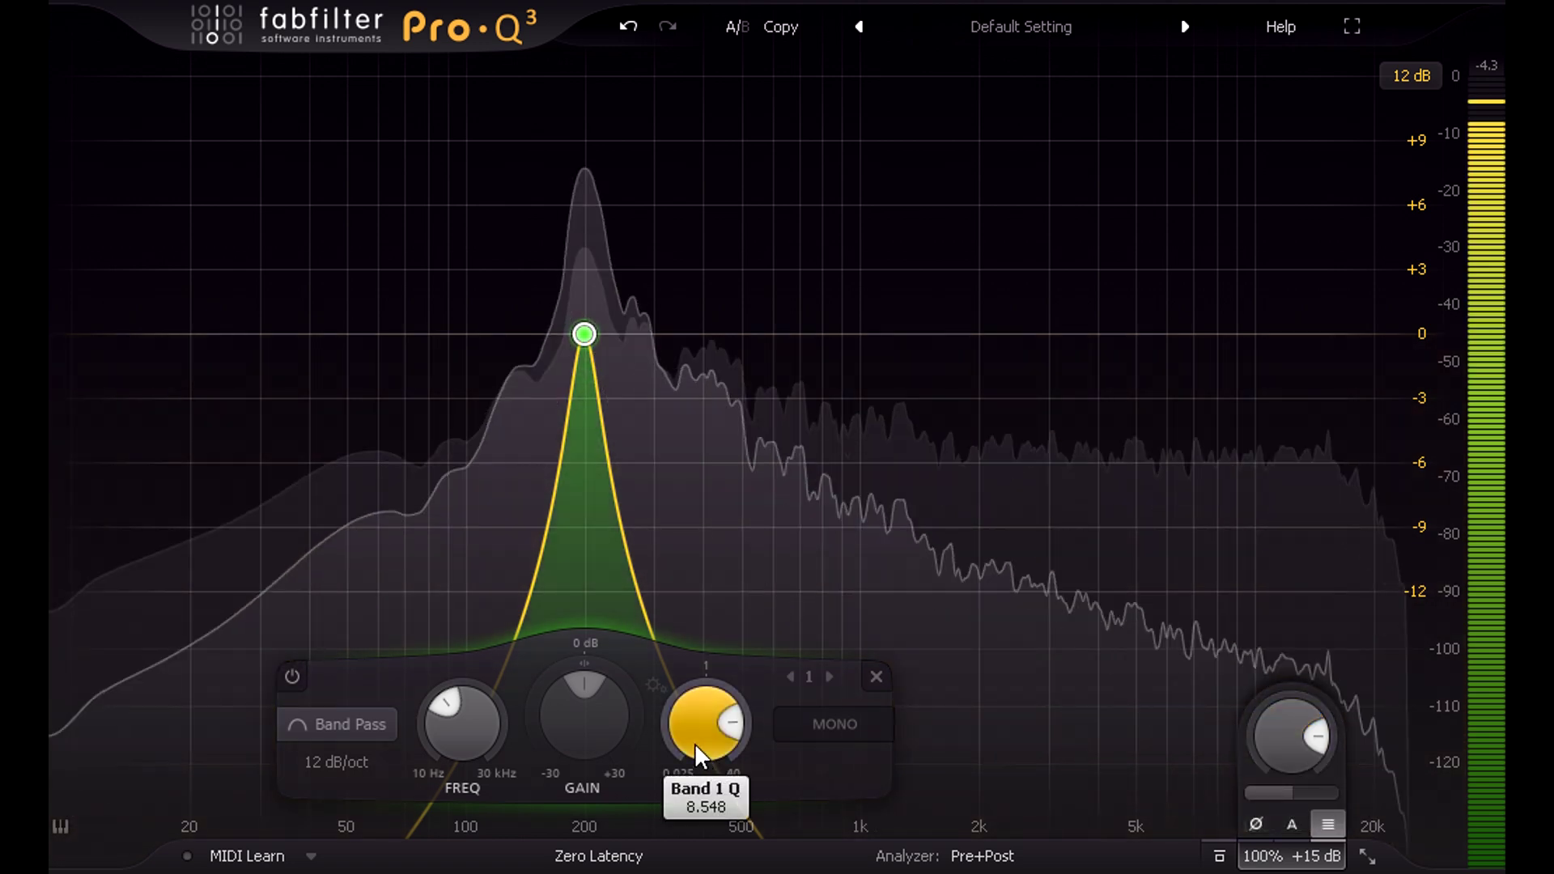
{"action": "left_click_drag", "start_coordinate": [695, 744], "coordinate": [680, 615]}
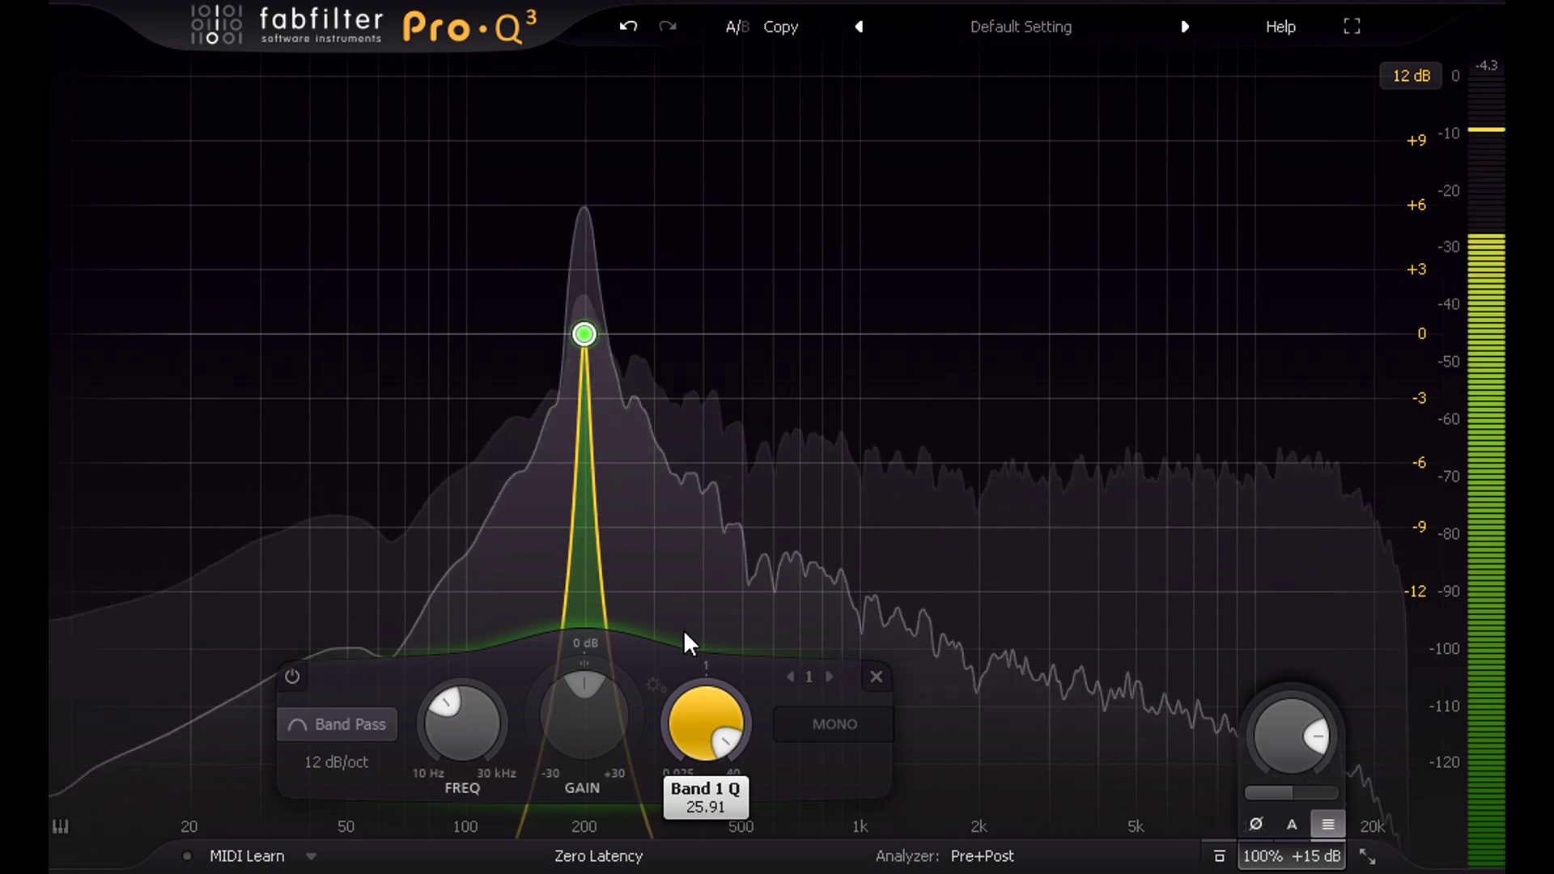
{"action": "left_click_drag", "start_coordinate": [1253, 732], "coordinate": [1257, 692]}
{"action": "mouse_move", "coordinate": [716, 709]}
{"action": "left_mouse_down"}
{"action": "mouse_move", "coordinate": [712, 673]}
{"action": "mouse_move", "coordinate": [715, 693]}
{"action": "left_mouse_up"}
{"action": "mouse_move", "coordinate": [1289, 727]}
{"action": "left_mouse_down"}
{"action": "mouse_move", "coordinate": [1285, 749]}
{"action": "mouse_move", "coordinate": [1277, 738]}
{"action": "left_mouse_up"}
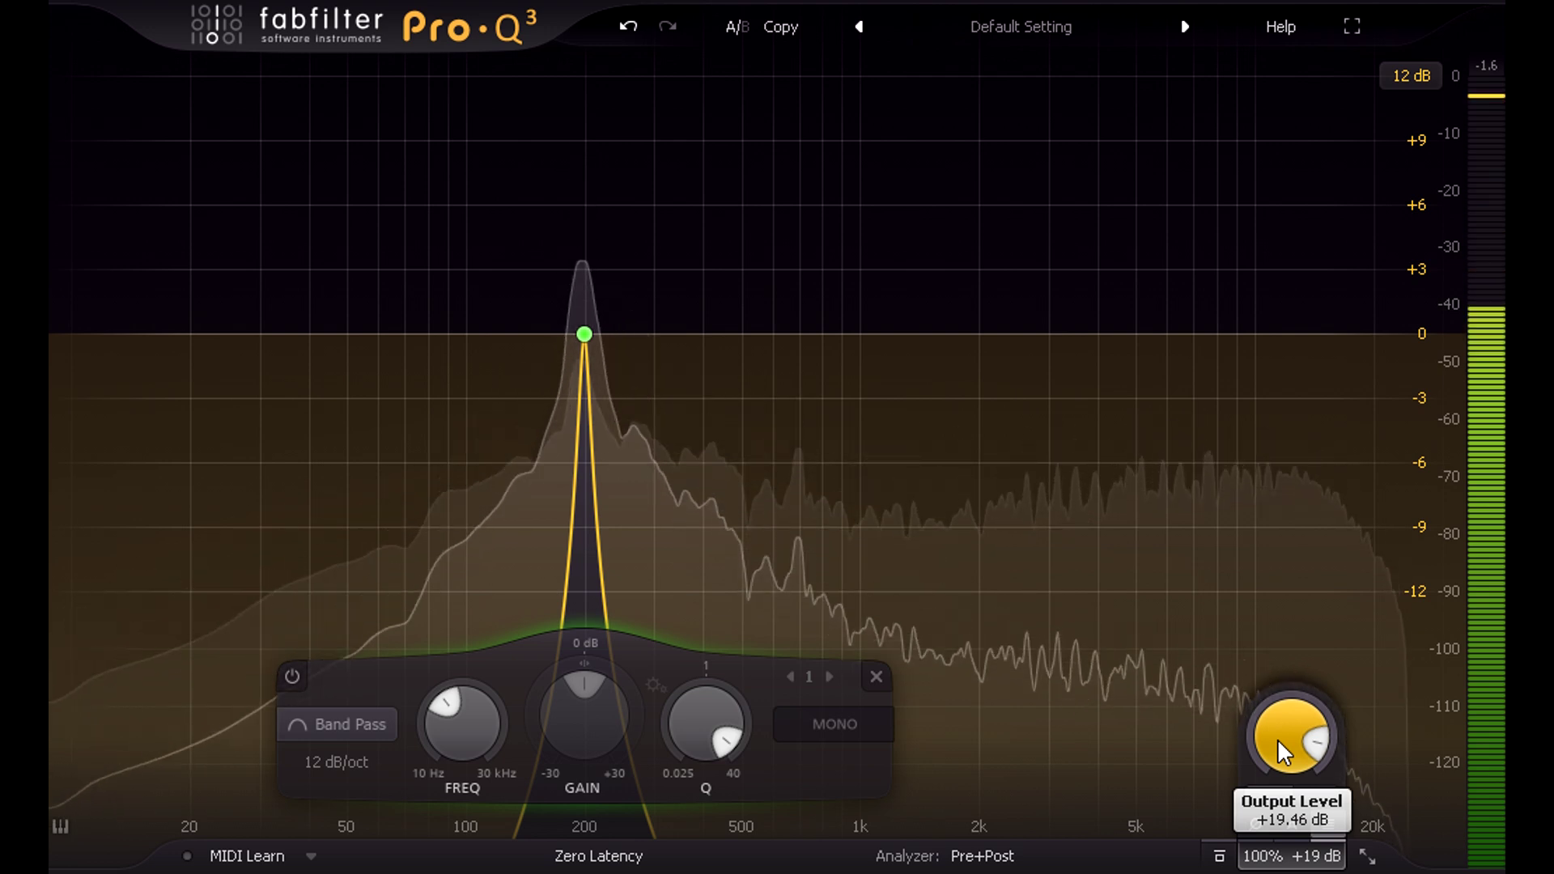
{"action": "left_click_drag", "start_coordinate": [1278, 739], "coordinate": [1277, 739]}
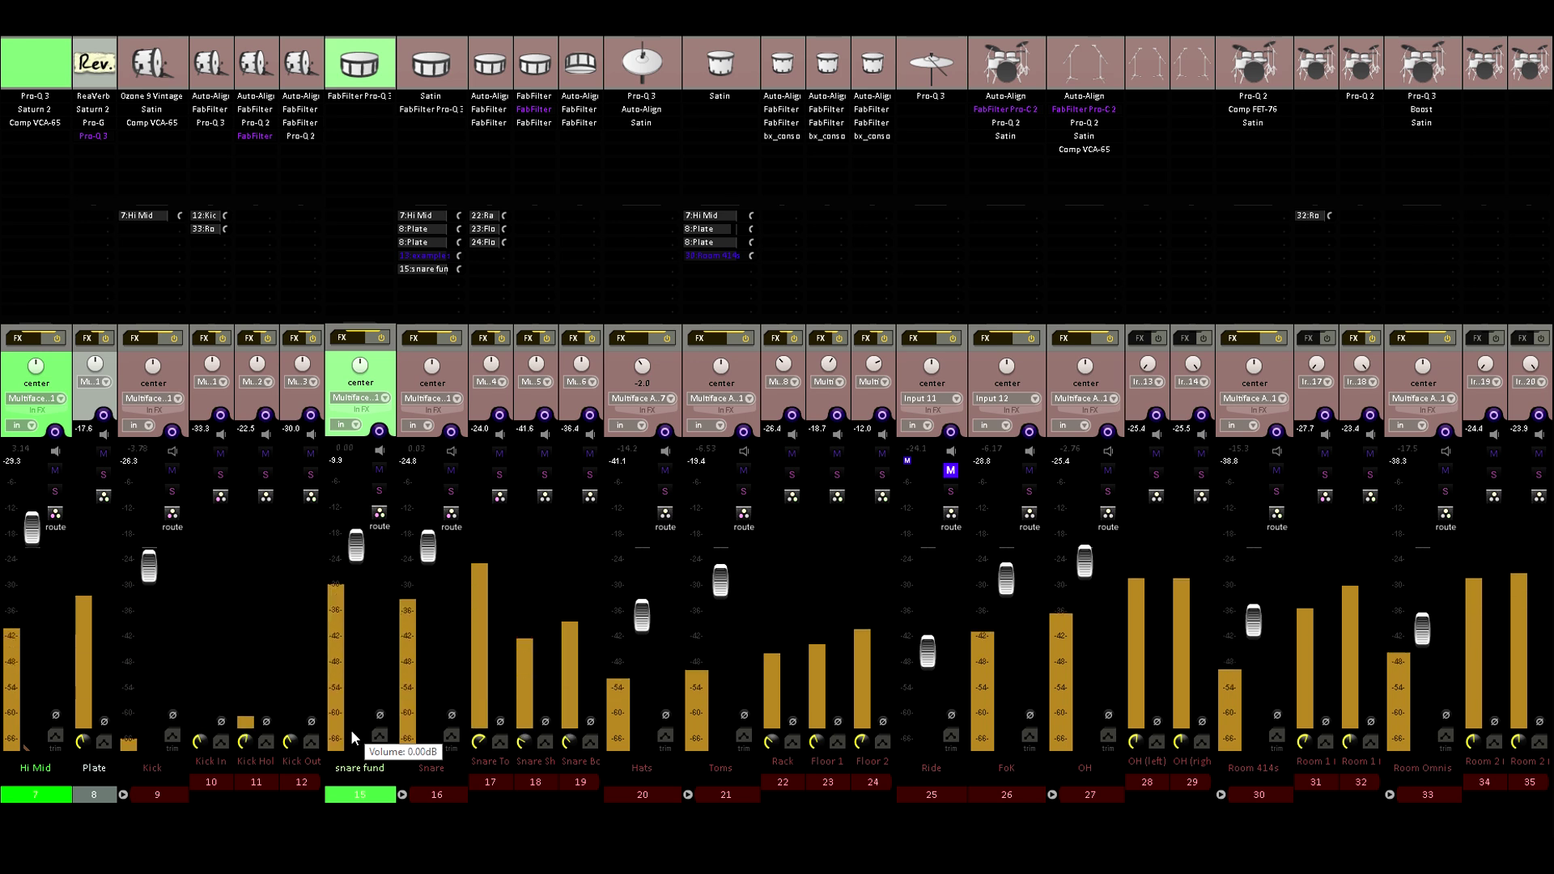
Narrow the snare fund band-pass to its maximum Q of 40
{"action": "mouse_move", "coordinate": [356, 548]}
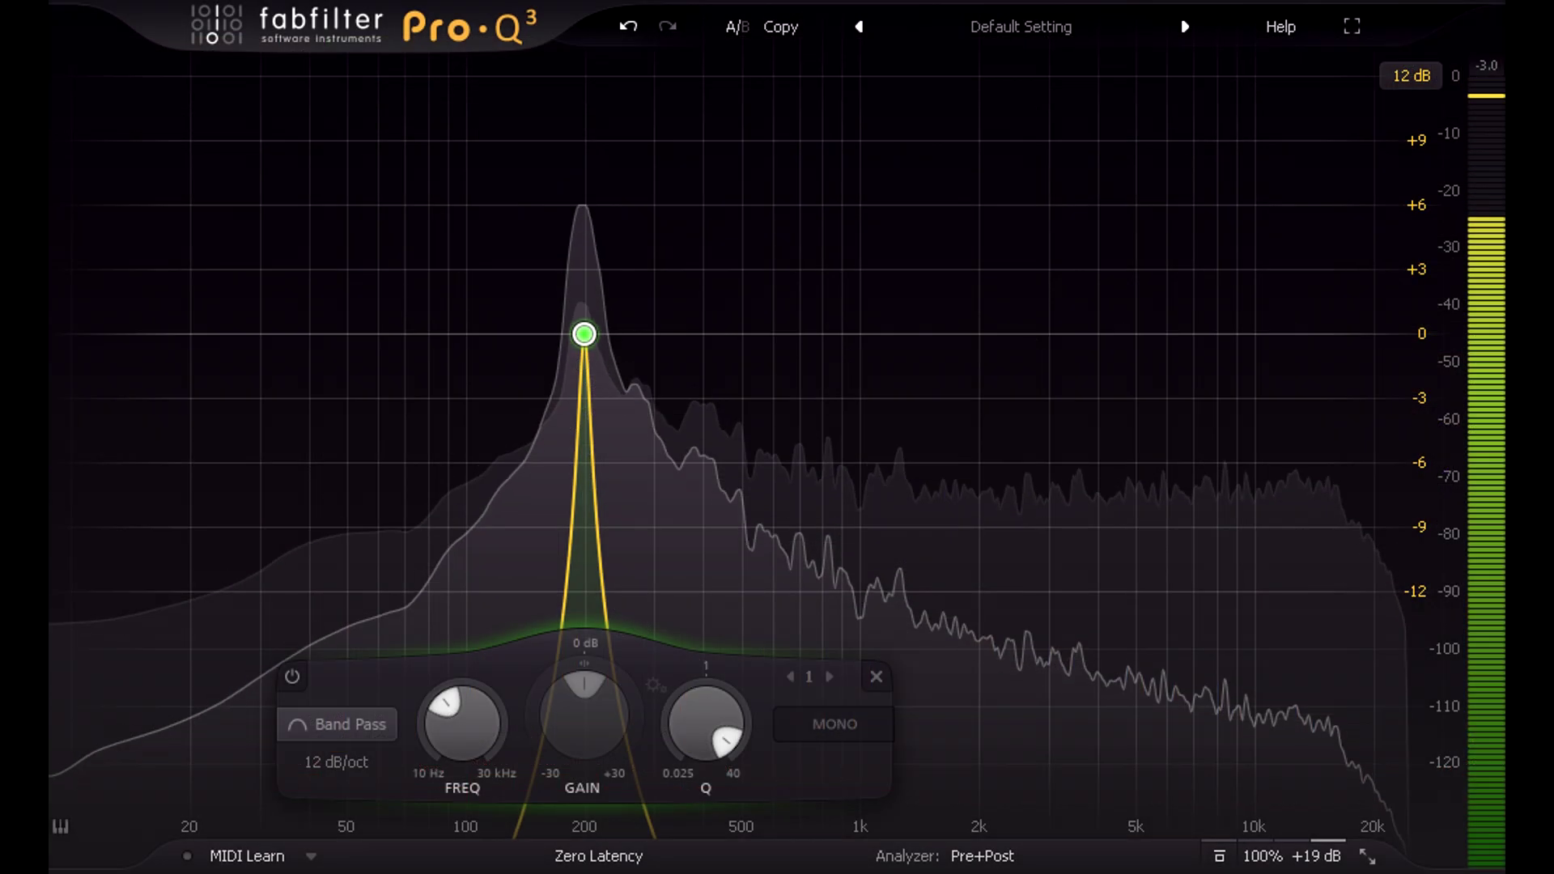
{"action": "left_click_drag", "start_coordinate": [705, 726], "coordinate": [698, 575]}
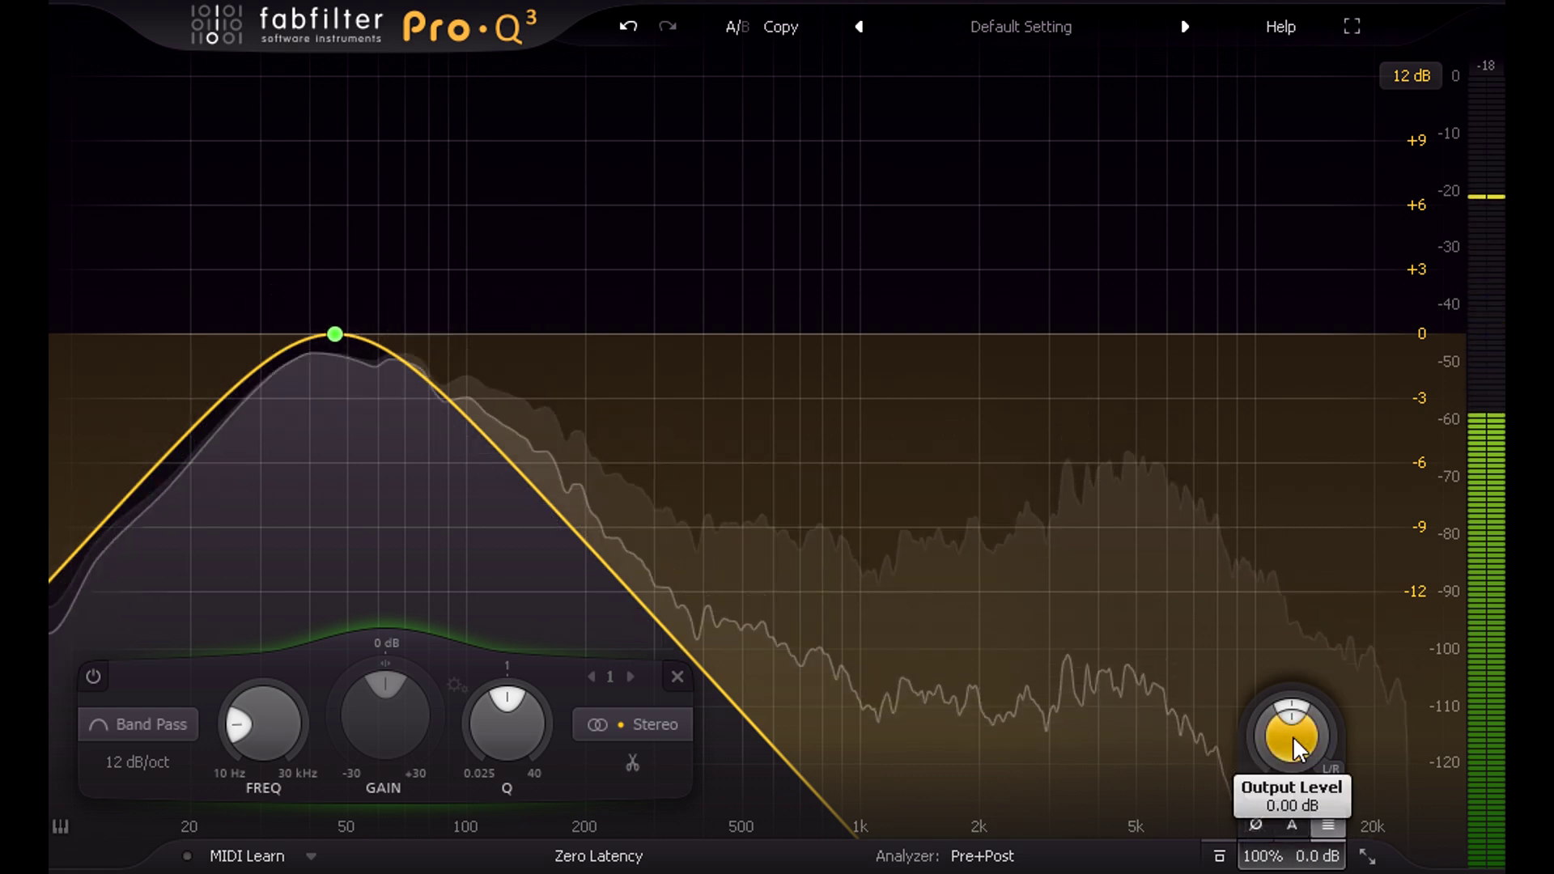
Enable Pro-Q 3 auto gain, set output near -7.8 dB, and start narrowing the kick band-pass Q
{"action": "left_click_drag", "start_coordinate": [1294, 736], "coordinate": [1253, 828]}
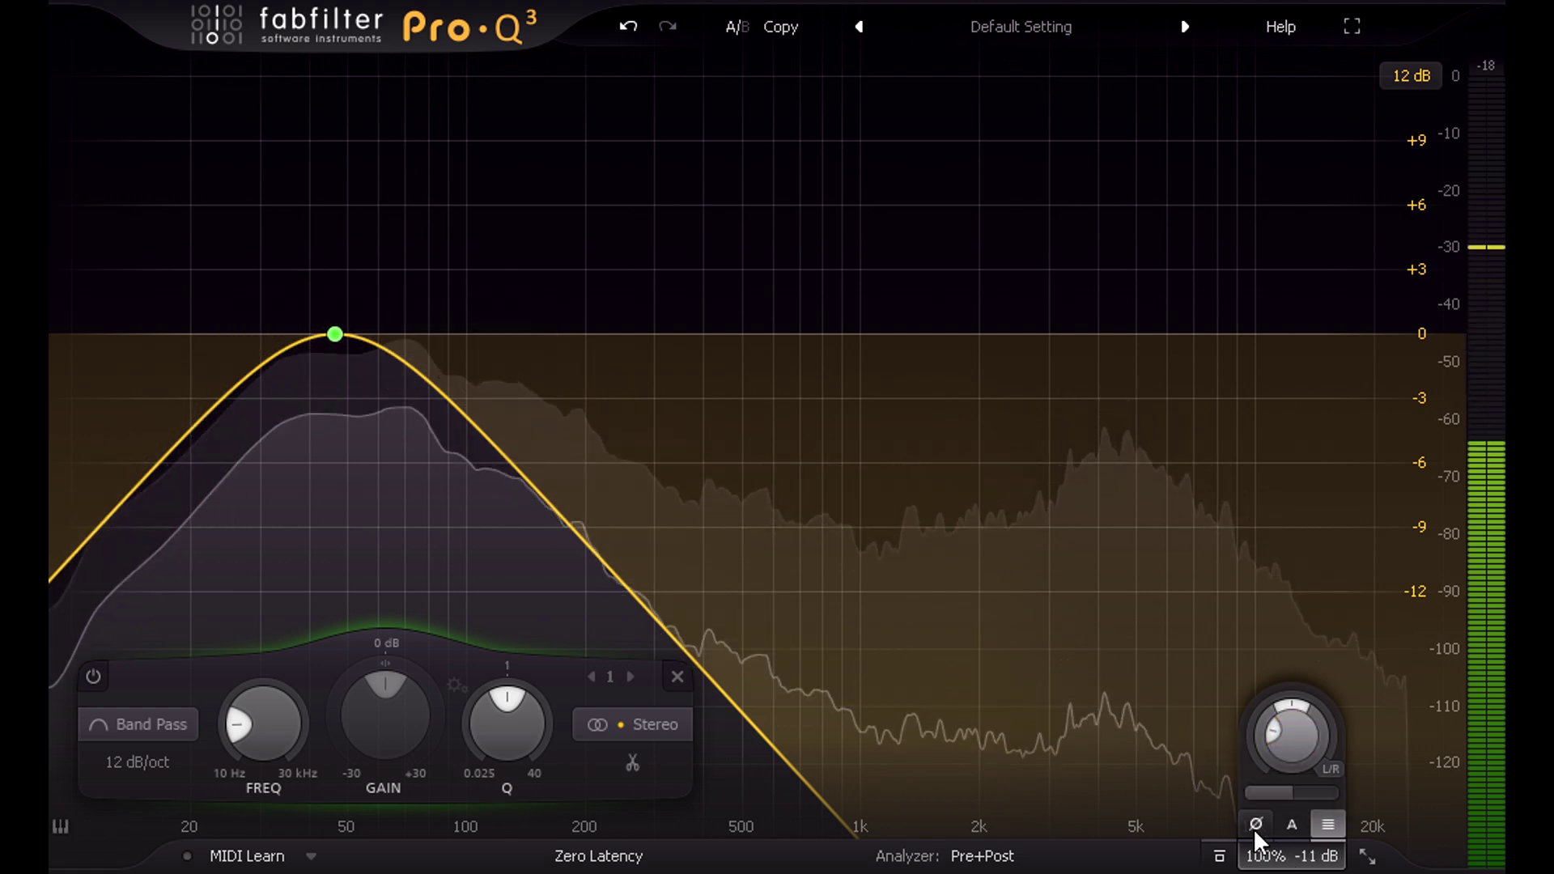
{"action": "left_click", "coordinate": [1288, 821]}
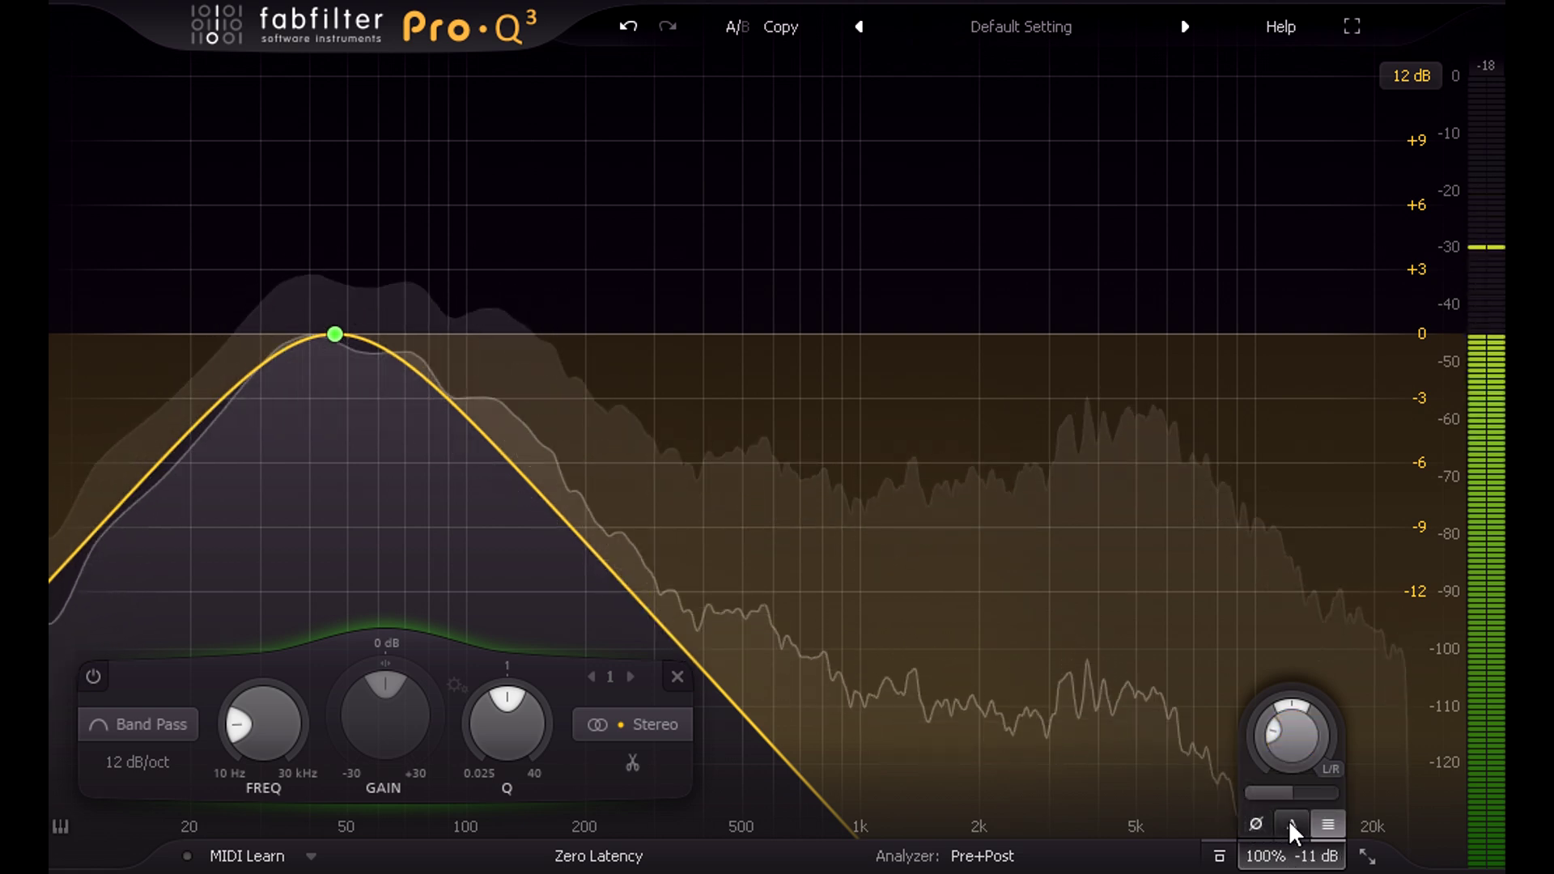
{"action": "left_click", "coordinate": [1291, 823]}
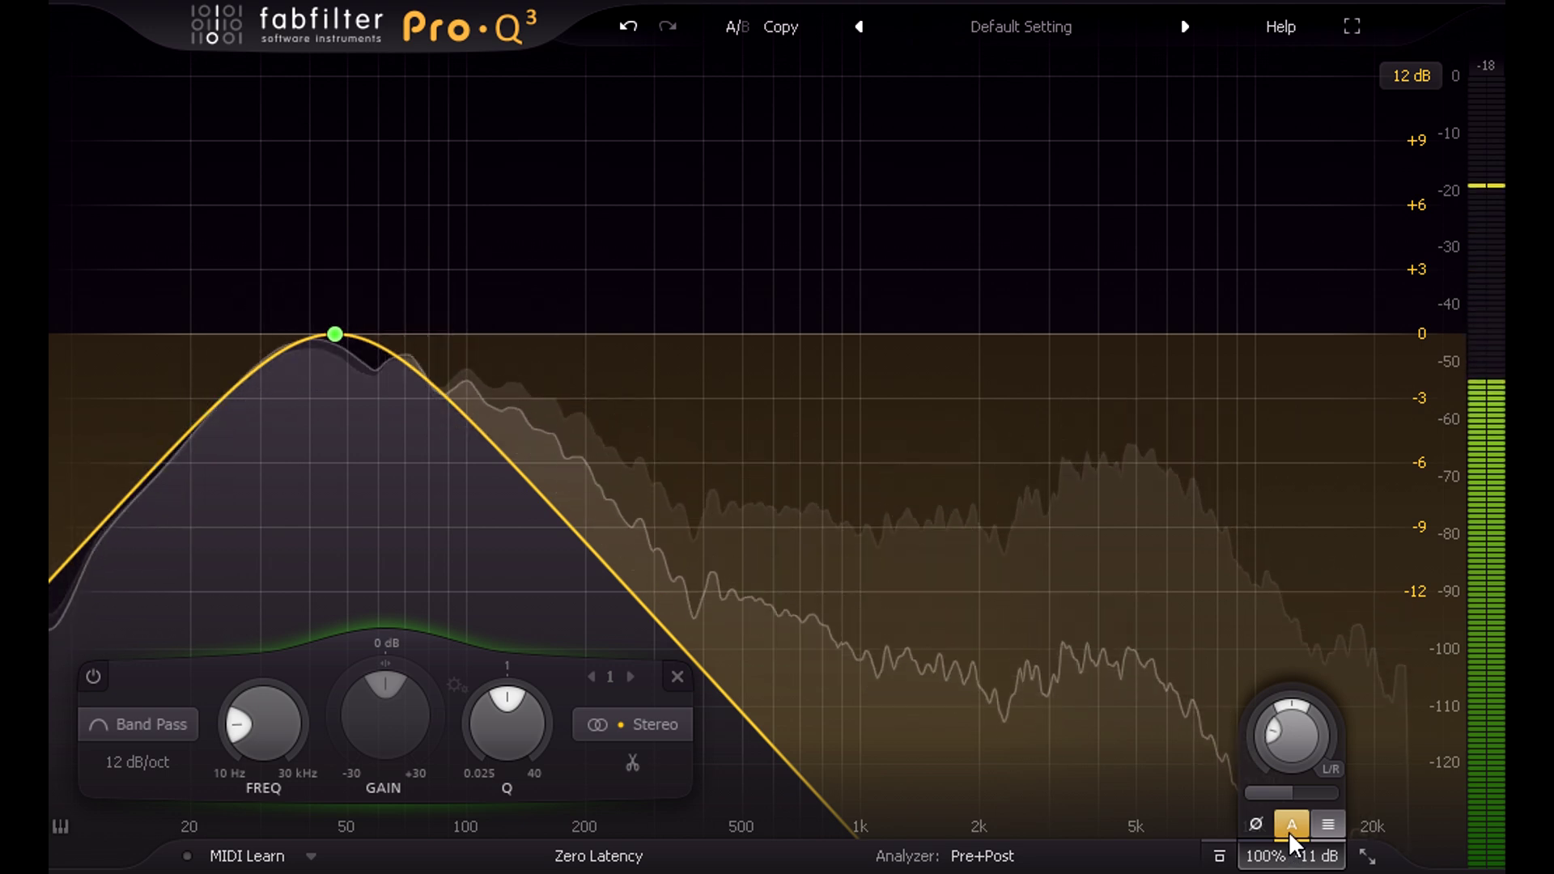
{"action": "left_click_drag", "start_coordinate": [1294, 750], "coordinate": [1290, 707]}
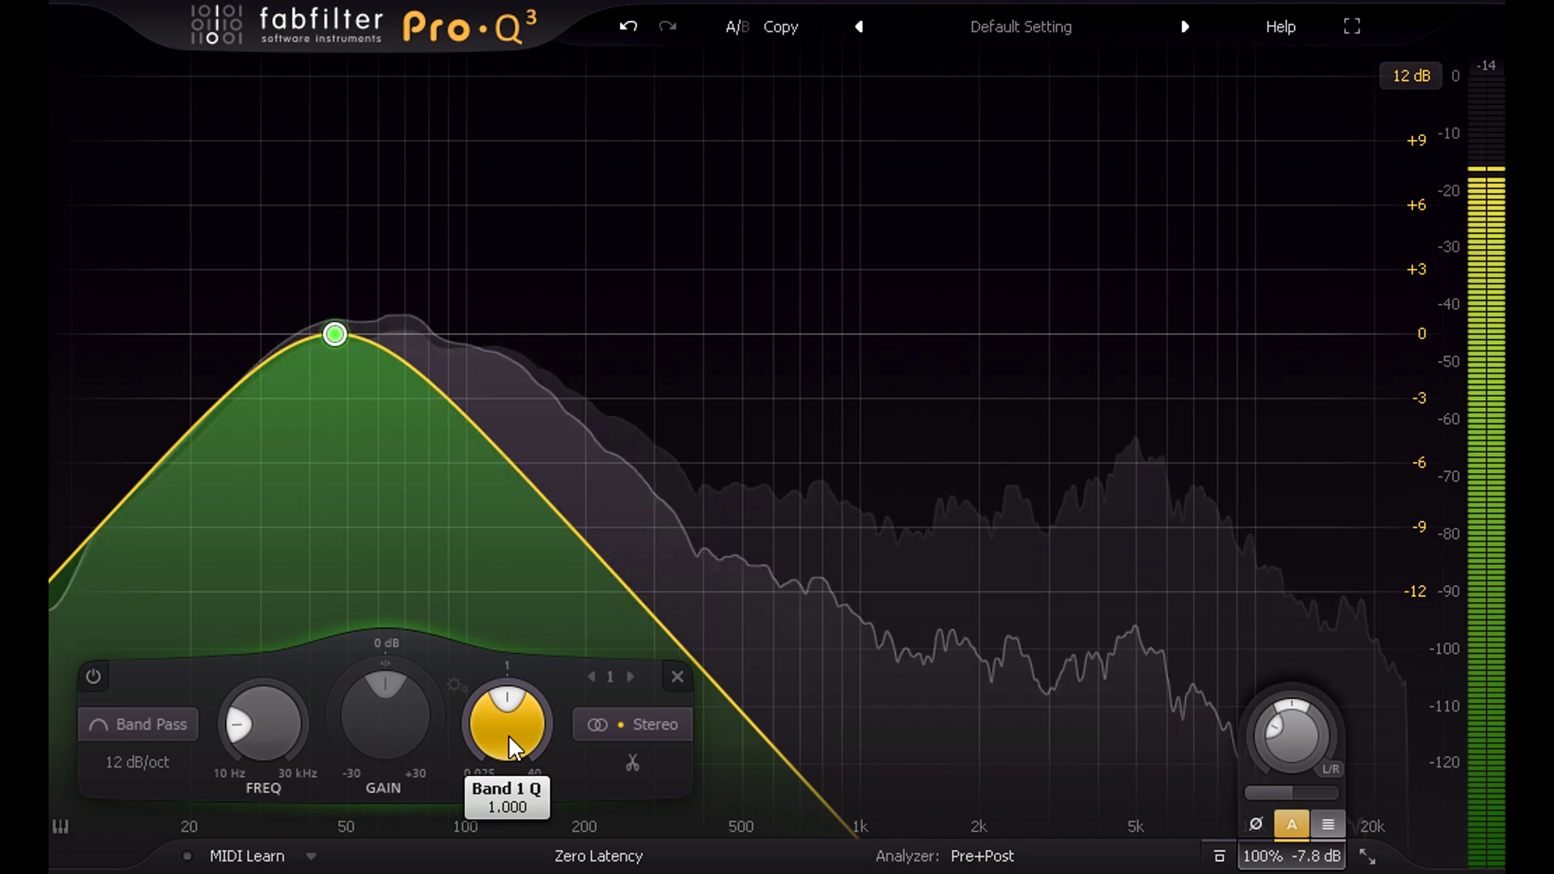
{"action": "mouse_move", "coordinate": [509, 735]}
{"action": "left_mouse_down"}
{"action": "mouse_move", "coordinate": [470, 542]}
{"action": "mouse_move", "coordinate": [505, 711]}
{"action": "left_mouse_up"}
Raise the output to about -6.4 dB and tighten the 50 Hz band-pass Q to about 13.9
{"action": "left_click_drag", "start_coordinate": [1295, 745], "coordinate": [1284, 721]}
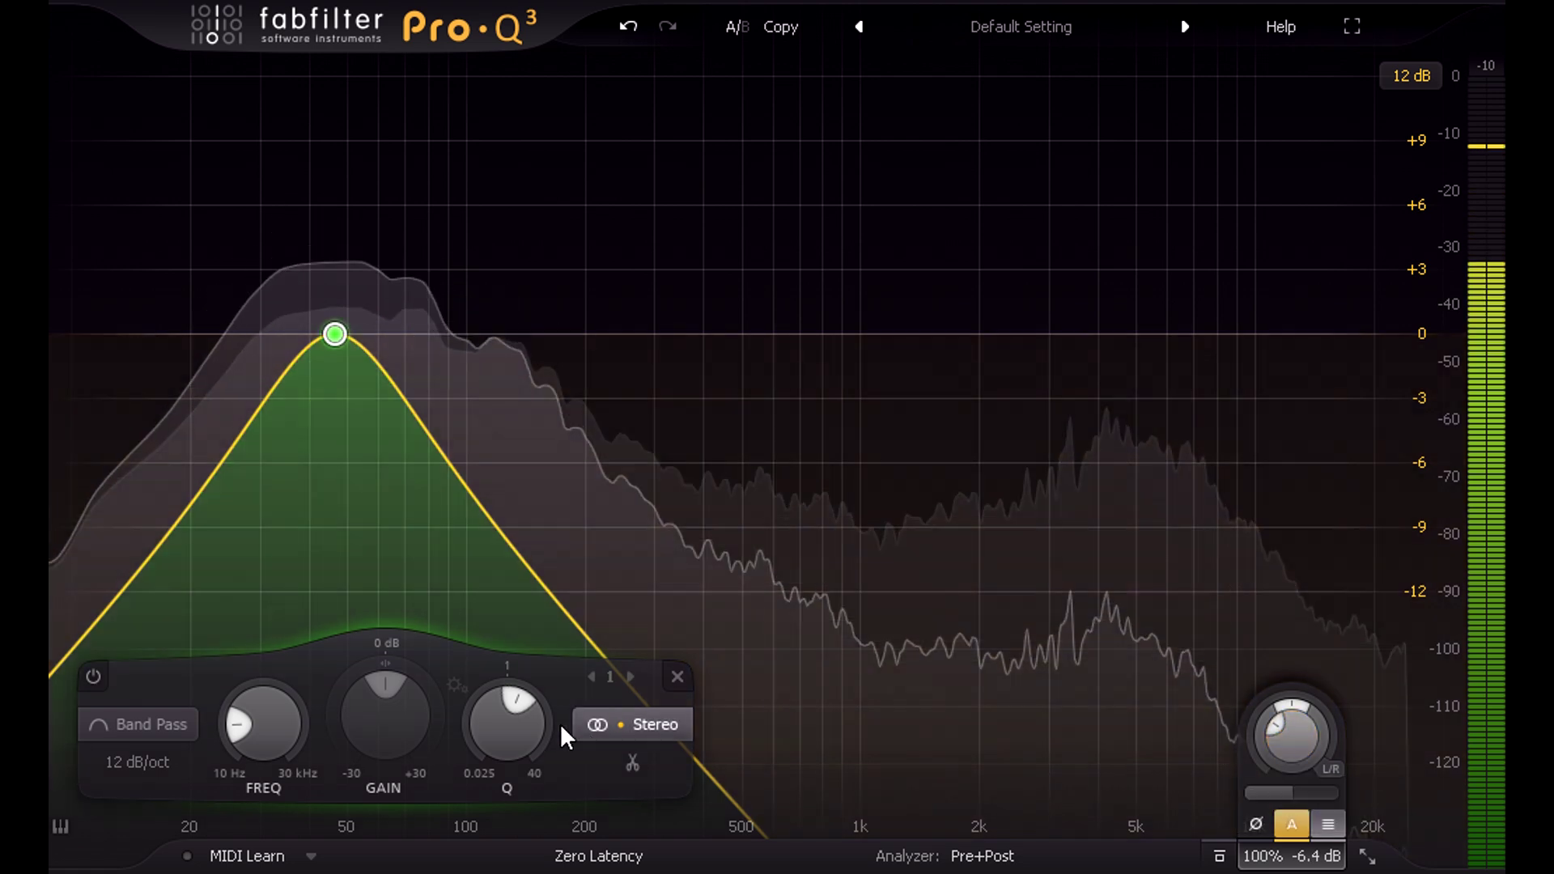
{"action": "left_click_drag", "start_coordinate": [507, 738], "coordinate": [474, 535]}
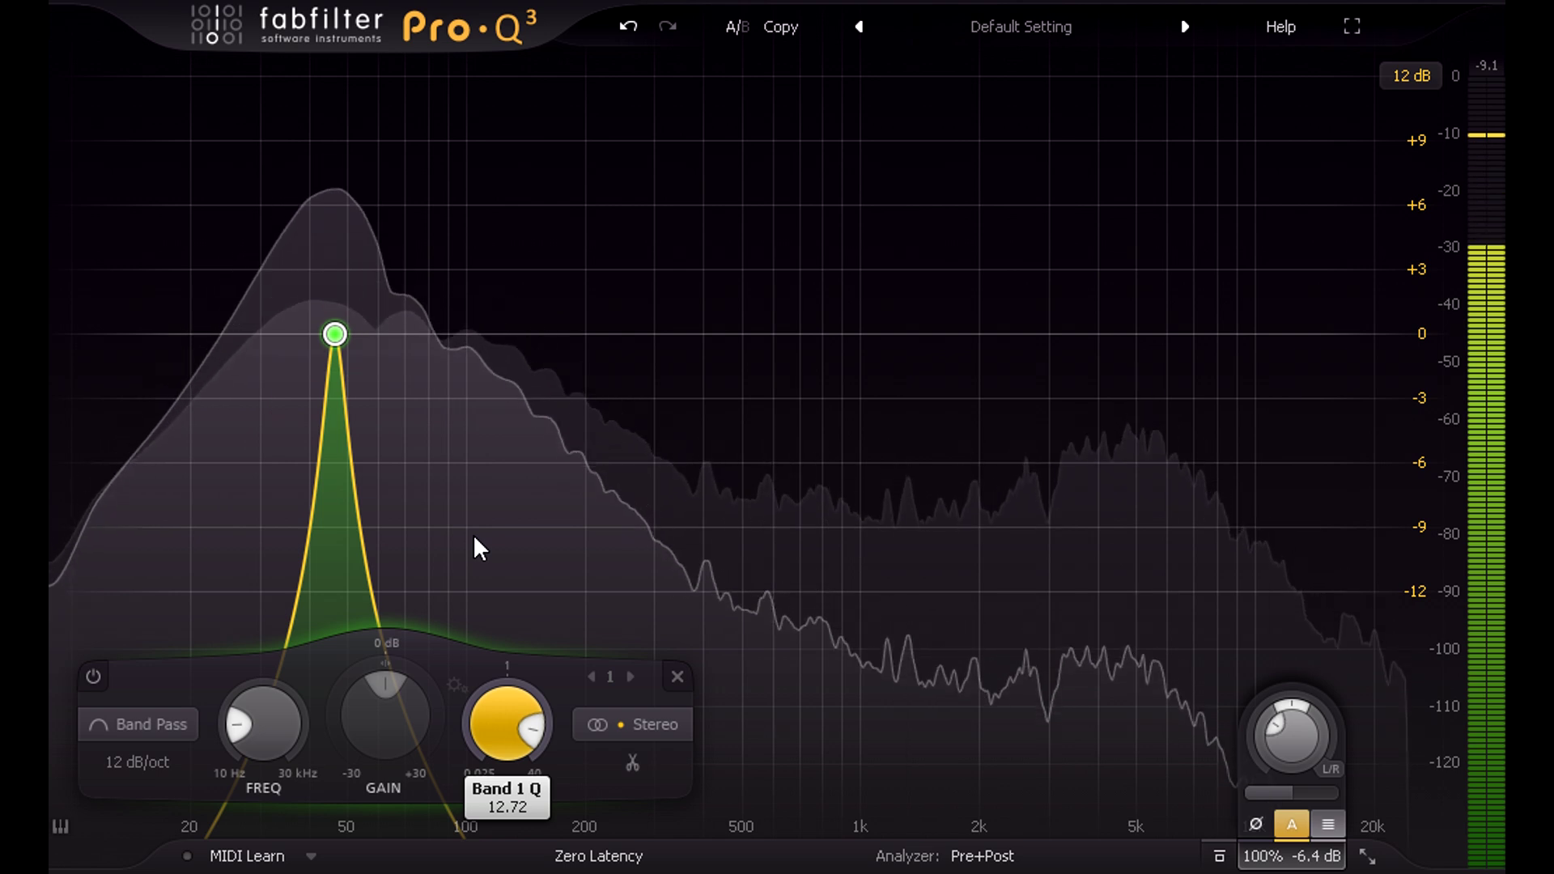
{"action": "left_click_drag", "start_coordinate": [475, 536], "coordinate": [474, 537]}
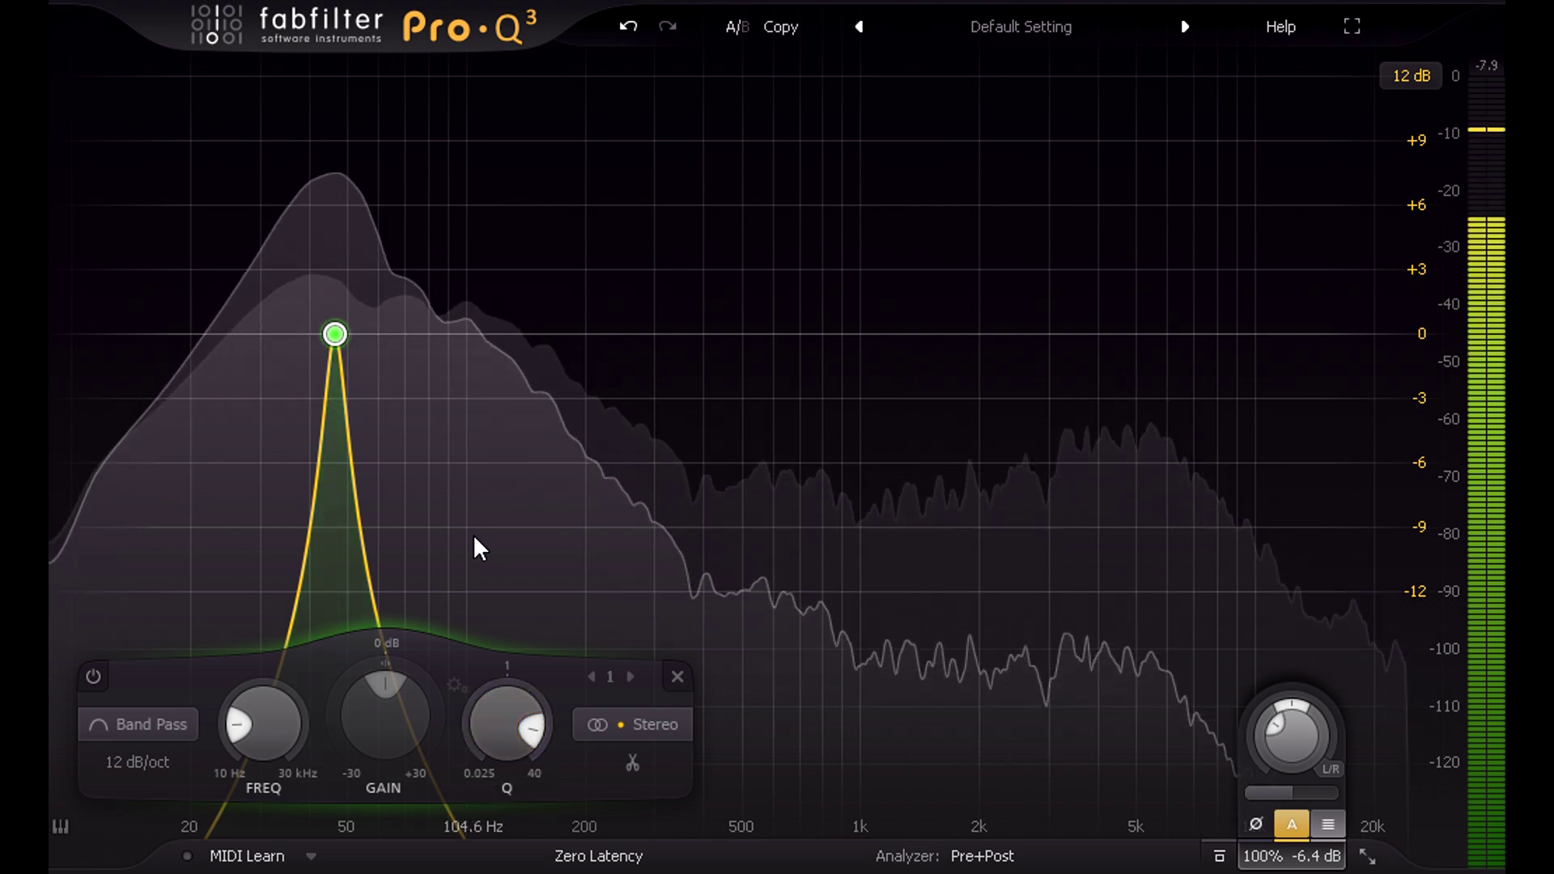
{"action": "left_click_drag", "start_coordinate": [502, 717], "coordinate": [499, 701]}
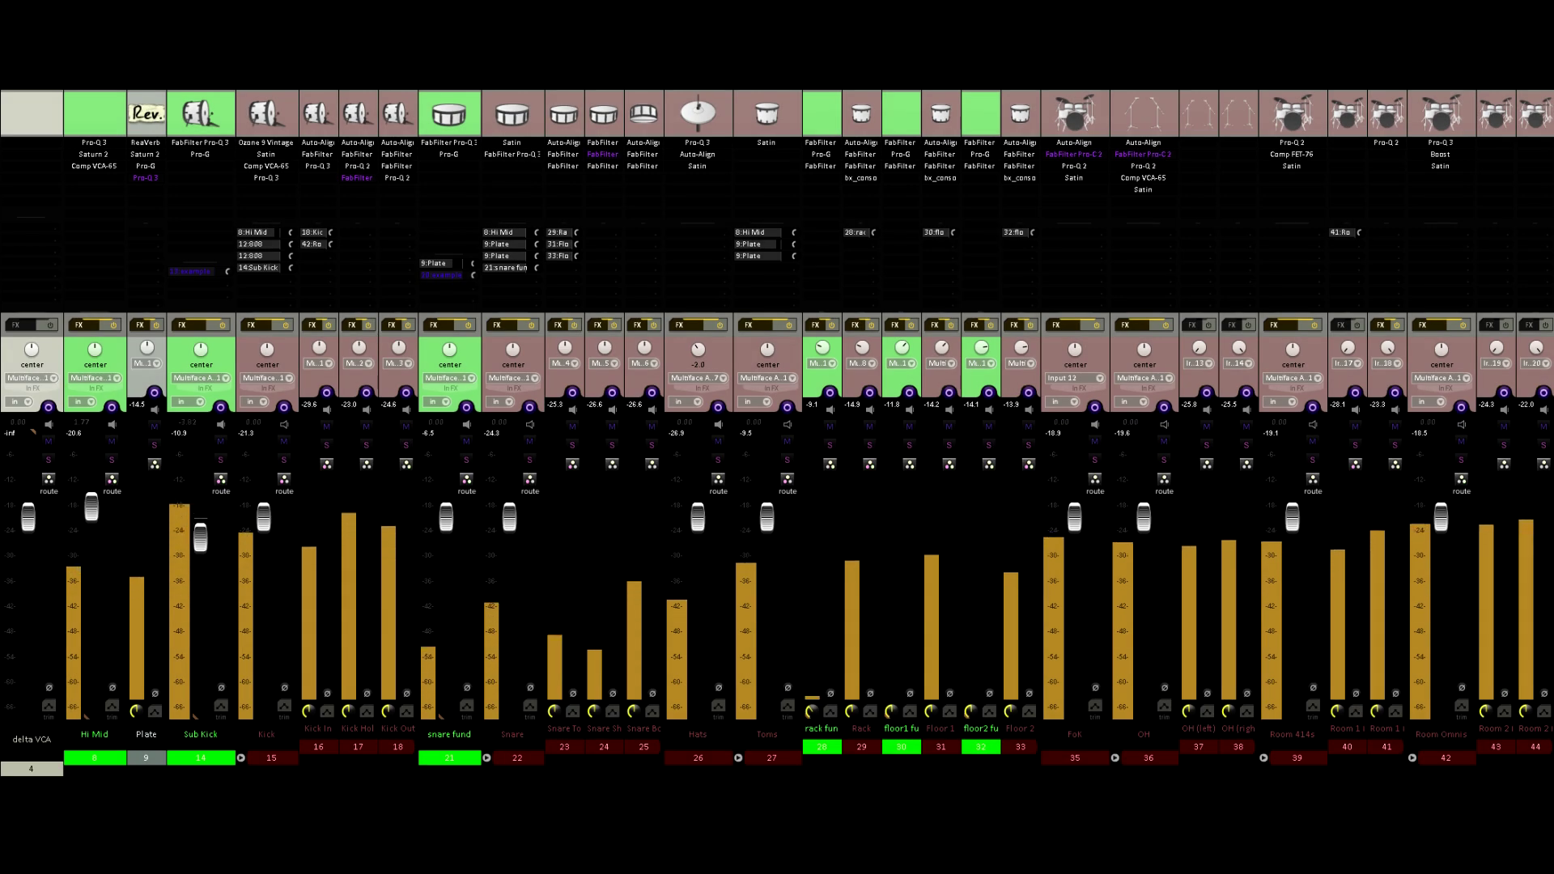
Twice drop the delta VCA to -inf and restore it to 0 dB to compare the parallel tracks
{"action": "left_click", "coordinate": [36, 118]}
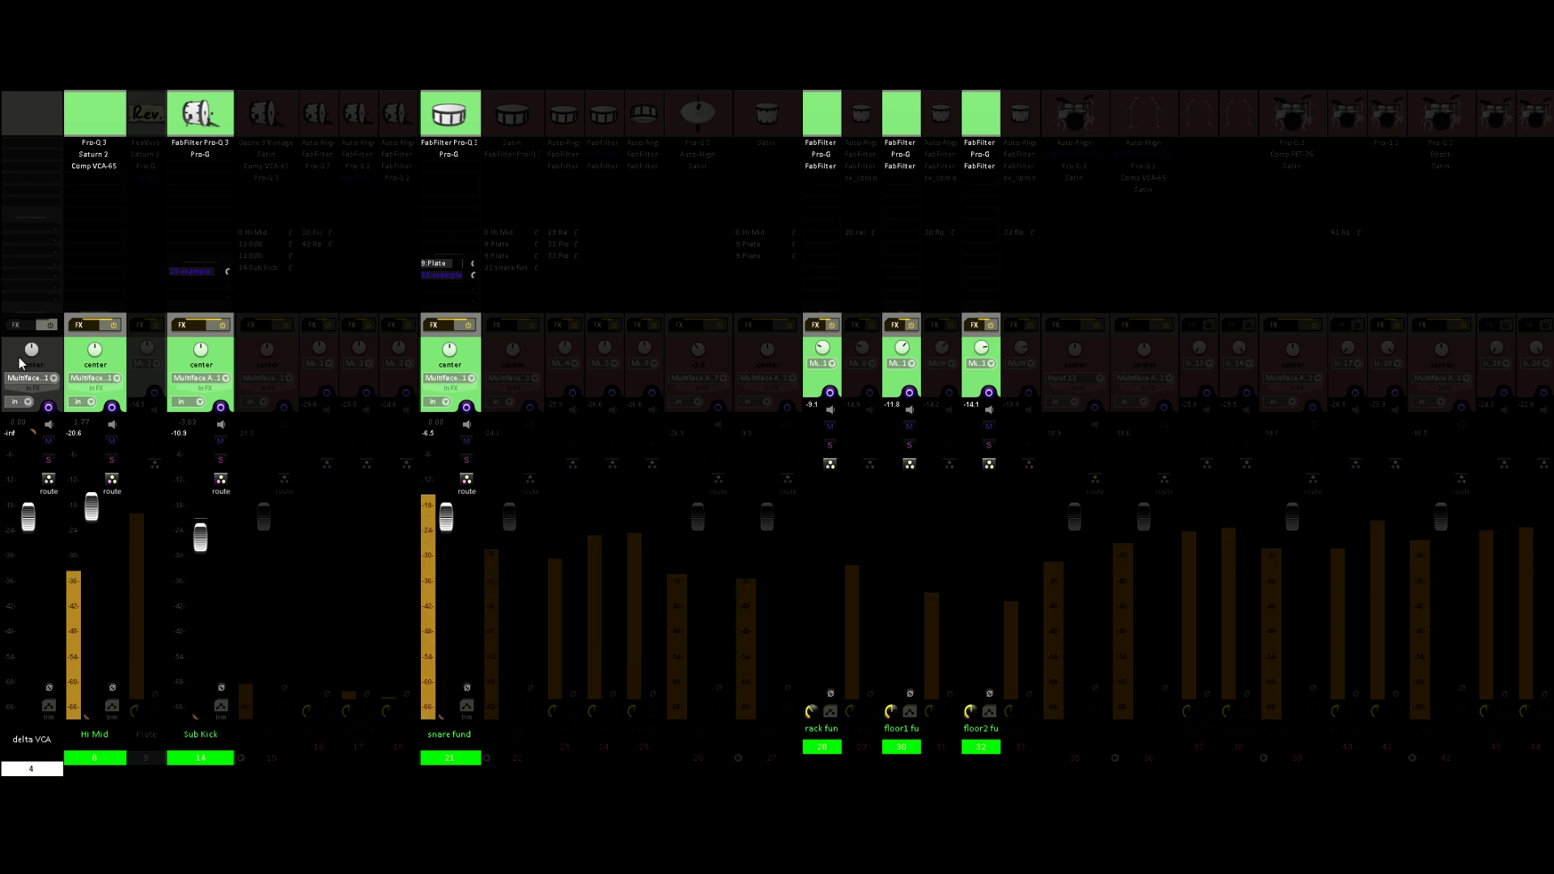
{"action": "left_click_drag", "start_coordinate": [27, 523], "coordinate": [36, 755]}
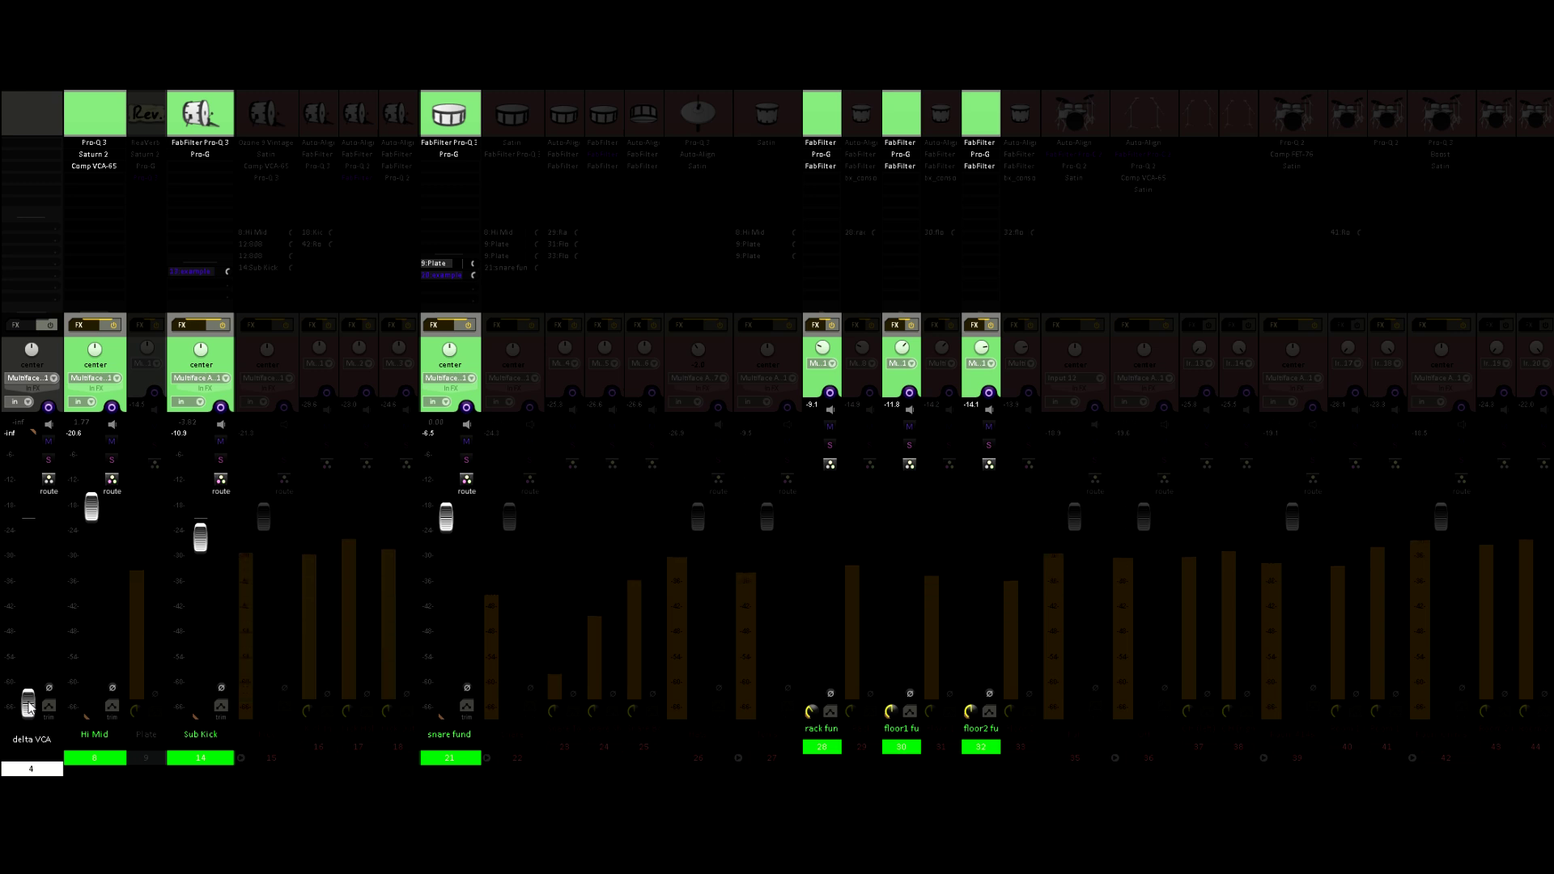
{"action": "double_click", "coordinate": [26, 704]}
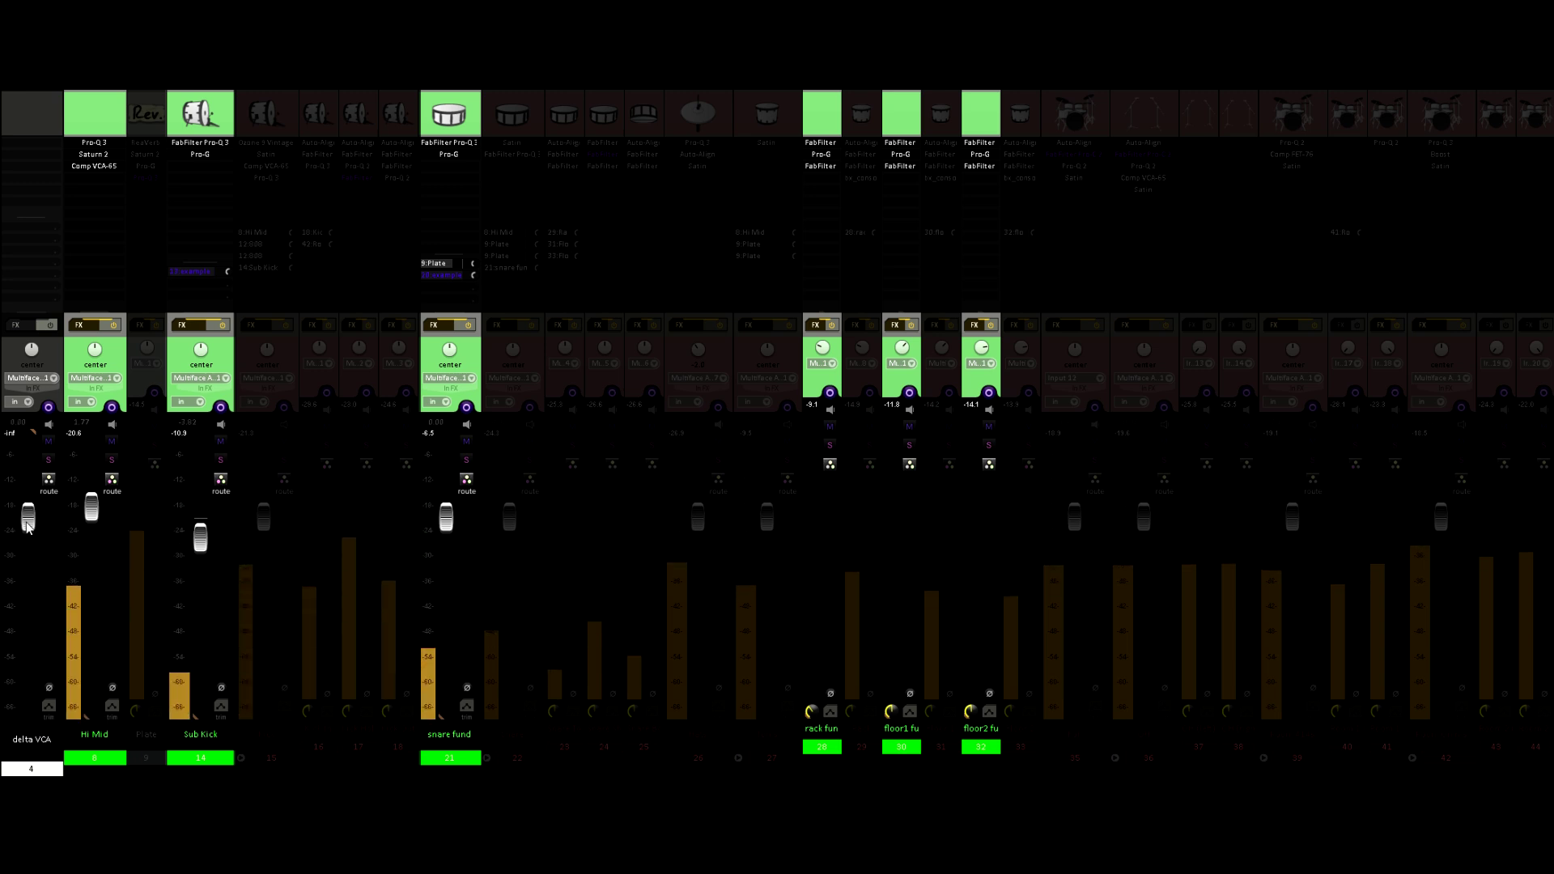
{"action": "left_click_drag", "start_coordinate": [27, 523], "coordinate": [56, 773]}
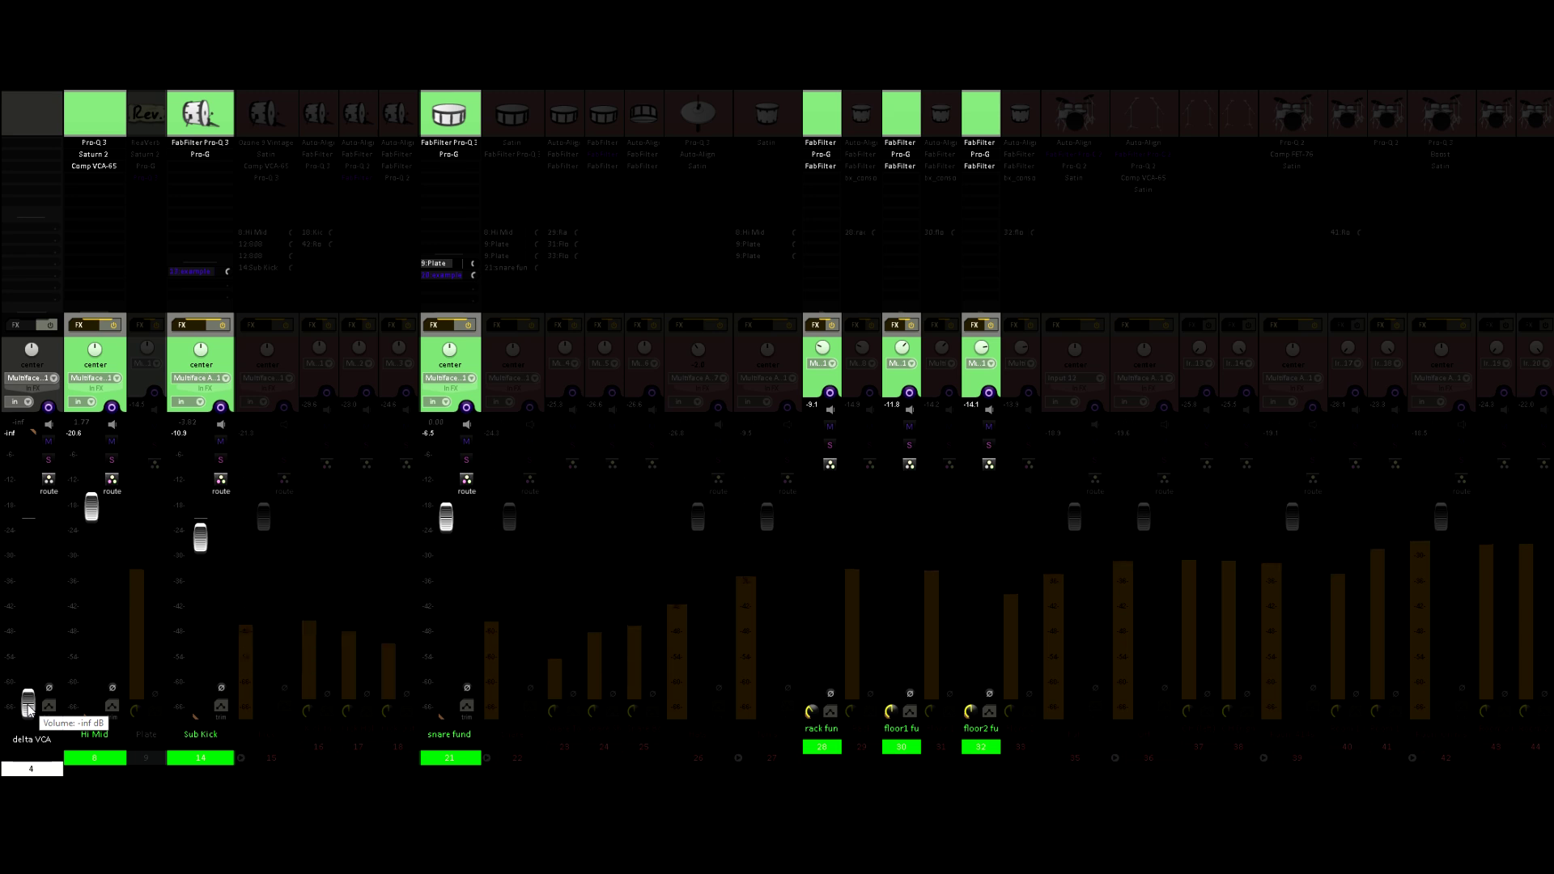
{"action": "double_click", "coordinate": [28, 702]}
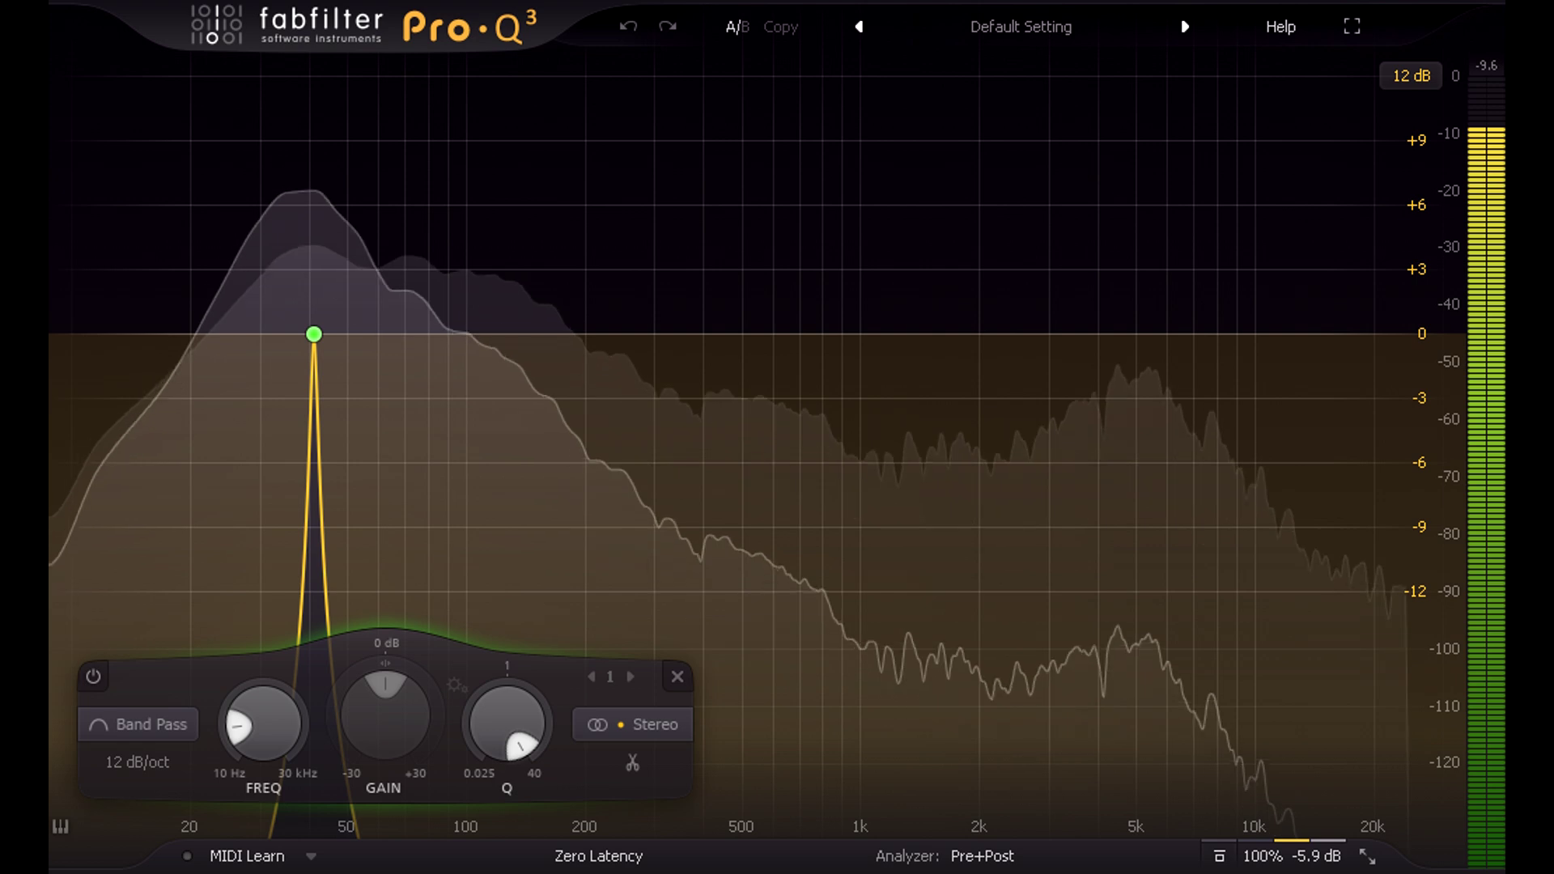
{"action": "mouse_move", "coordinate": [510, 720]}
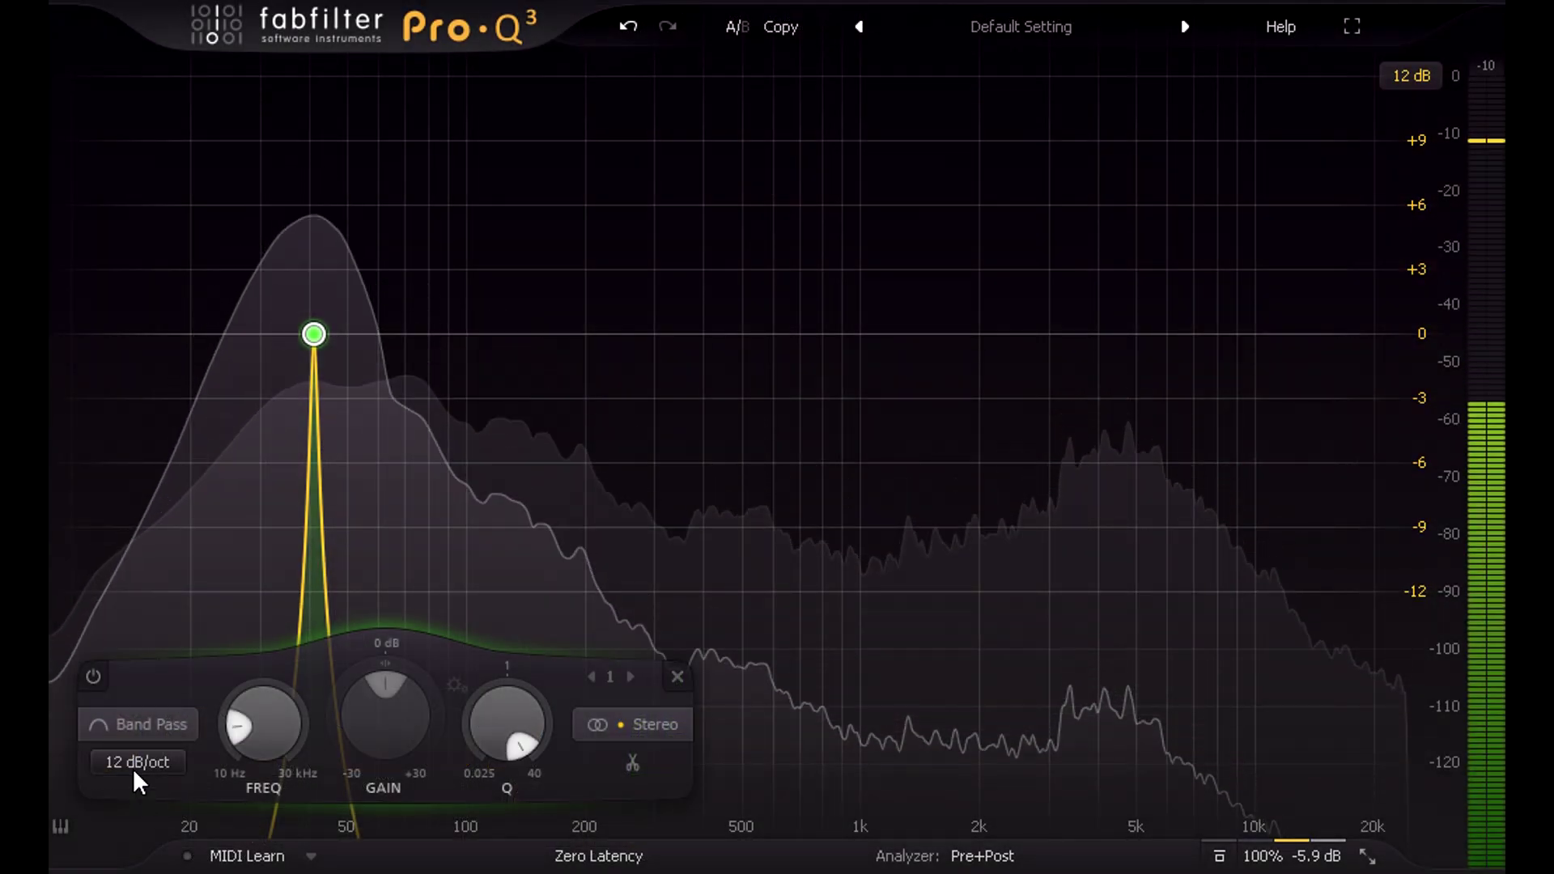
Set the kick band-pass slope to 24 dB/oct and show the processing-mode choices
{"action": "left_click", "coordinate": [133, 766]}
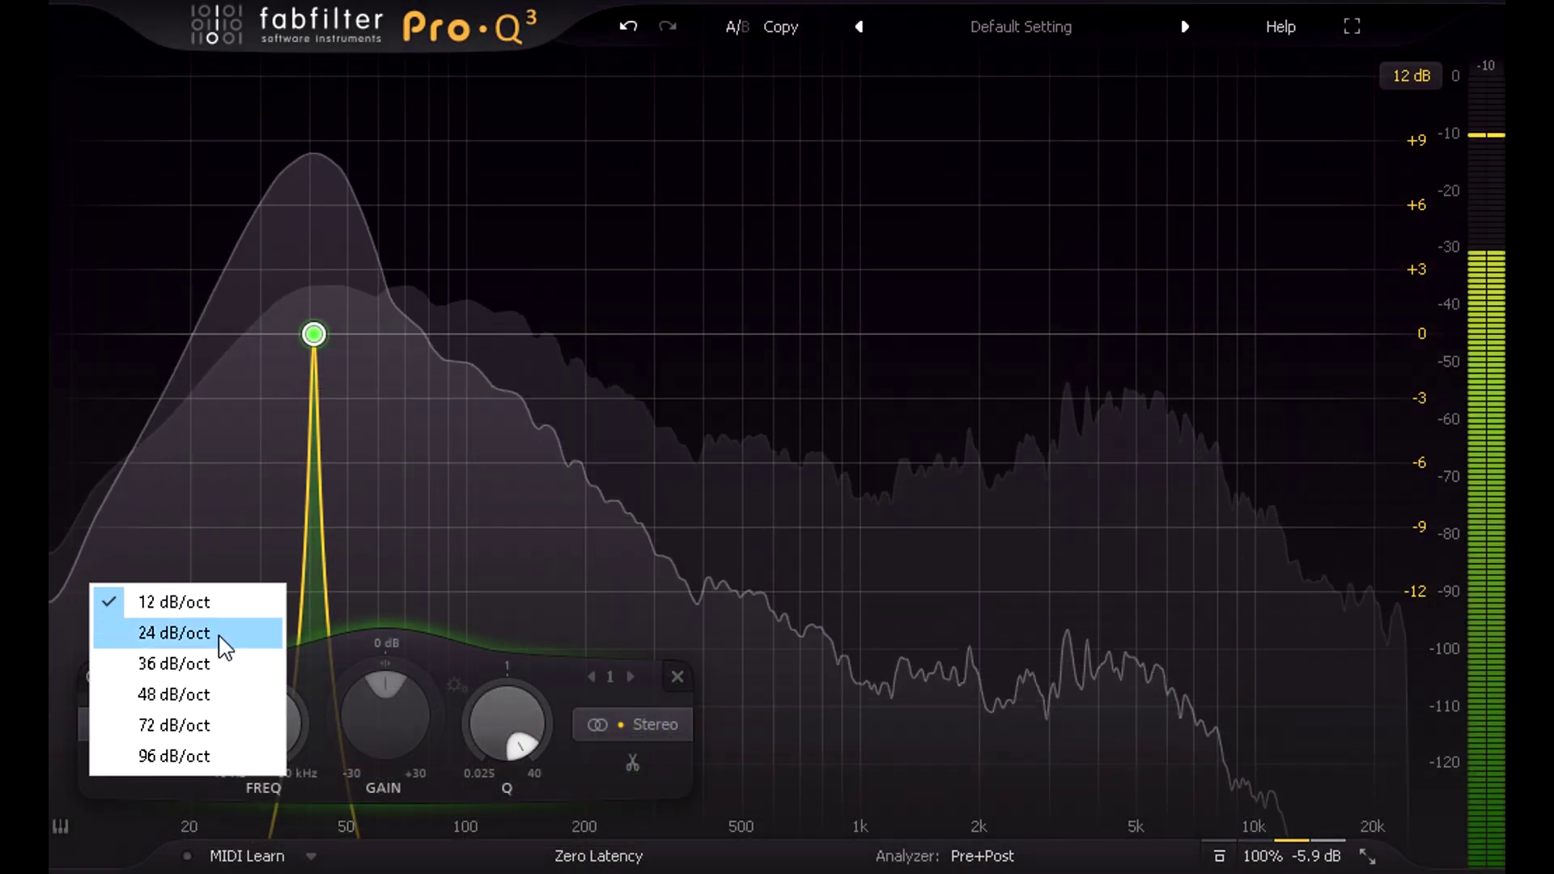
{"action": "left_click", "coordinate": [174, 633]}
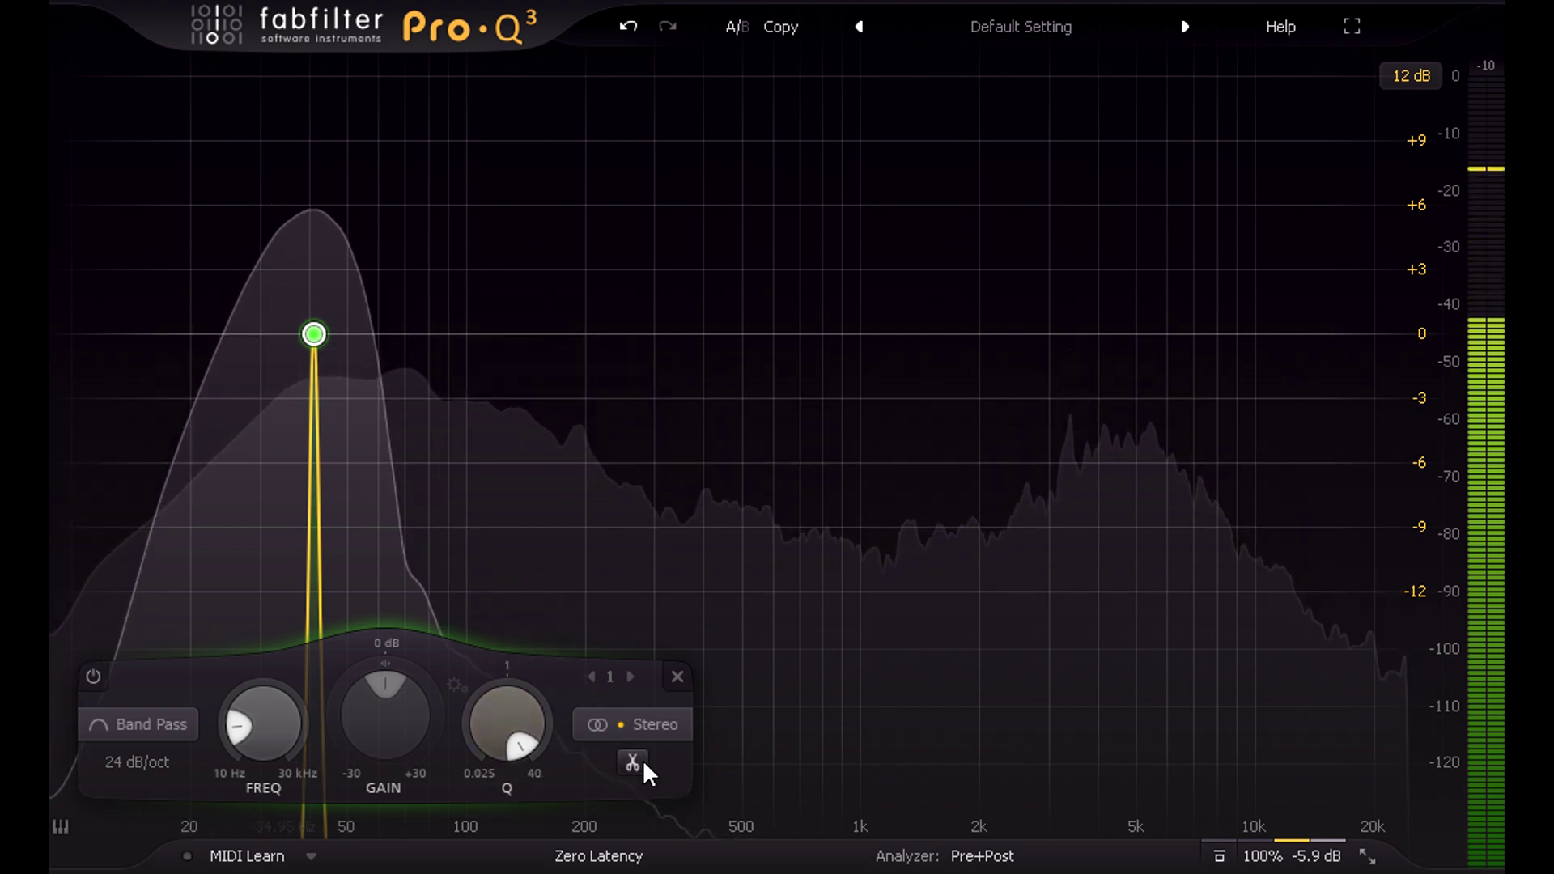
{"action": "left_click", "coordinate": [598, 856]}
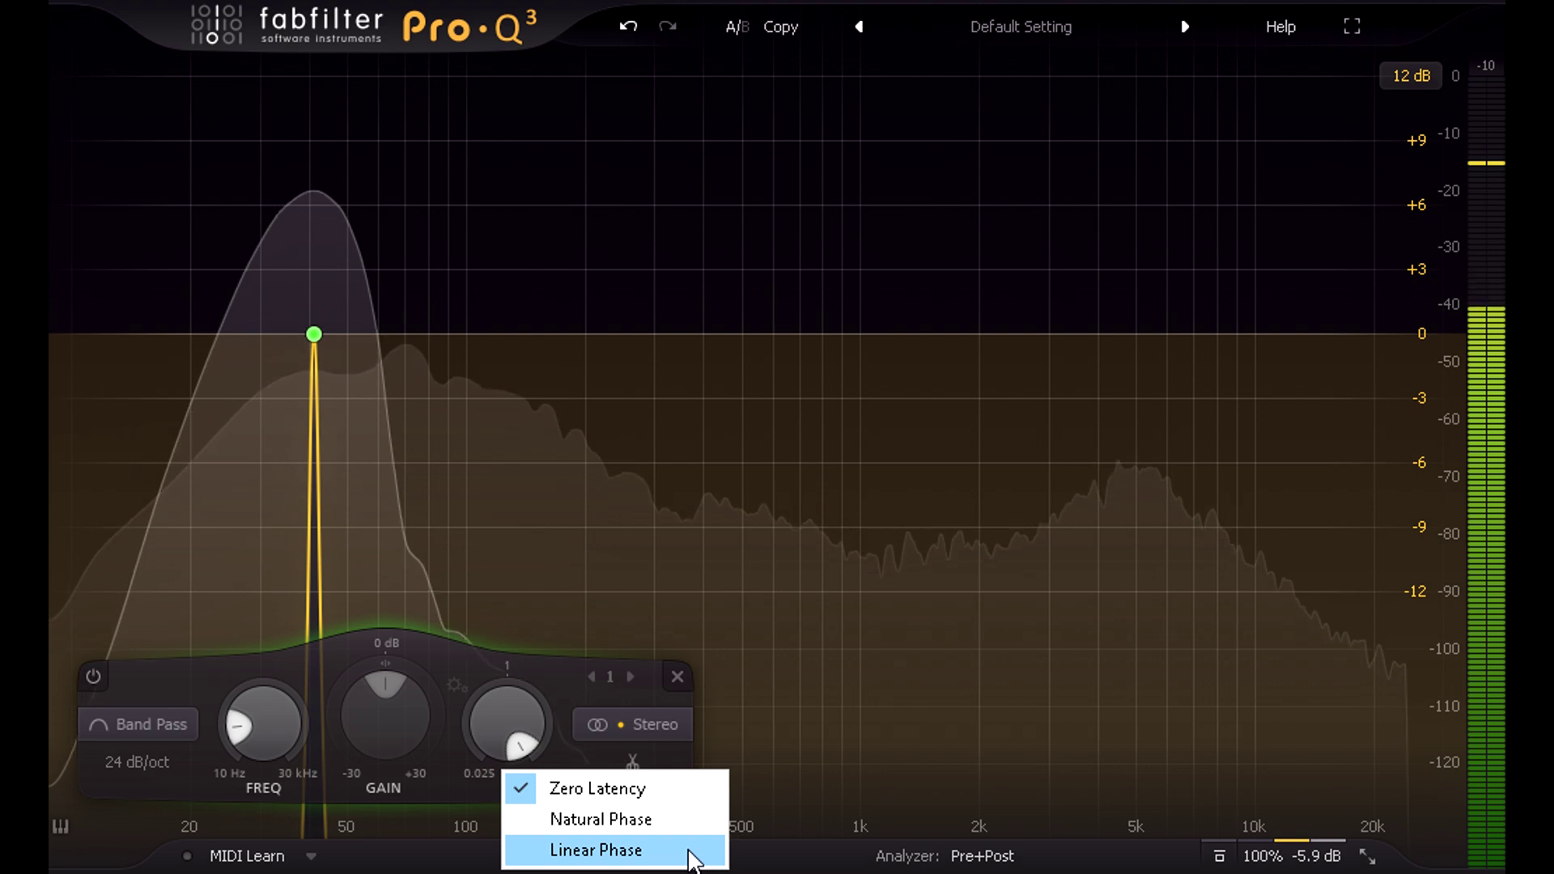
Switch Pro-Q 3 to Linear Phase processing and raise the output to about -3.8 dB
{"action": "left_click", "coordinate": [692, 855]}
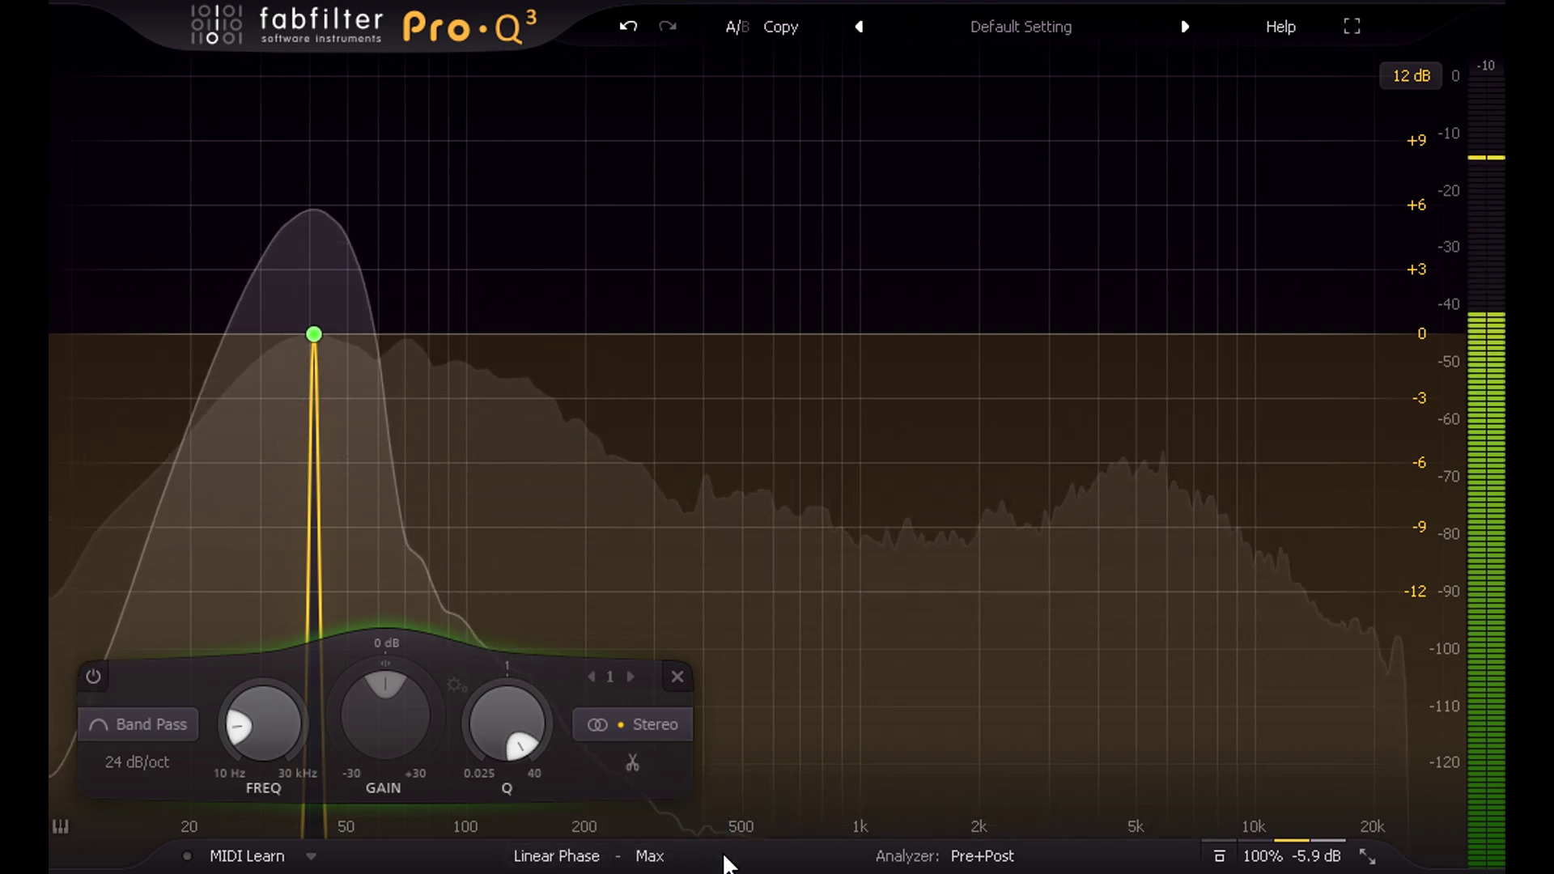
{"action": "mouse_move", "coordinate": [361, 364]}
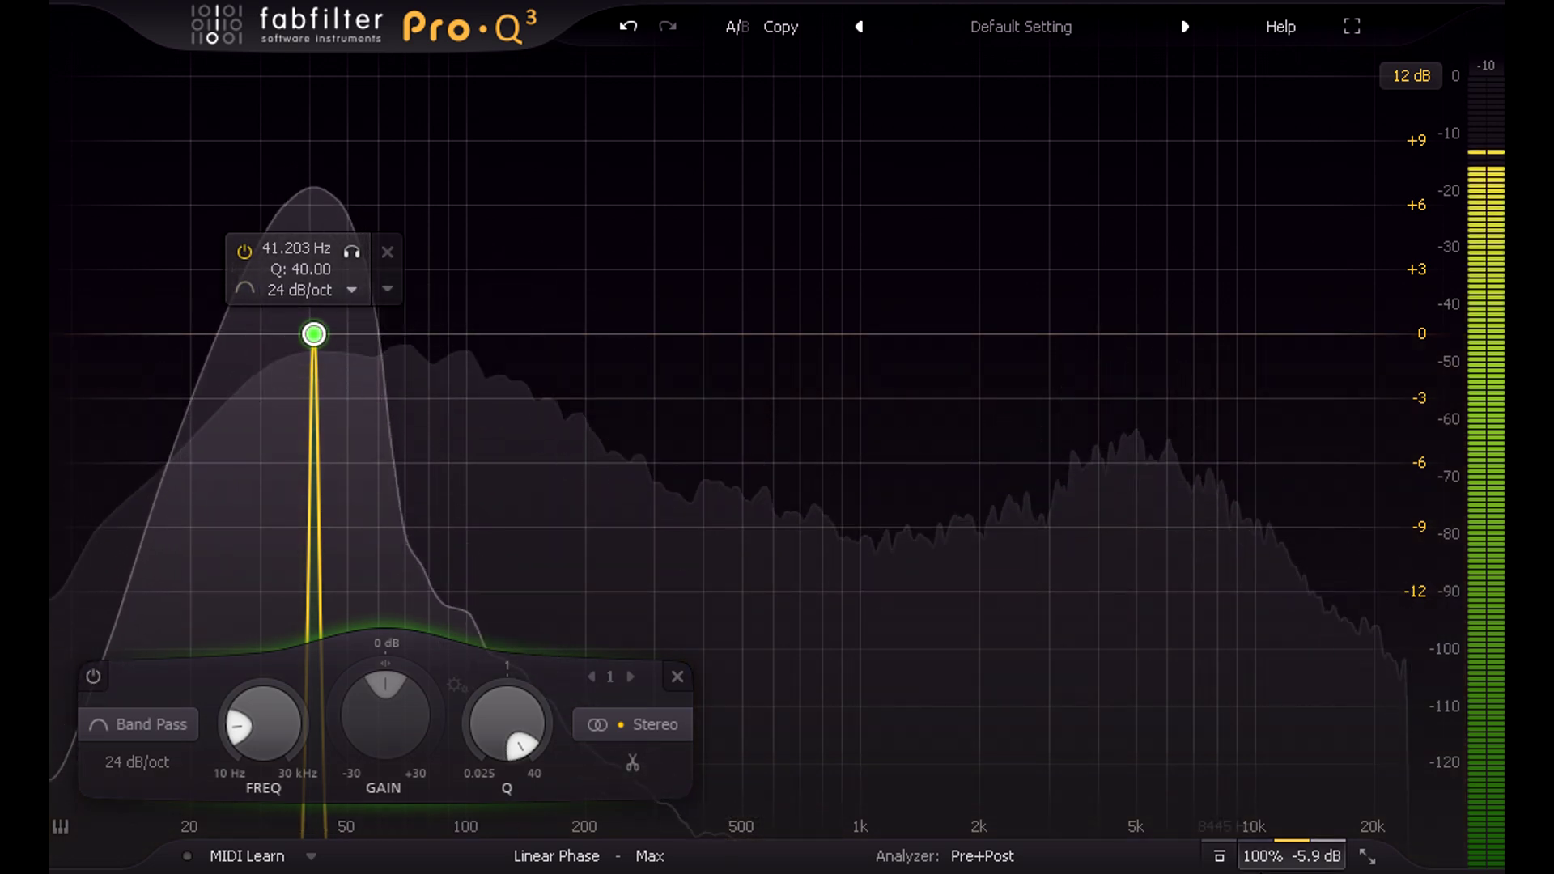
{"action": "mouse_move", "coordinate": [1293, 863]}
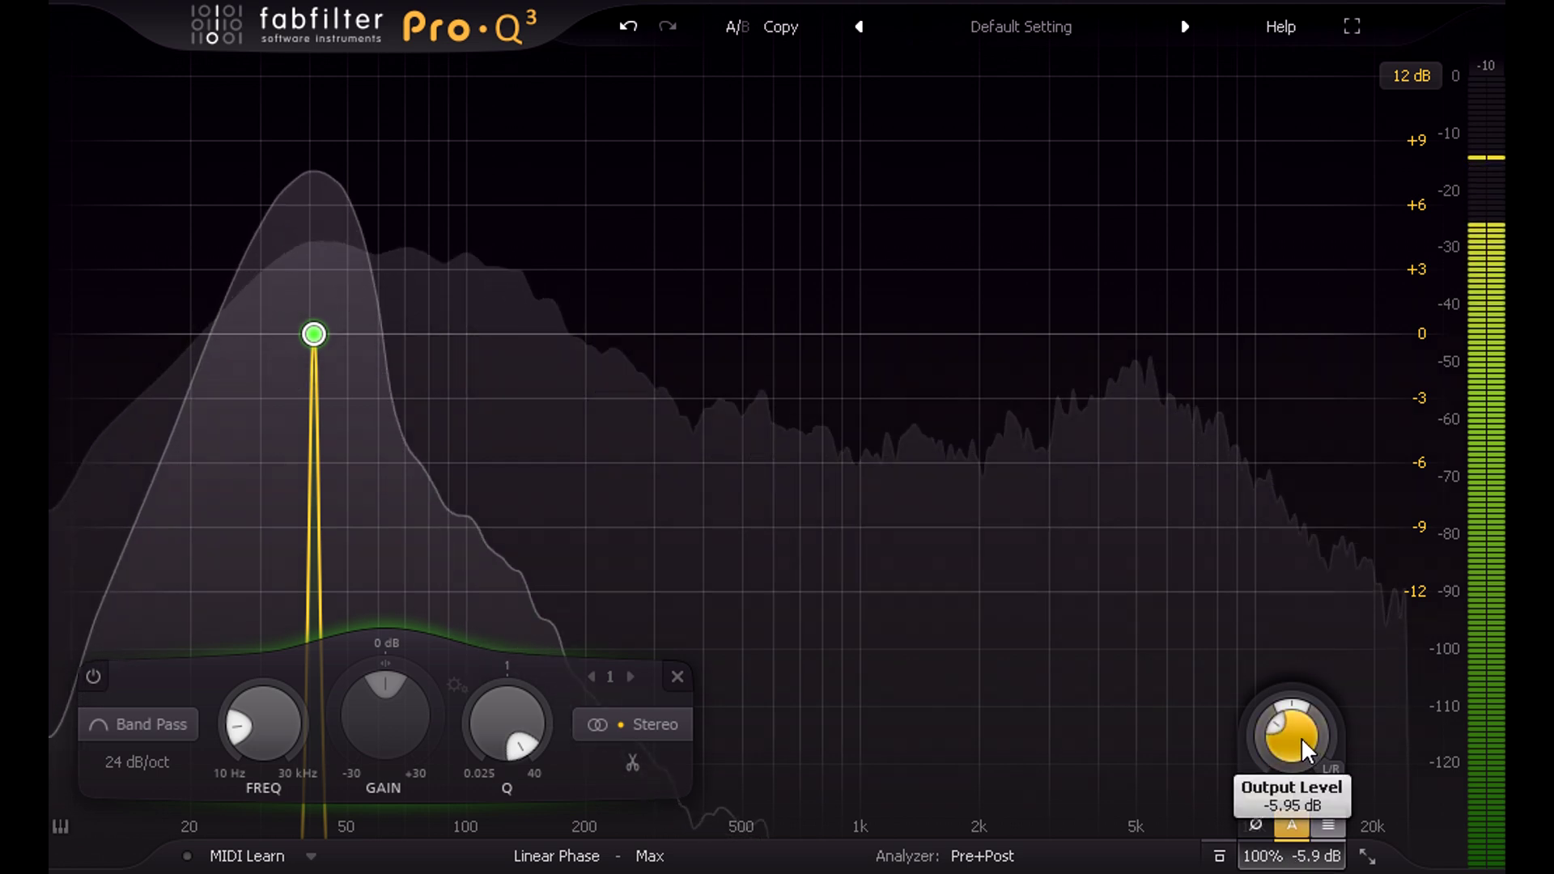
{"action": "left_click_drag", "start_coordinate": [1300, 736], "coordinate": [1305, 732]}
{"action": "left_click_drag", "start_coordinate": [1300, 716], "coordinate": [1294, 698]}
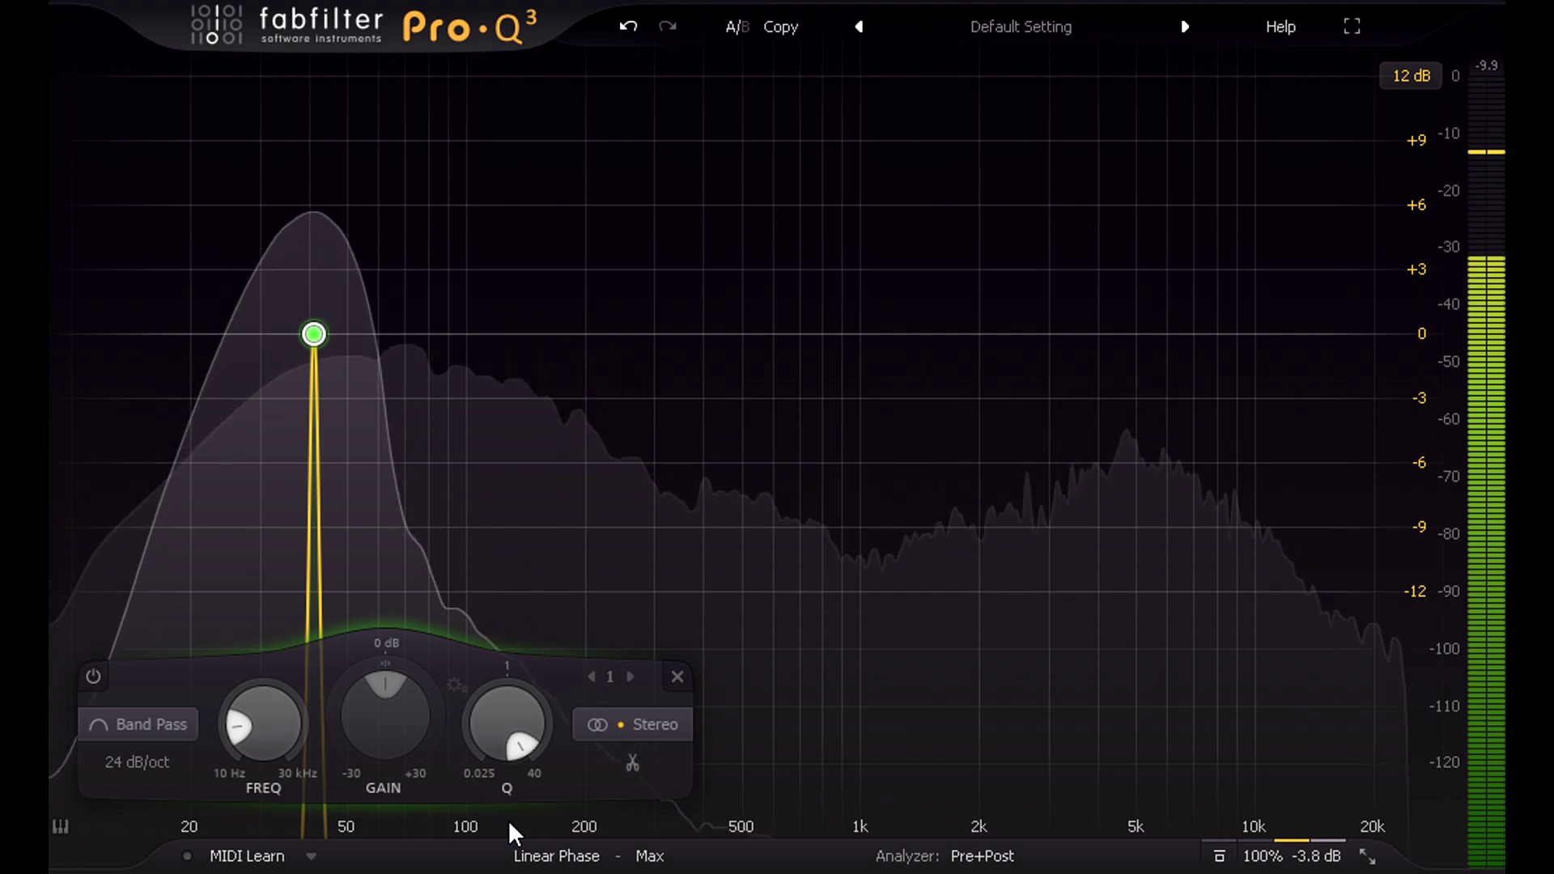
{"action": "left_click", "coordinate": [158, 763]}
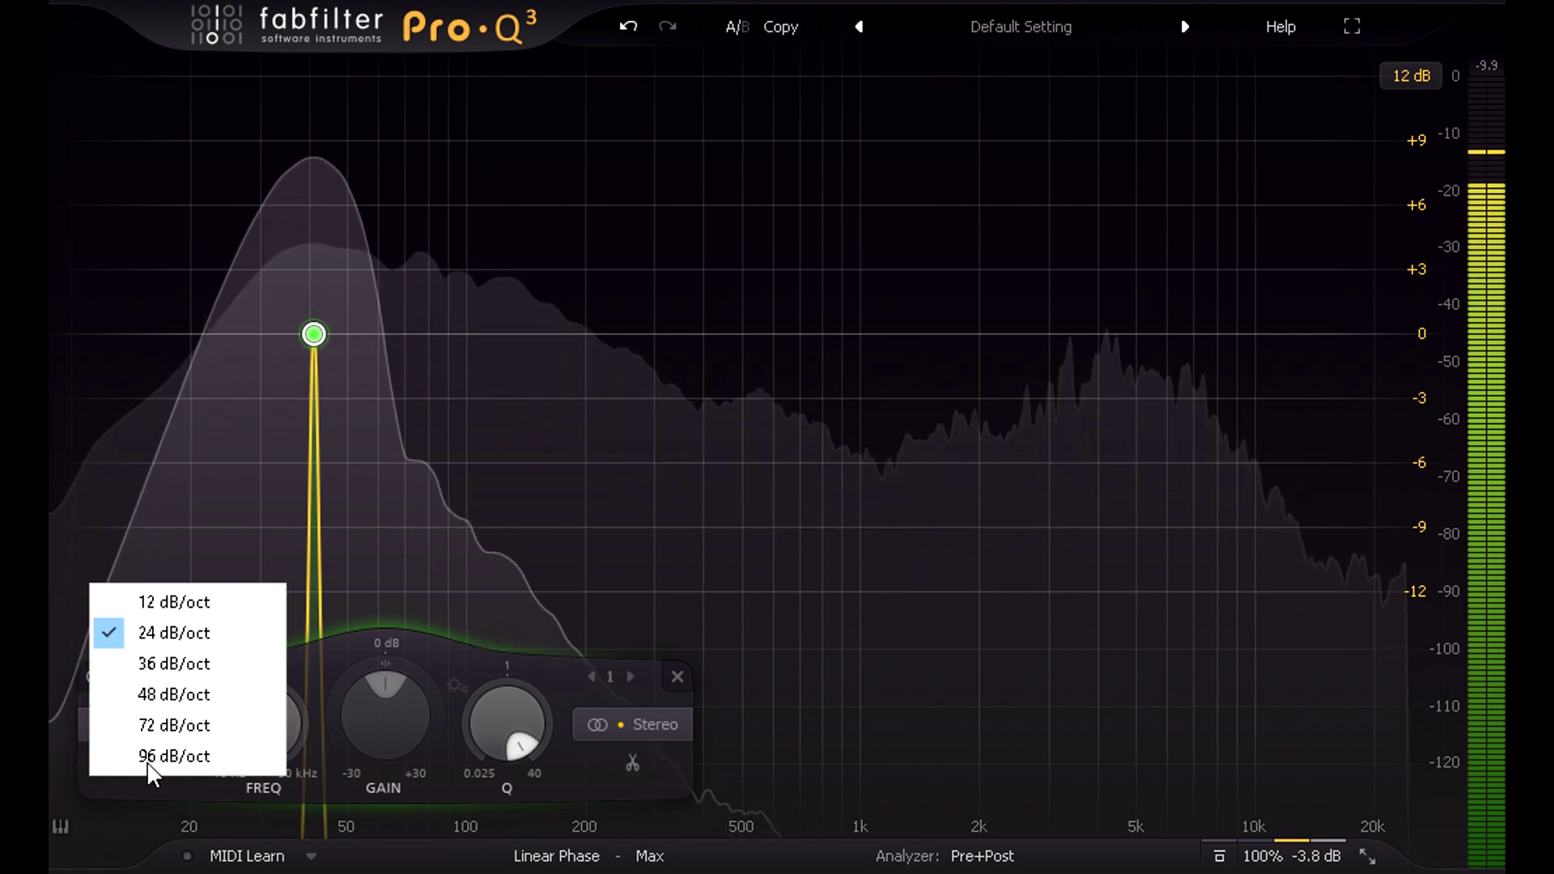
{"action": "left_click", "coordinate": [238, 672]}
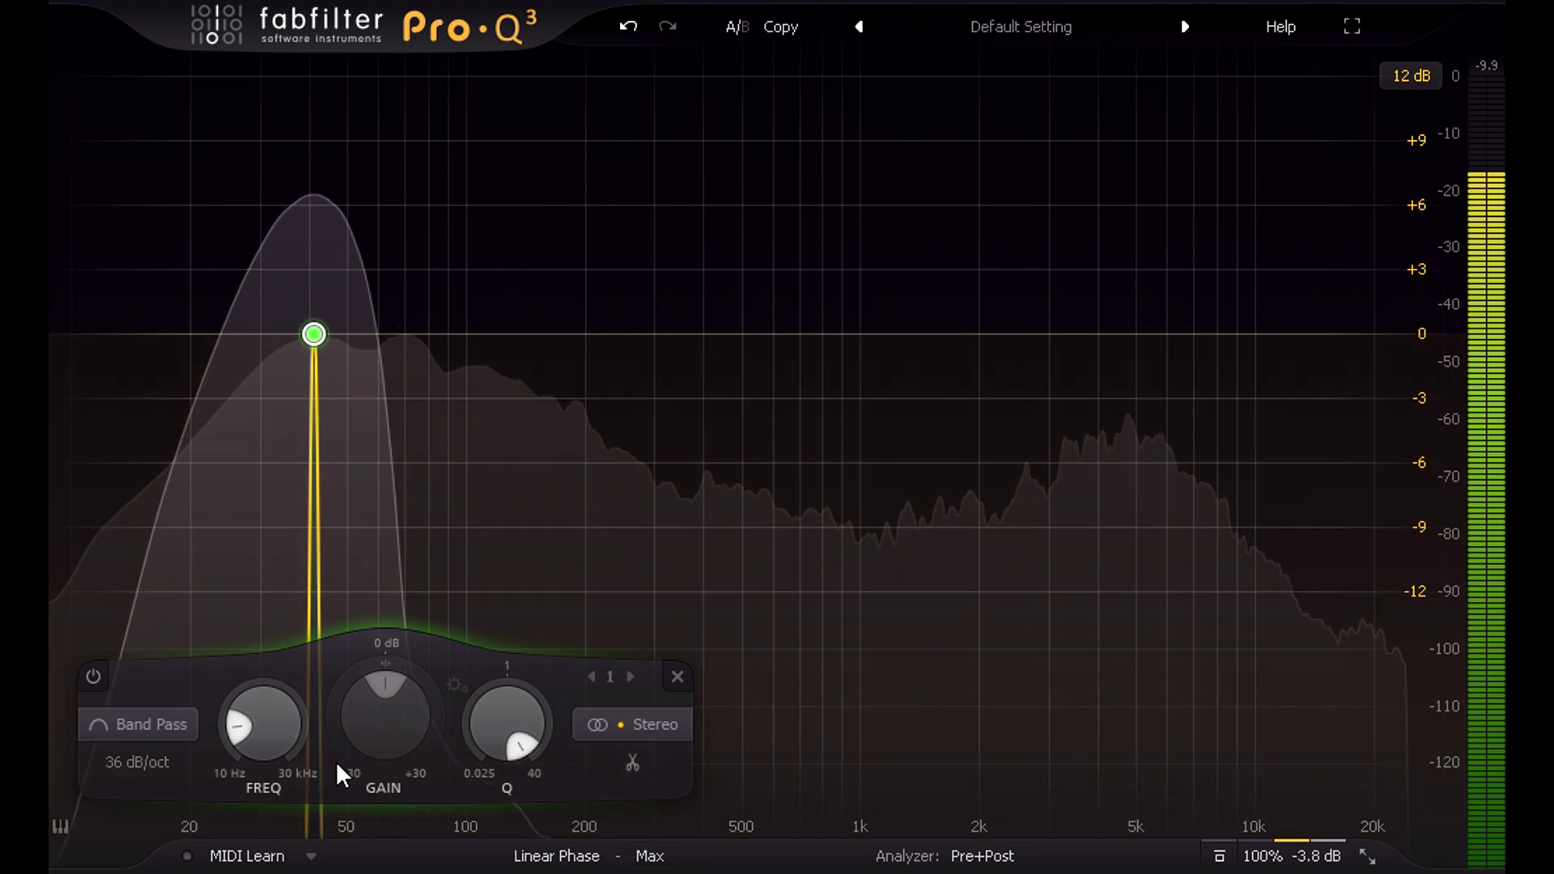
{"action": "left_click", "coordinate": [143, 766]}
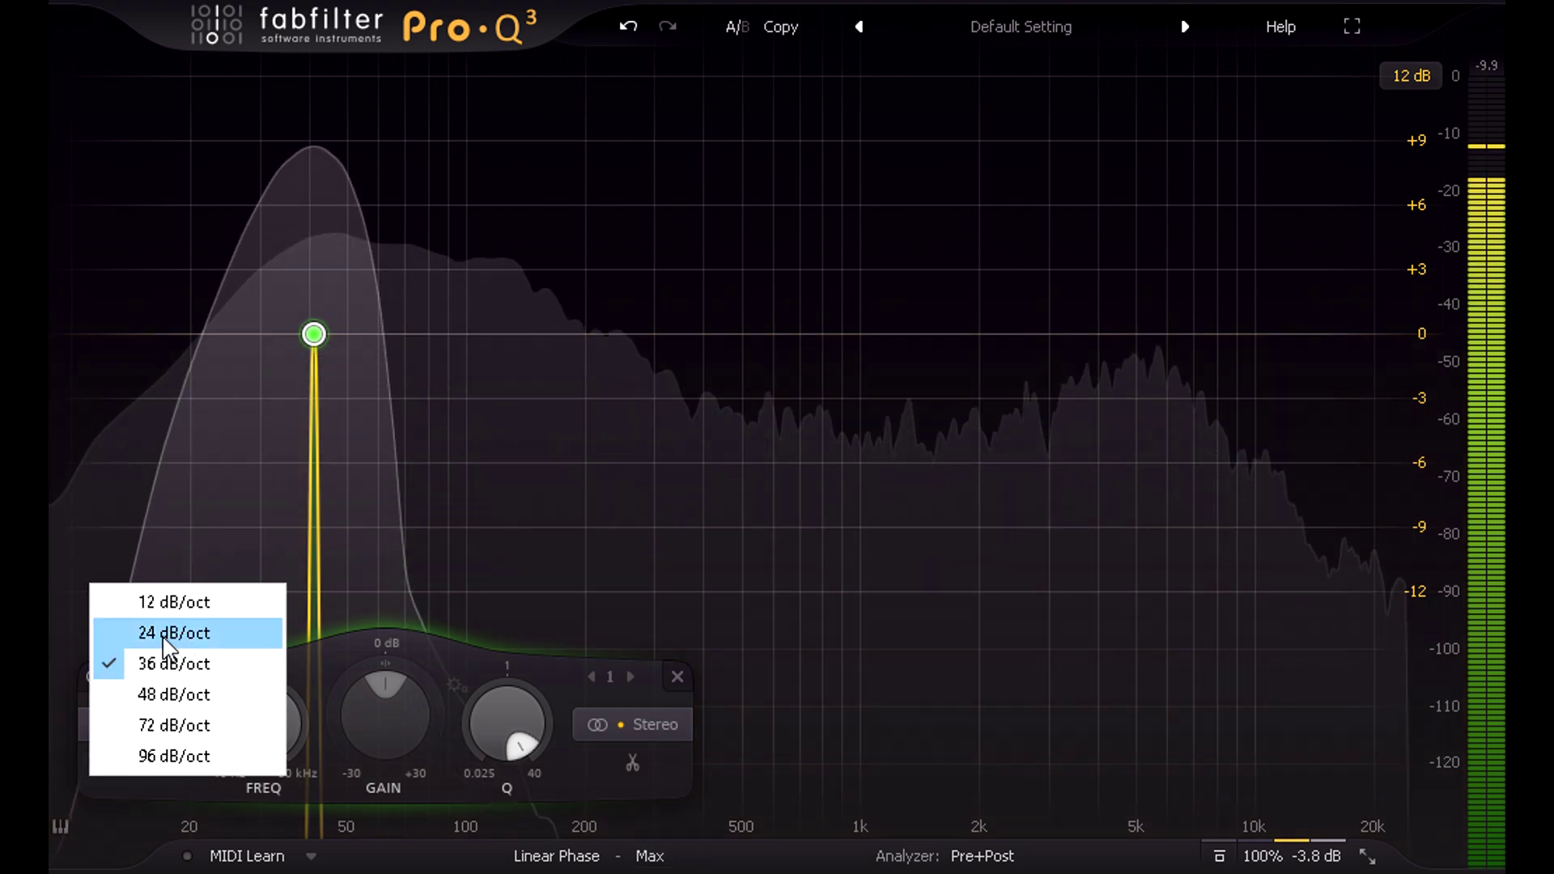
{"action": "left_click", "coordinate": [162, 635]}
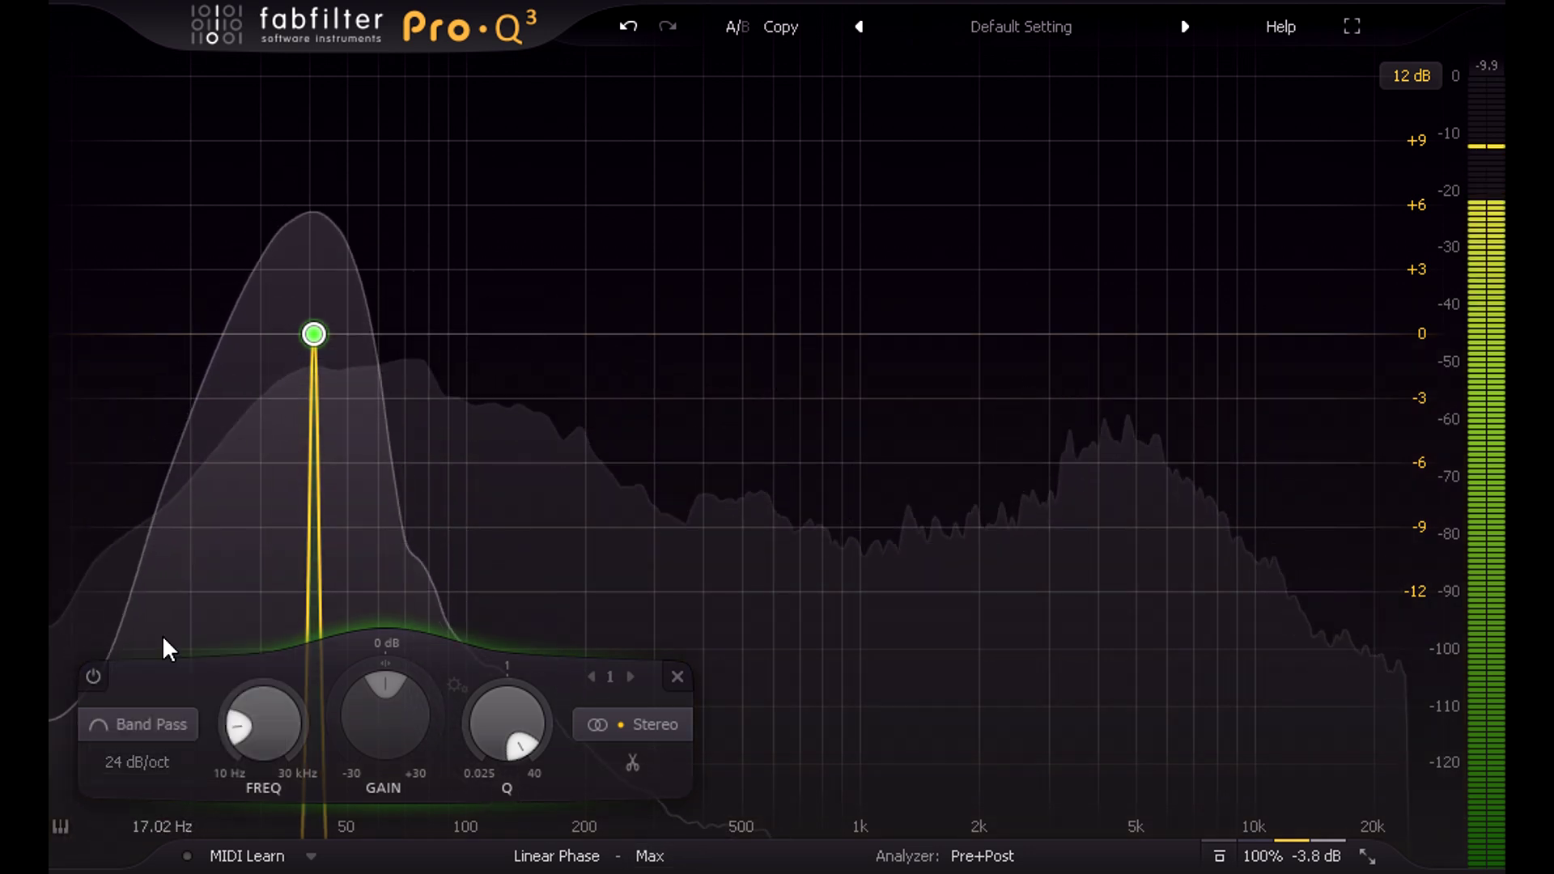